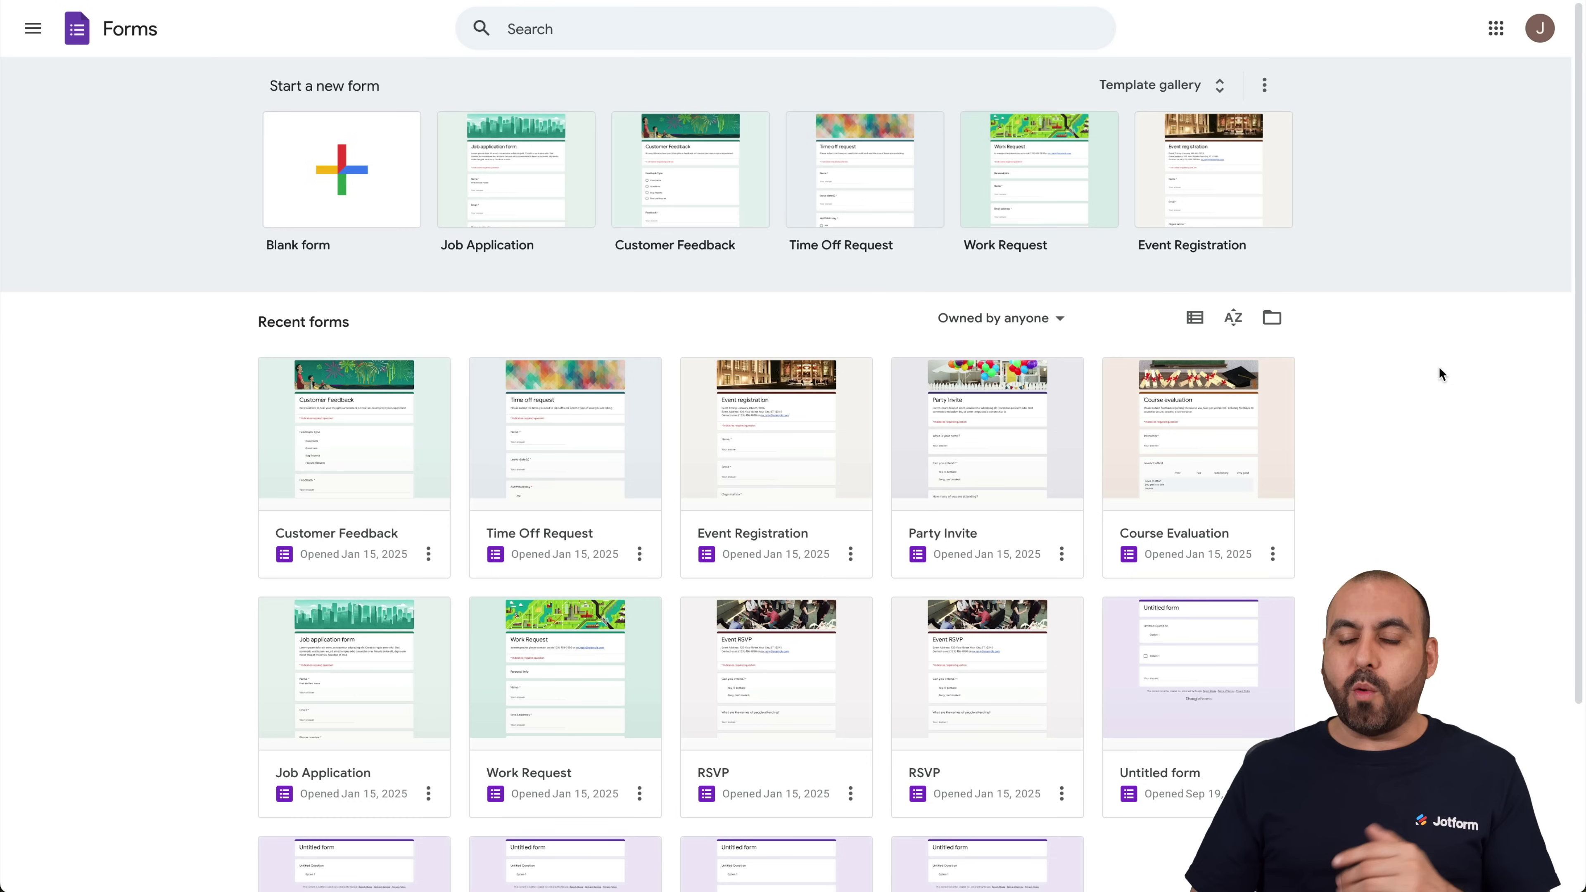
Step: Open Forms from the list of Google apps
left_click(1498, 33)
scroll(1431, 298, "down", 3)
scroll(1430, 299, "down", 8)
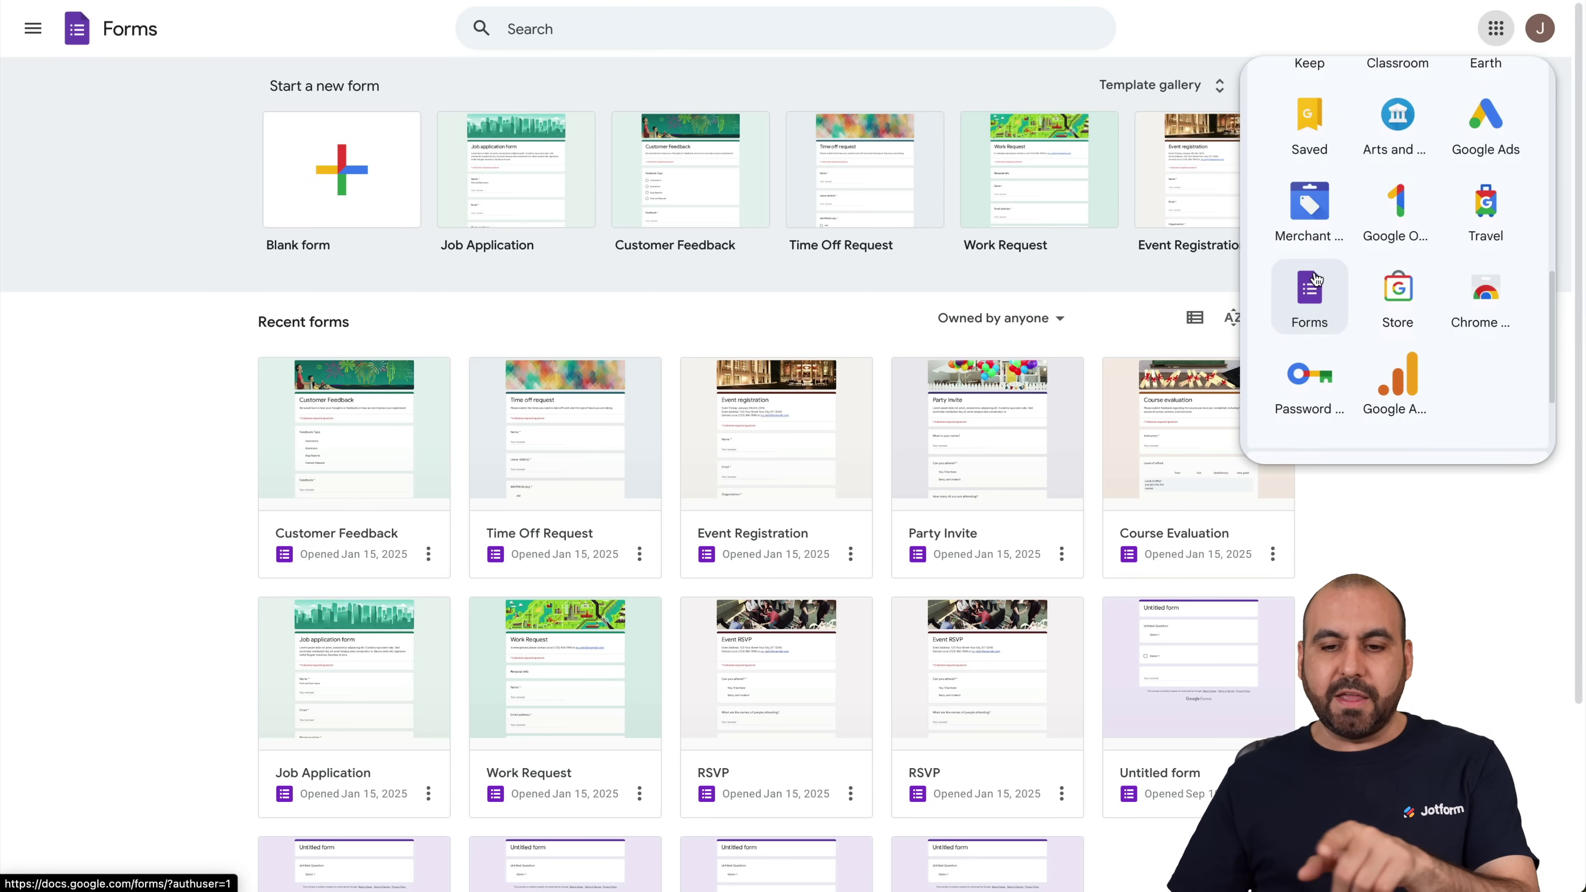
left_click(1306, 310)
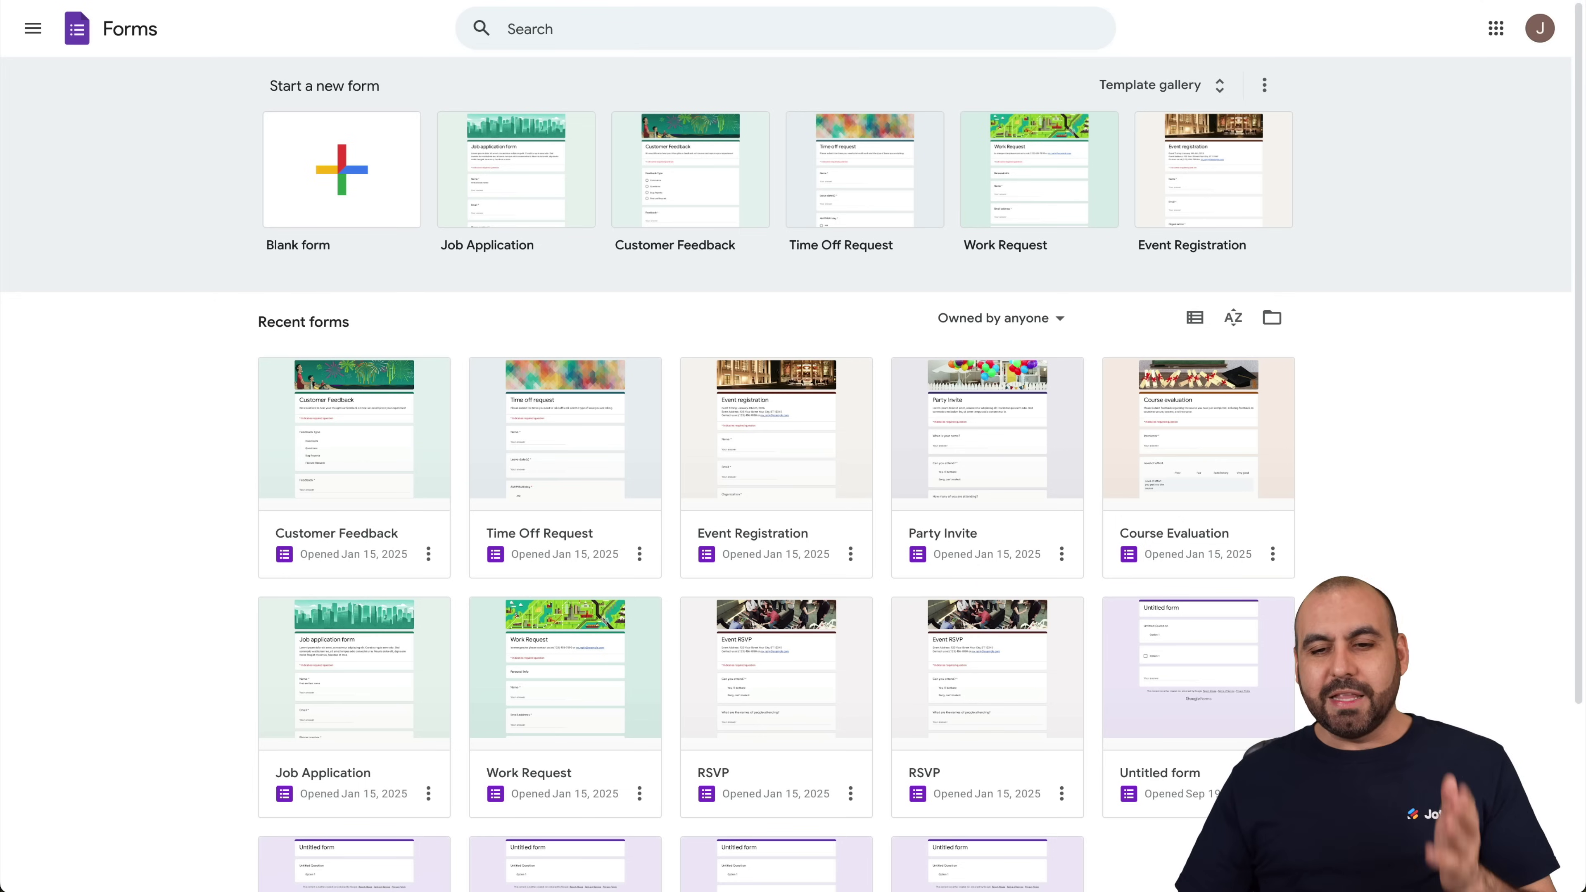
Step: Browse the template gallery and start a new blank form
left_click(1184, 87)
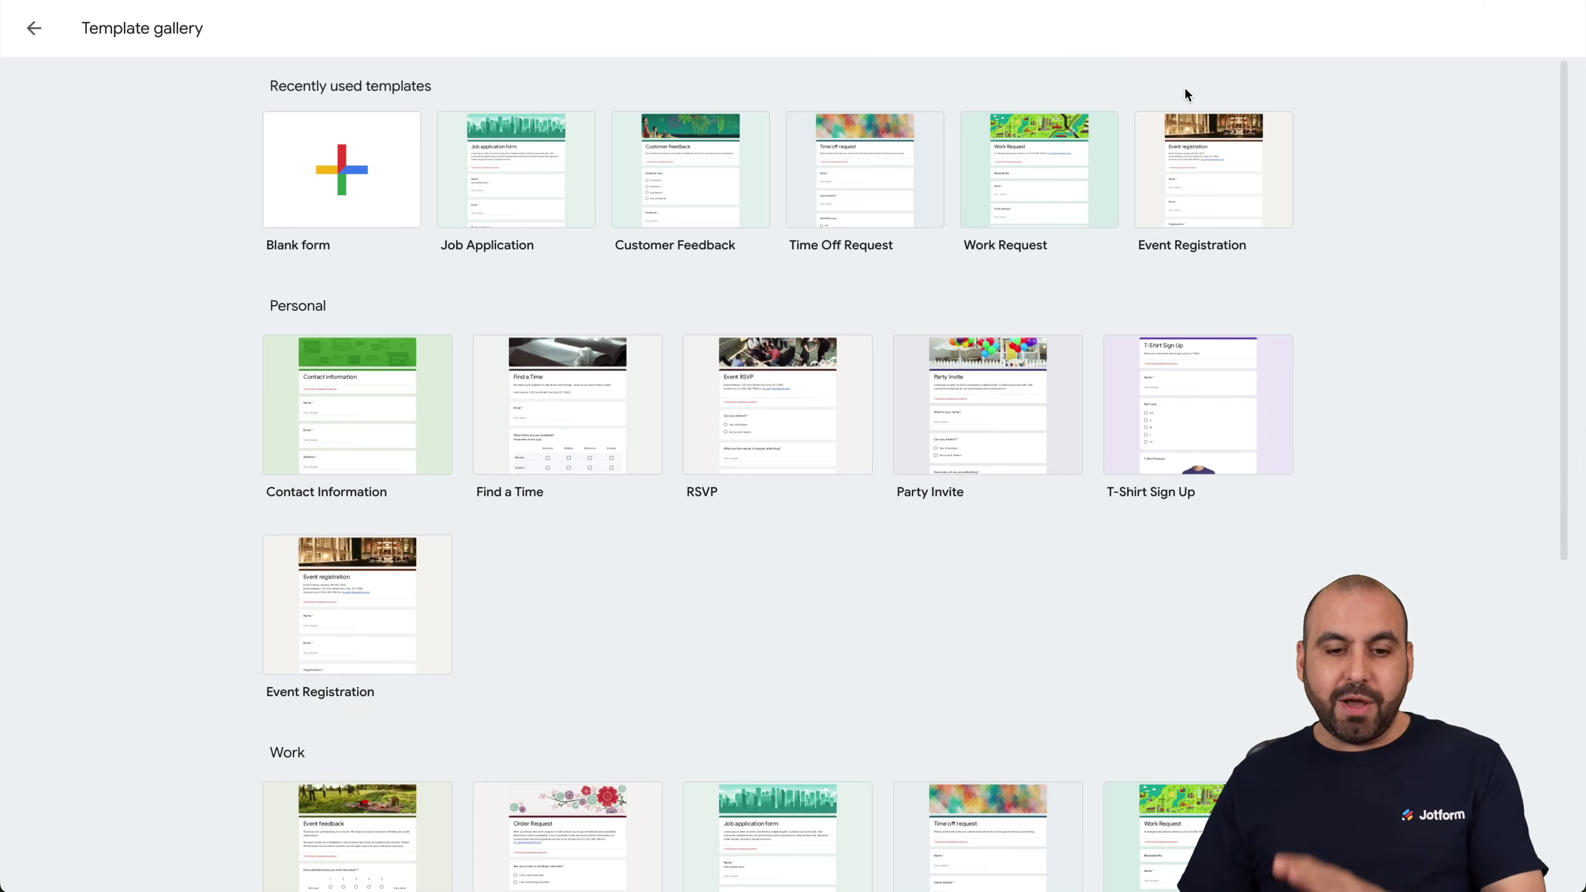
scroll(1048, 473, "down", 5)
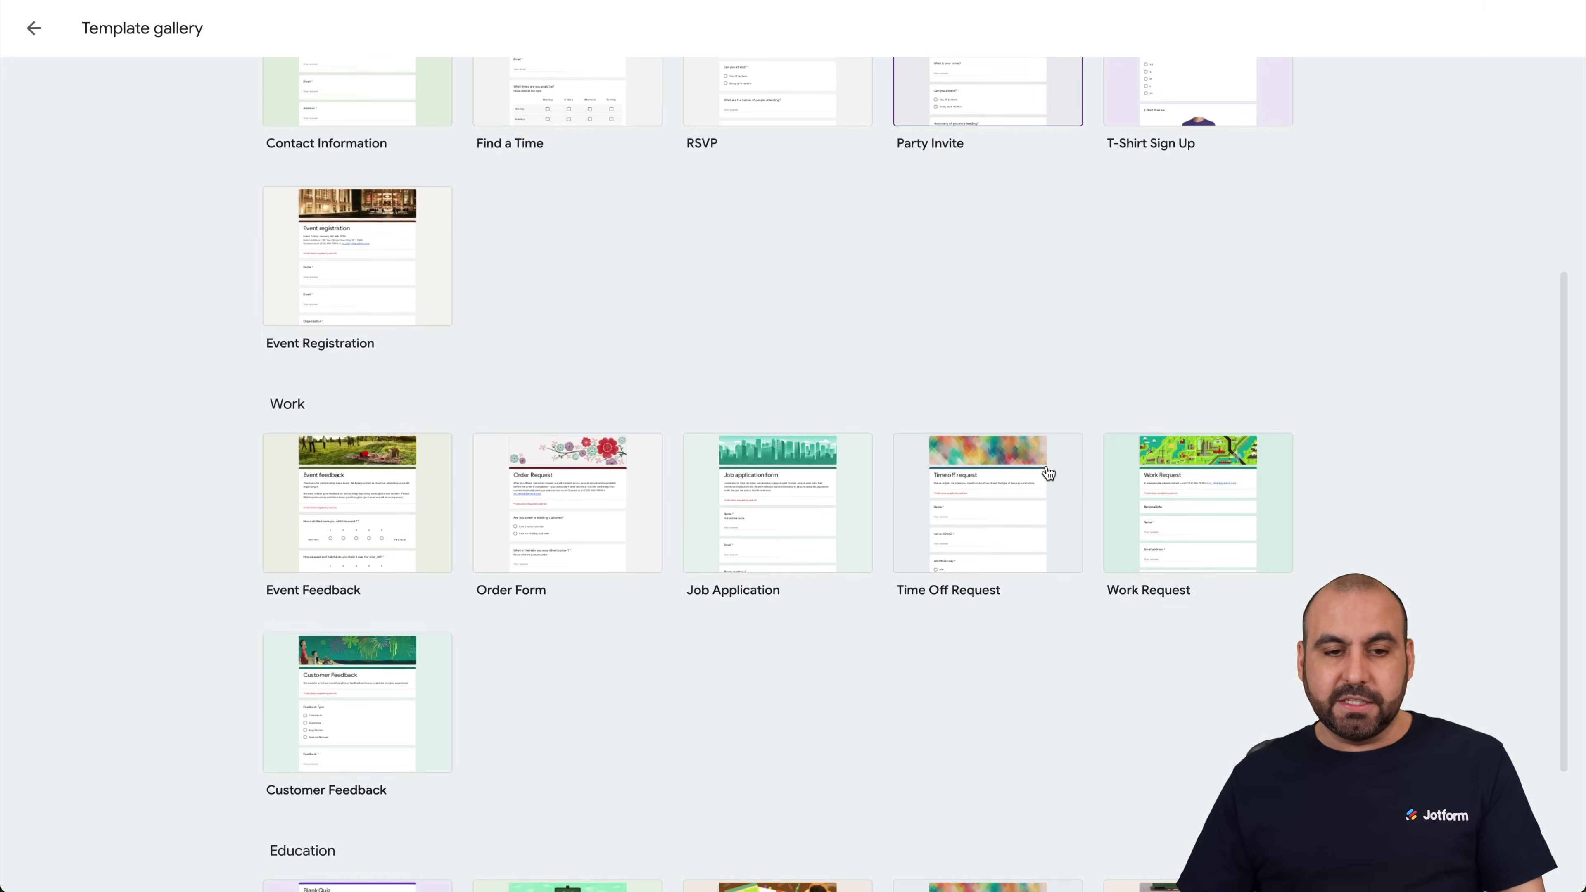
scroll(1048, 473, "up", 6)
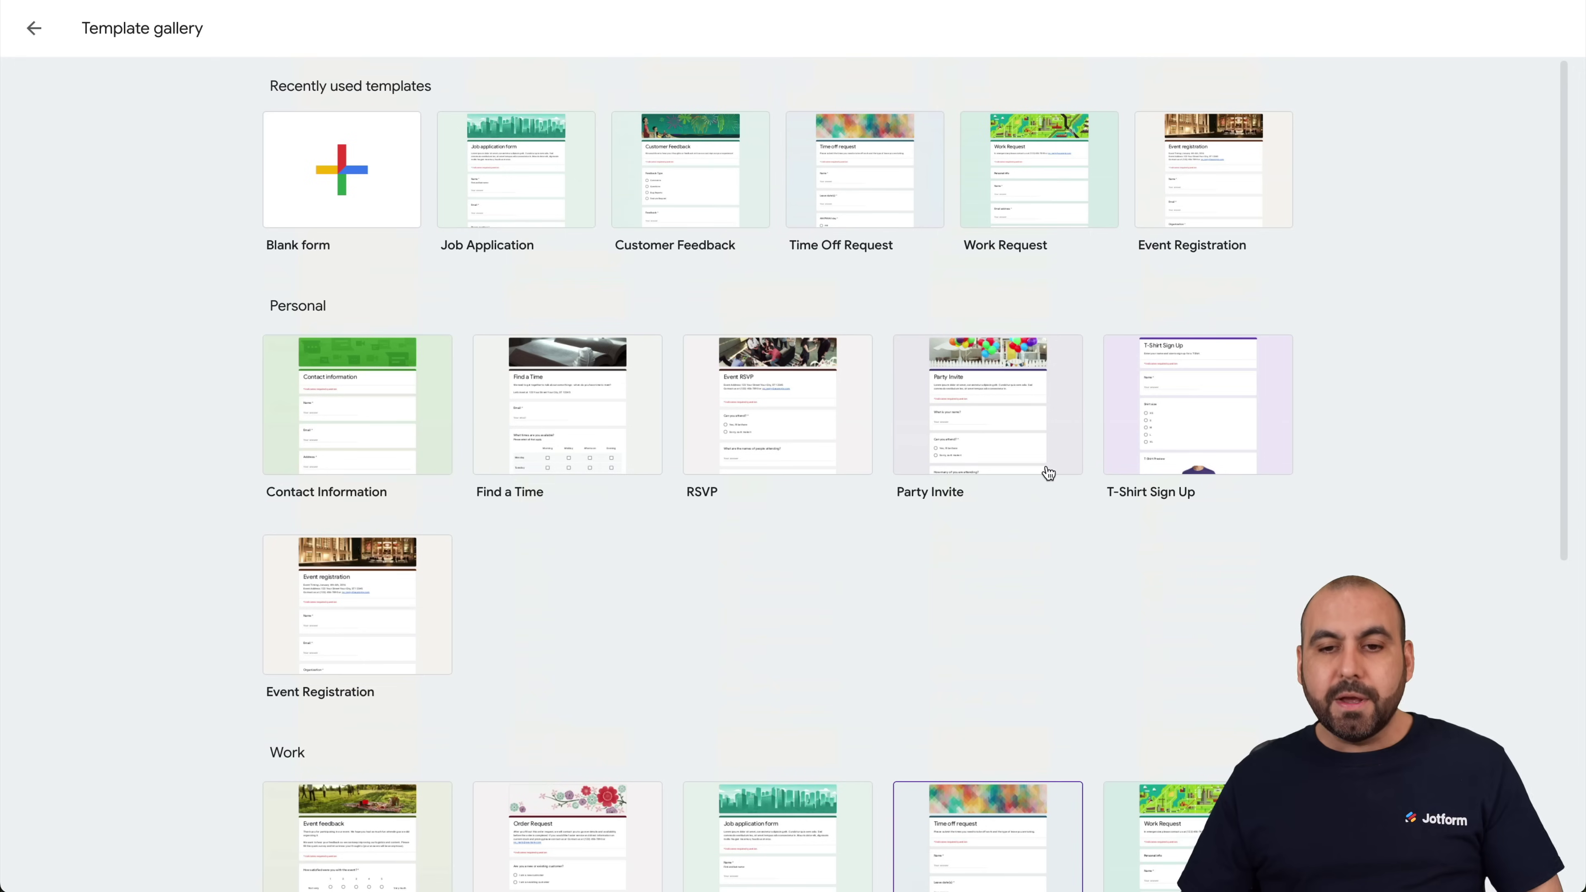
left_click(365, 183)
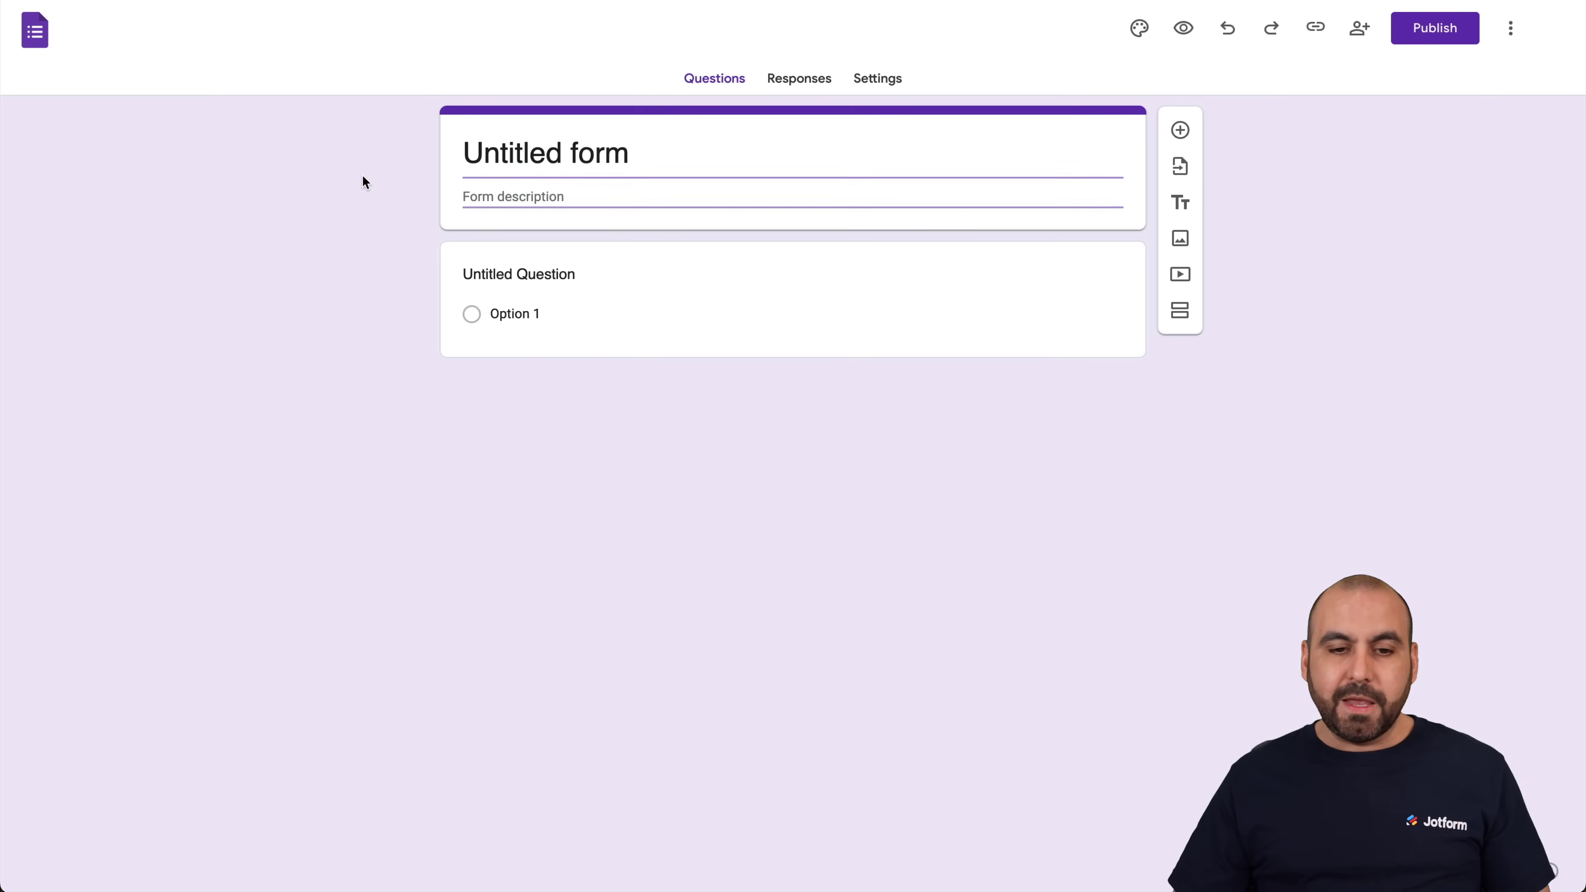
Step: Change the form's title to "Attendance Form"
double_click(548, 152)
triple_click(548, 151)
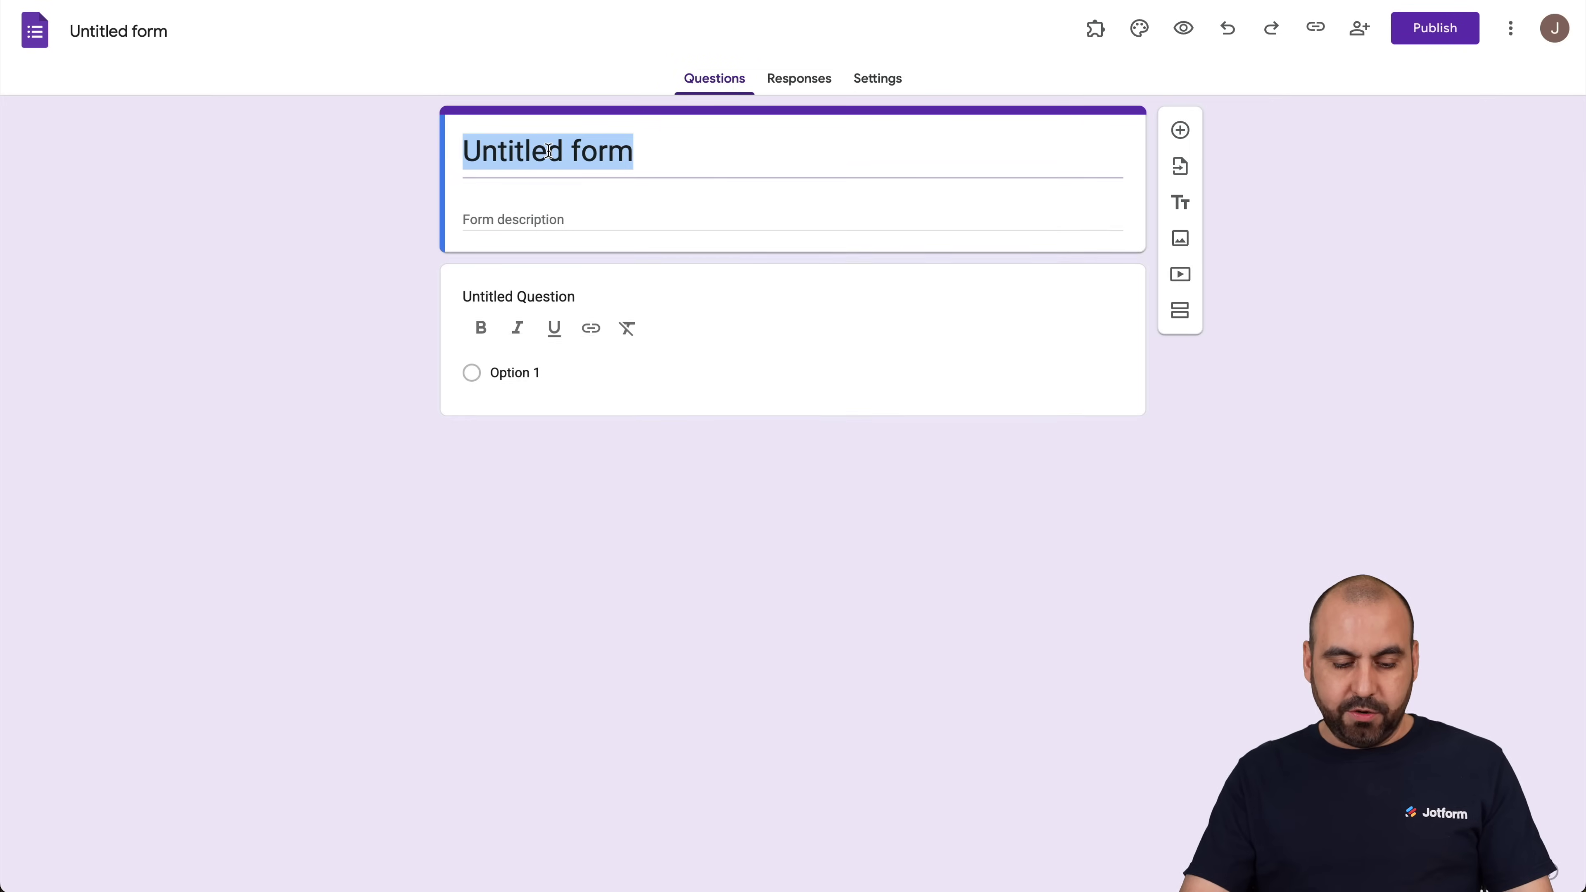
type("Attendance Form")
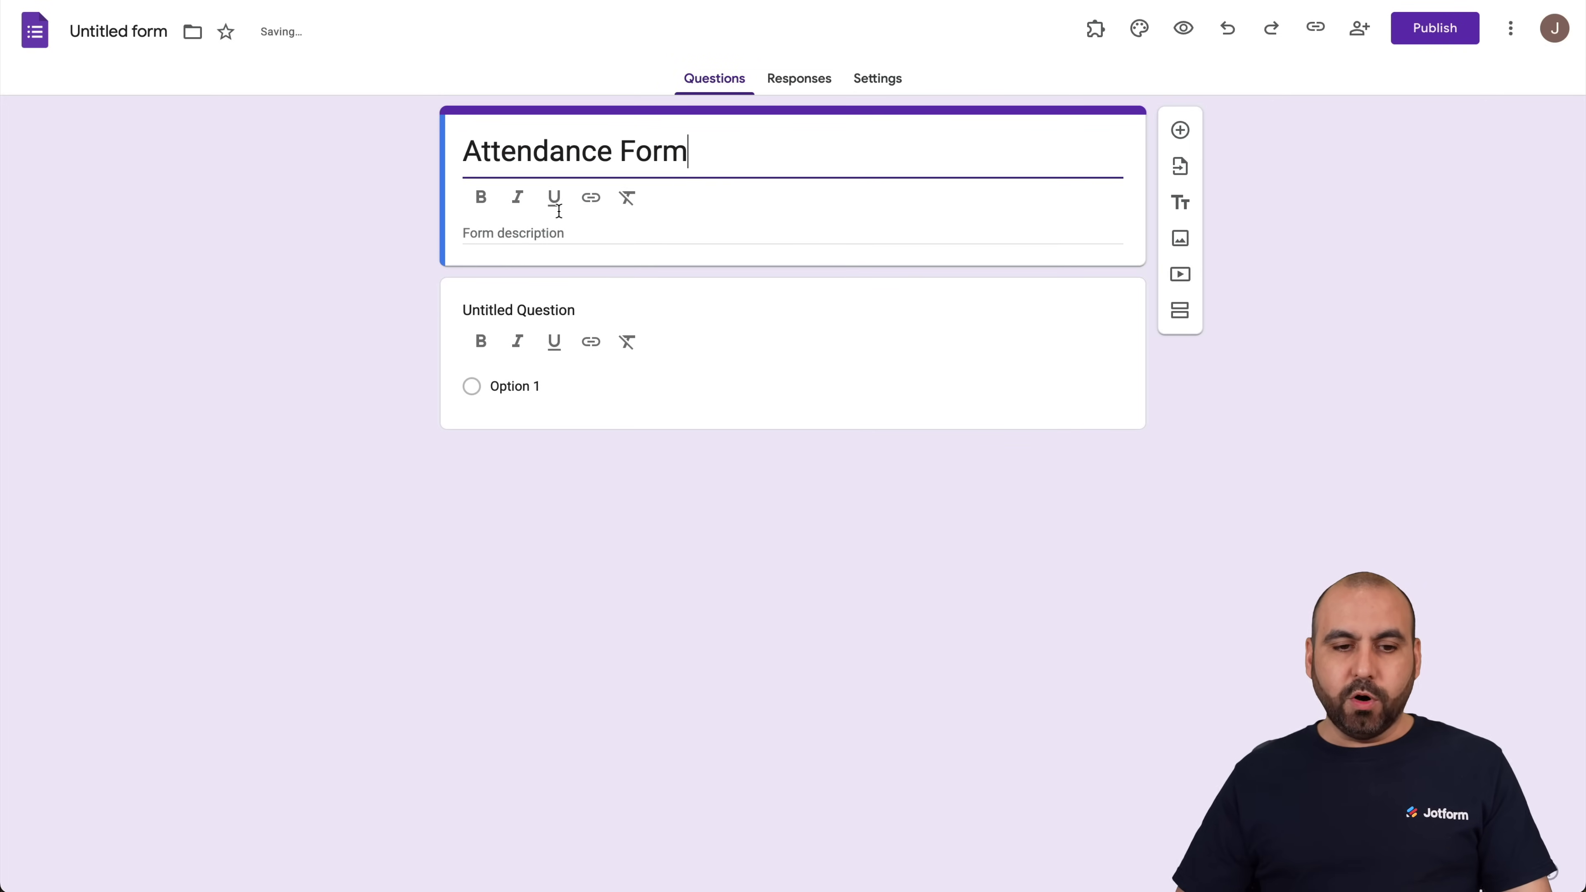
left_click(598, 478)
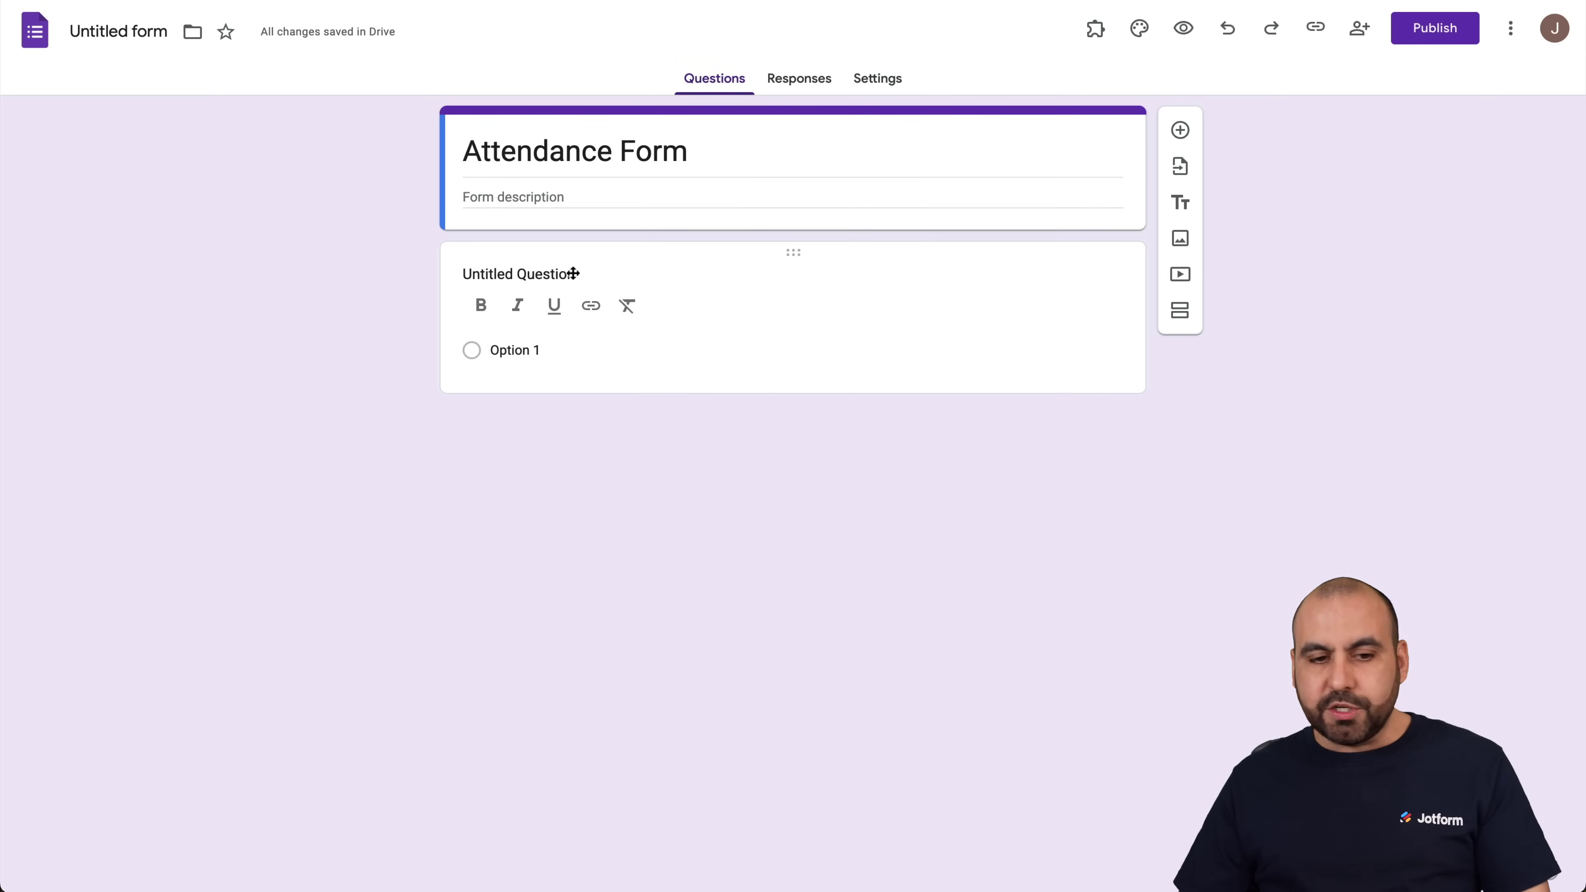
Step: Turn the untitled first question into a short answer question named "Name"
left_click(775, 268)
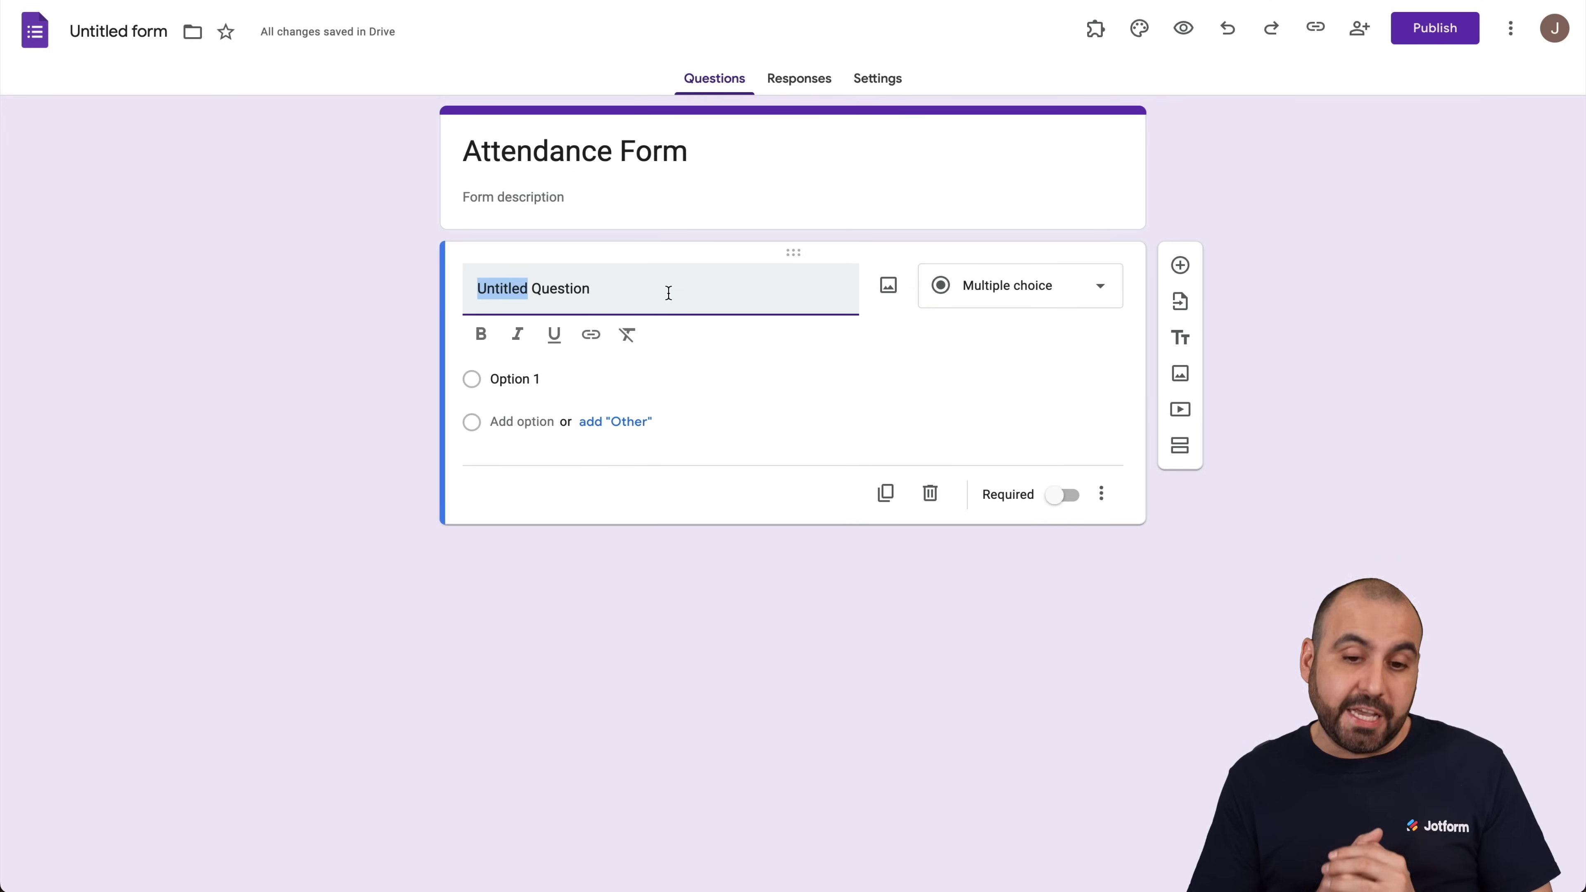
left_click(1025, 289)
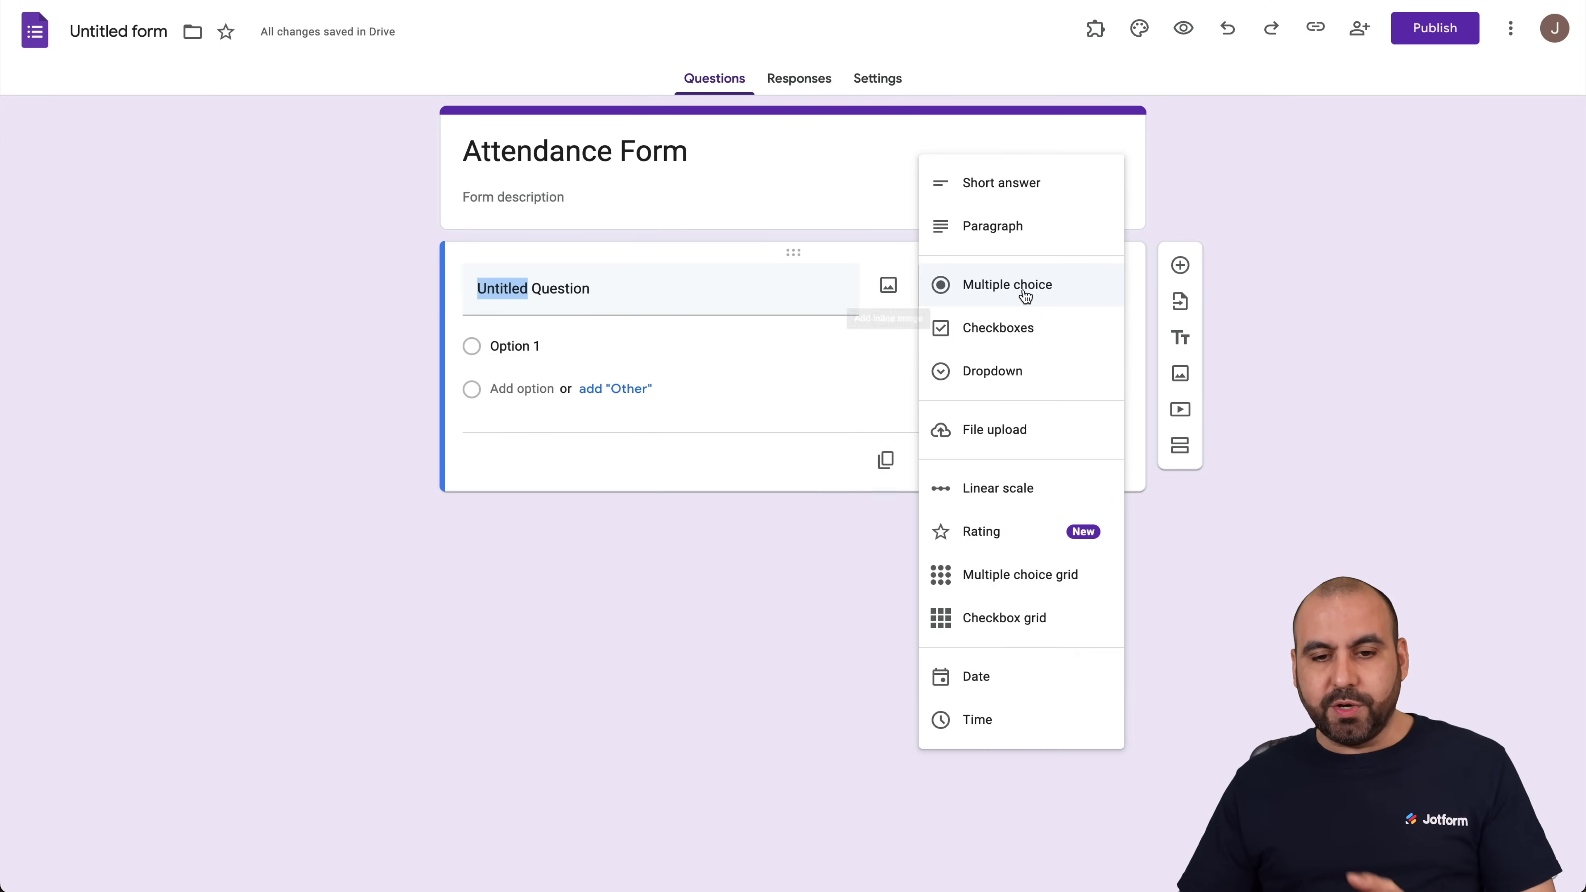
left_click(1040, 191)
left_click(613, 275)
type("Name")
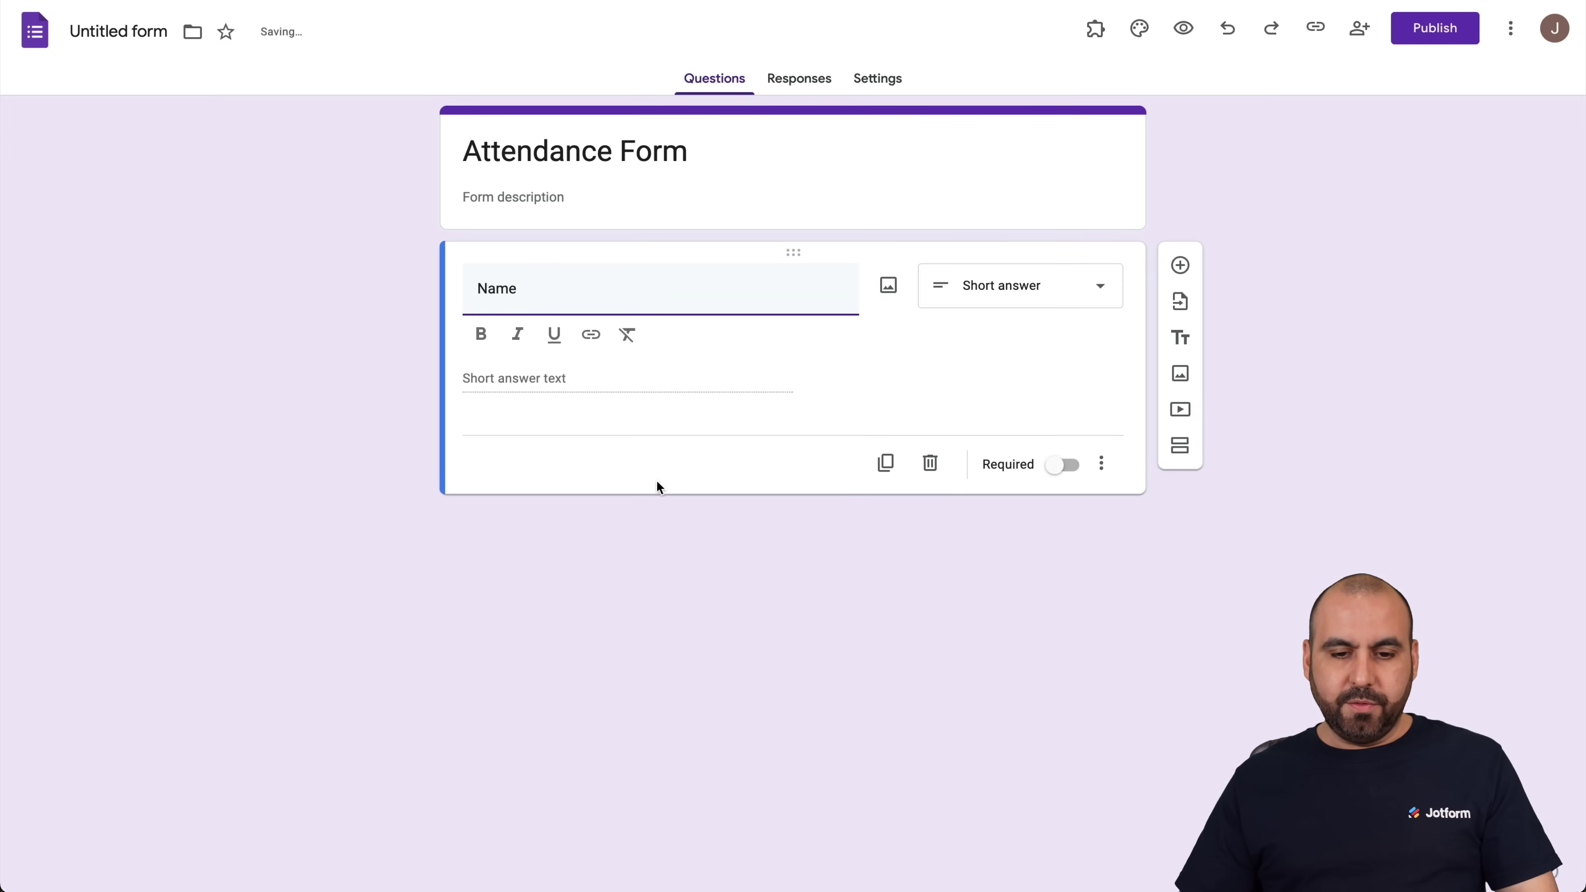
Step: Add a short answer question named "Phone Number" below the Name question
left_click(1180, 265)
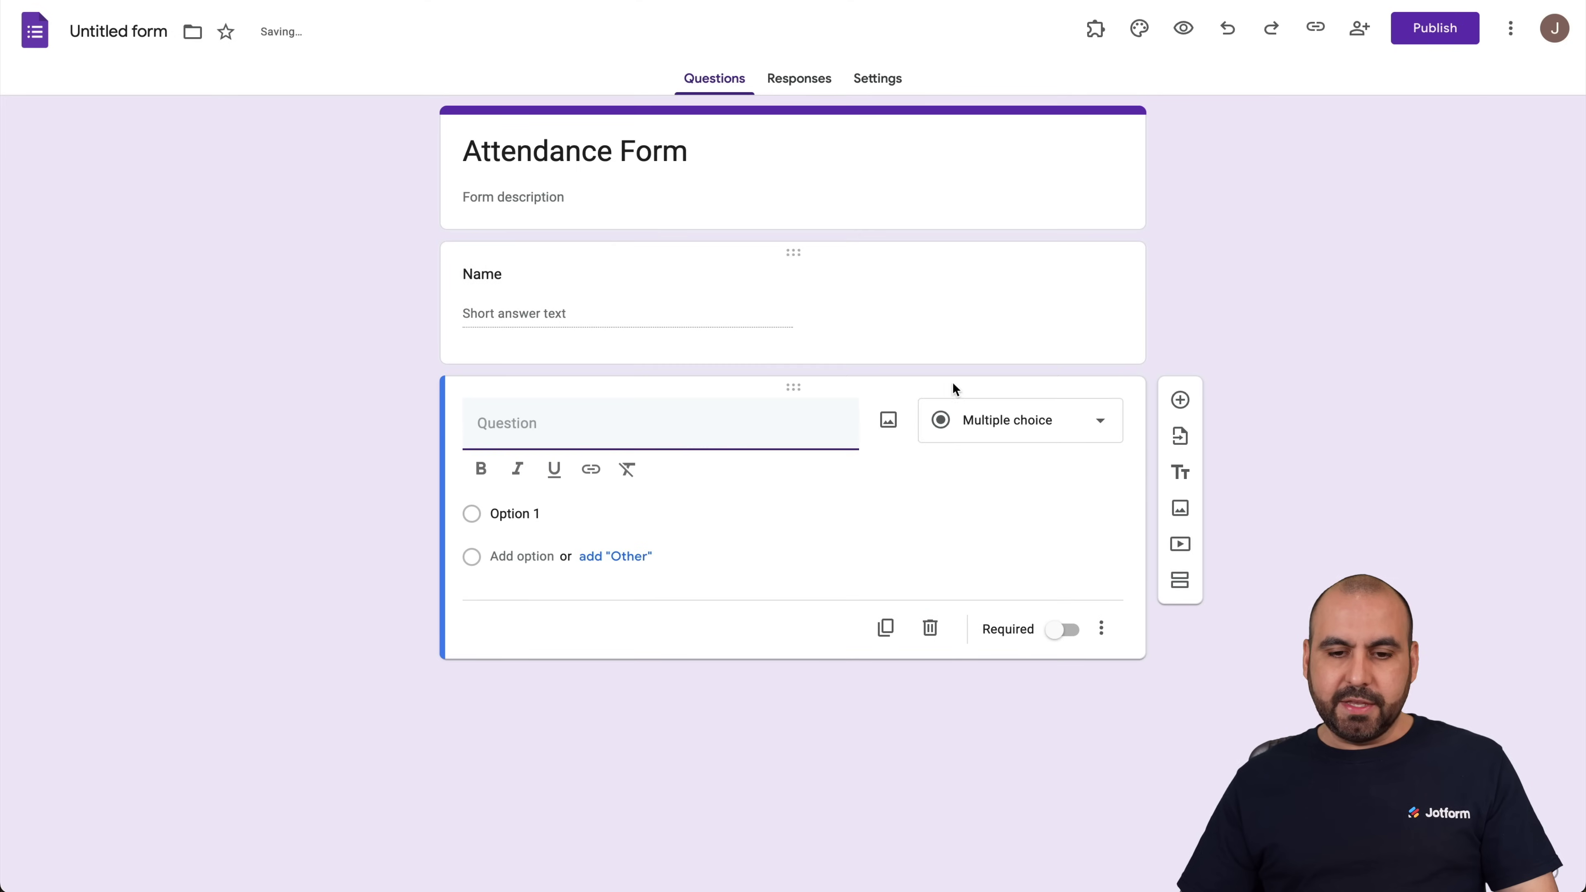
left_click(968, 422)
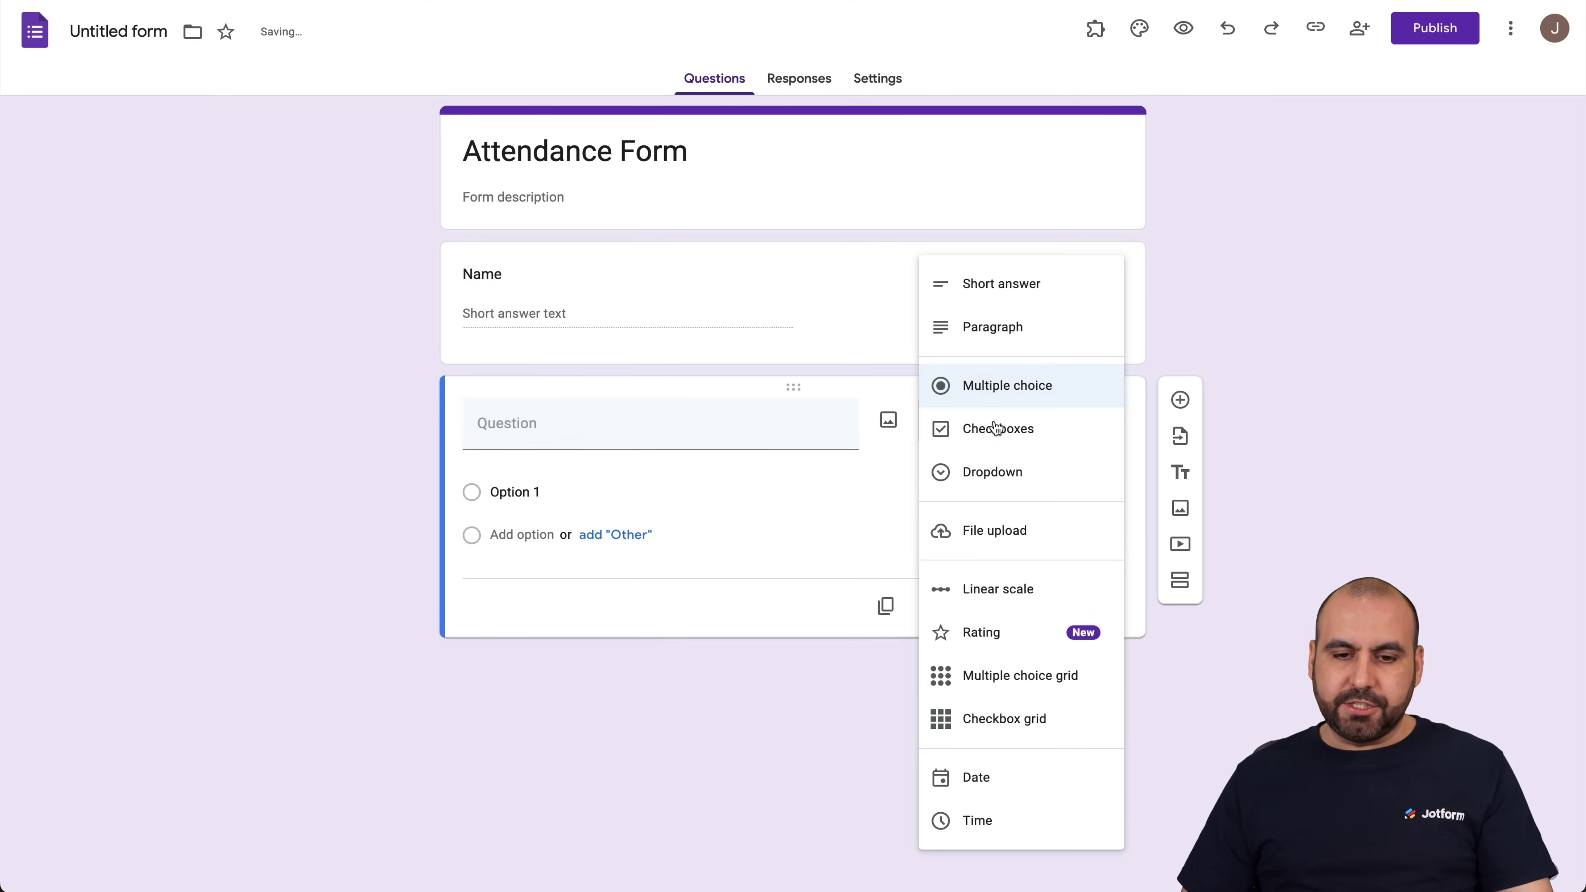
left_click(1033, 285)
left_click(591, 427)
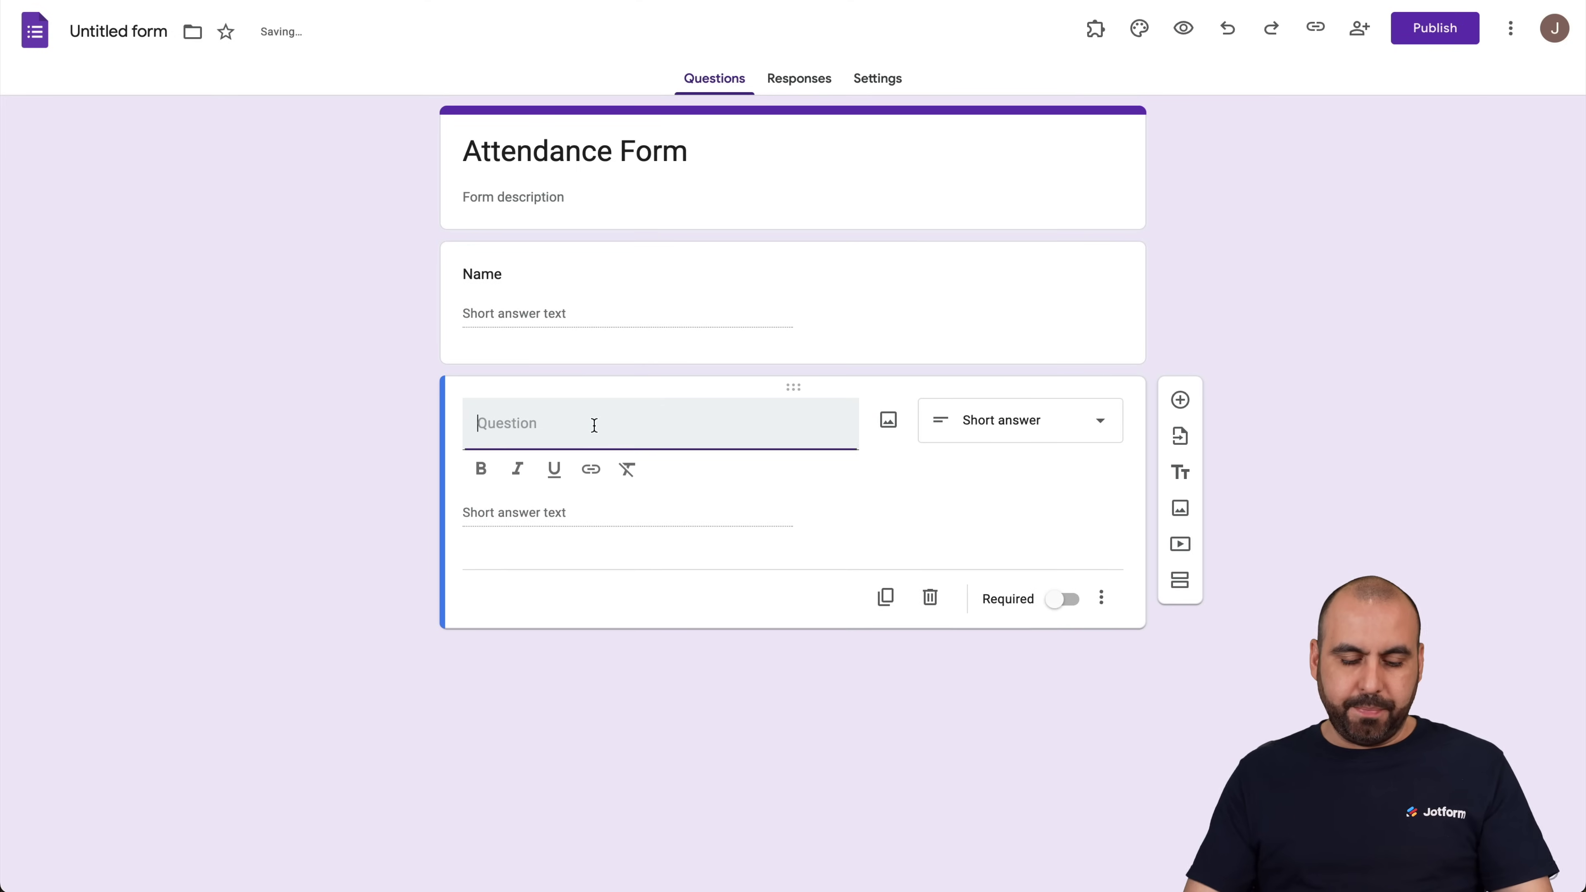
type("Phone Number")
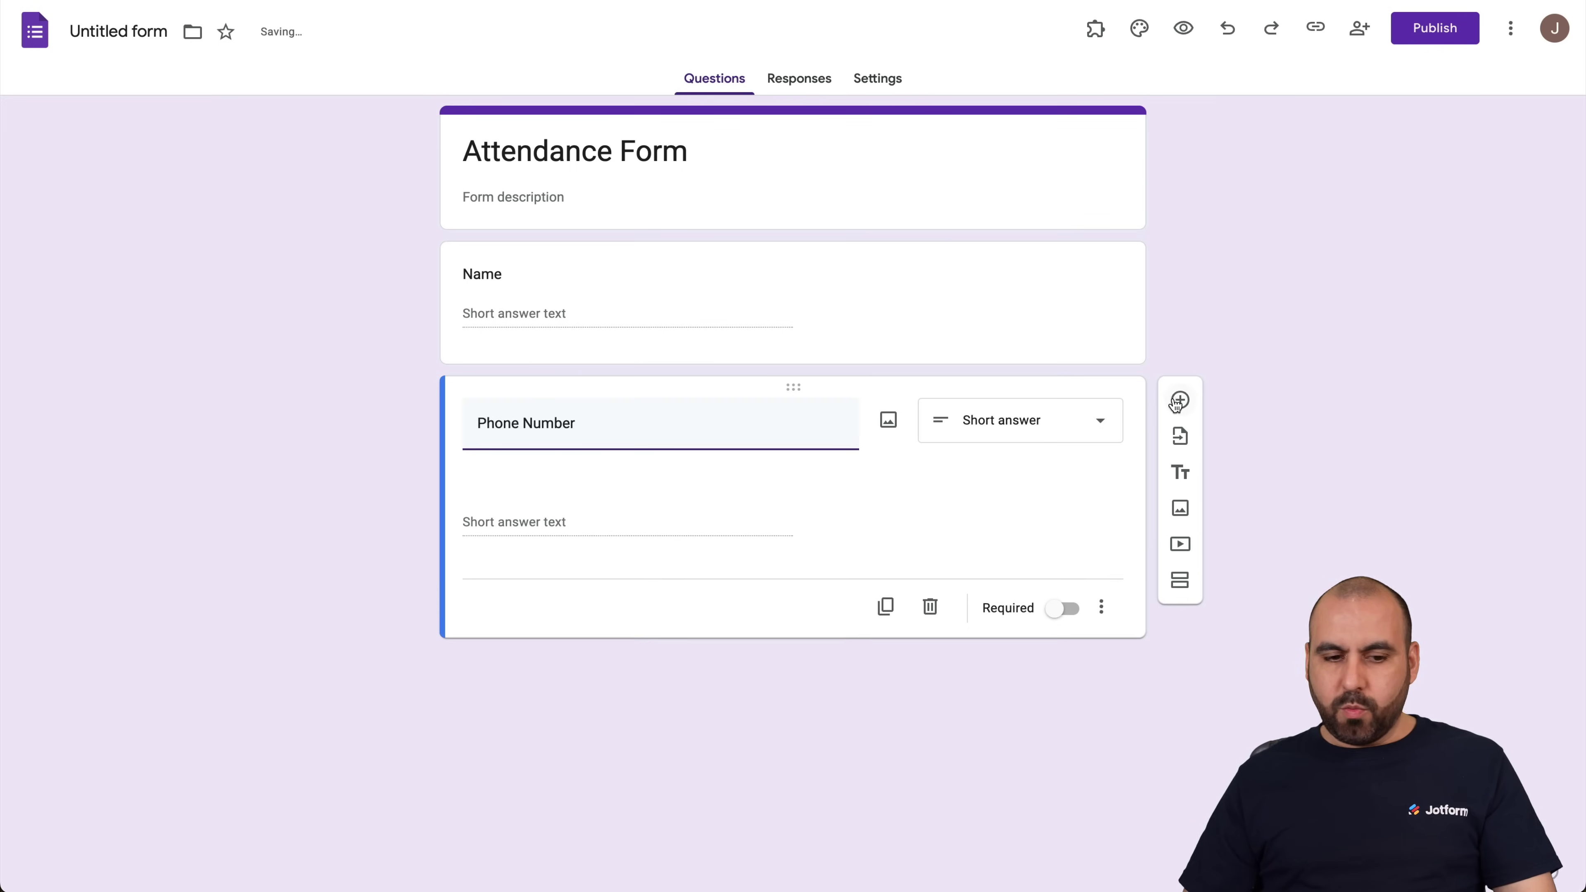
Step: Add a short answer question named "Email" below the Phone Number question
key("Return")
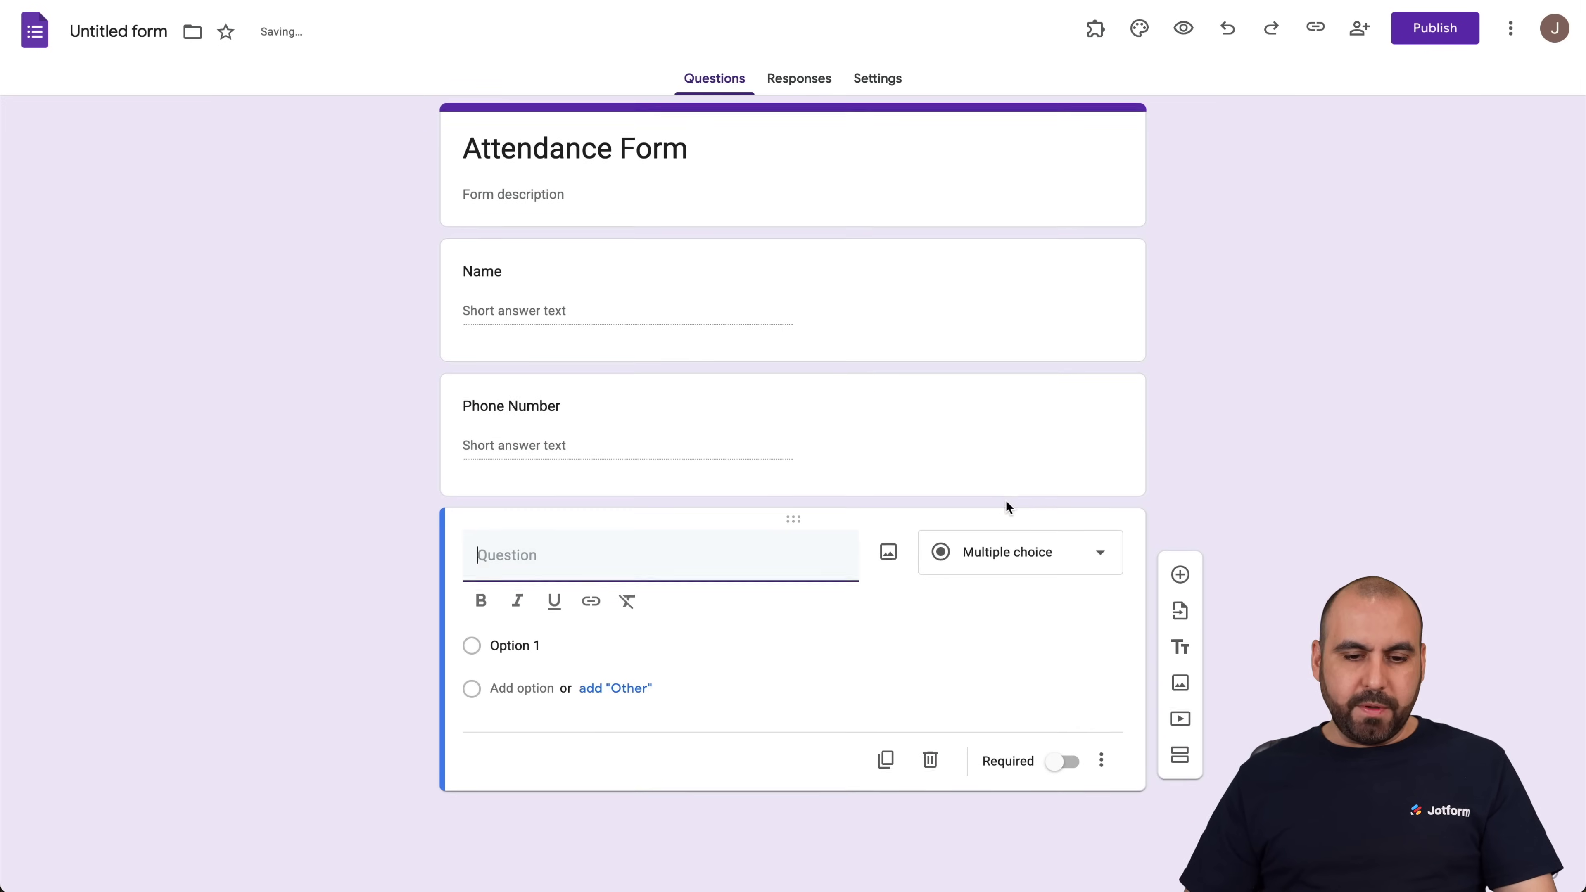
type("Email")
left_click(1052, 556)
left_click(1026, 303)
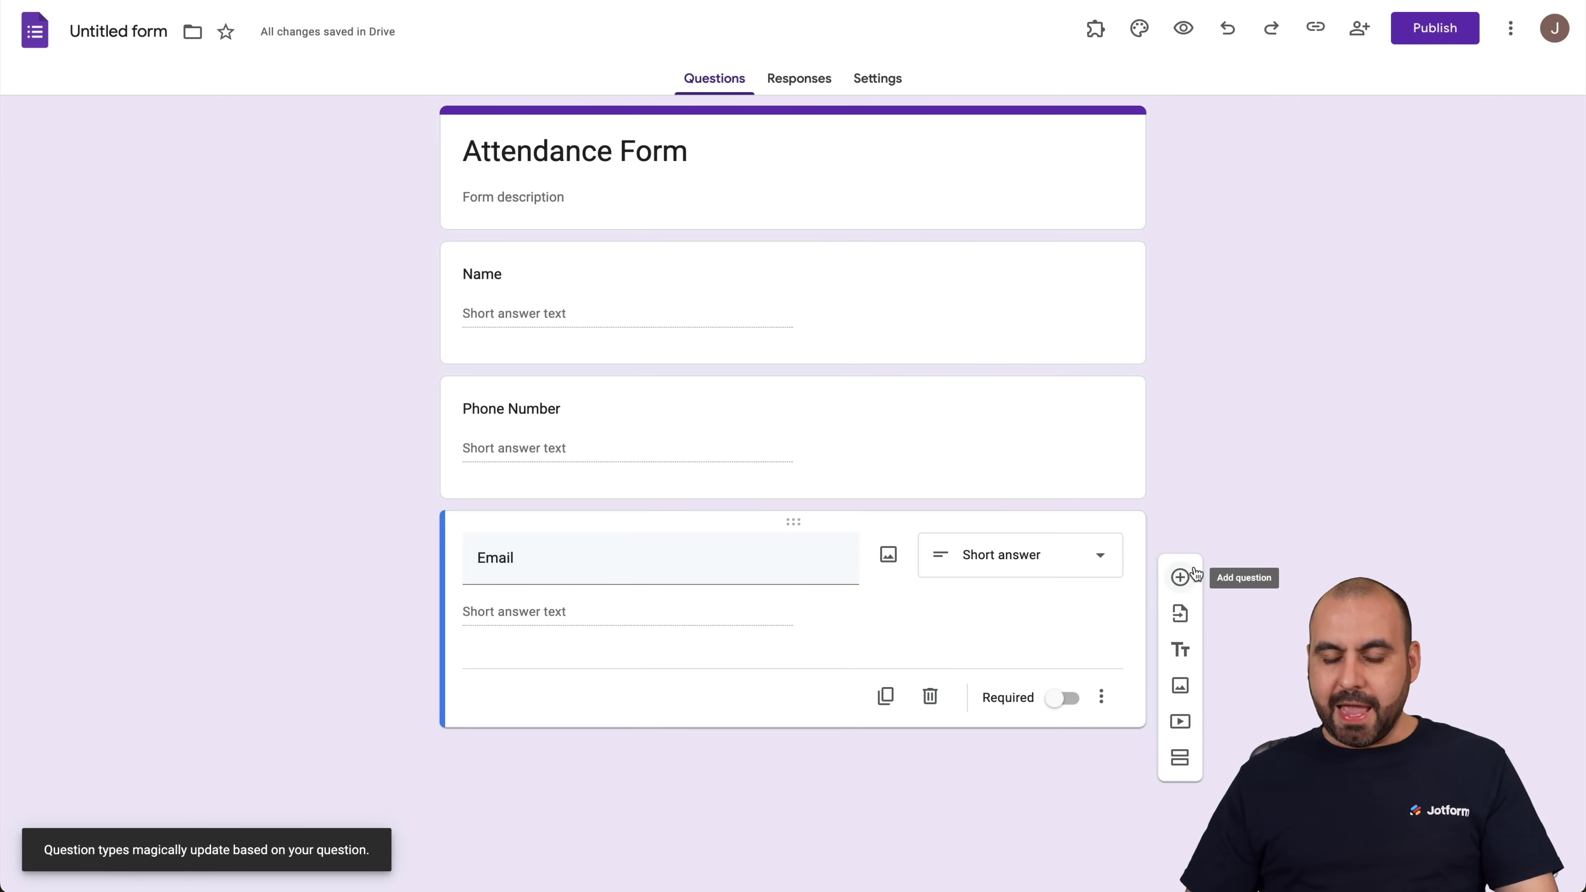
Step: Add a multiple choice question "Will you be attending the session on the 25th?" with the options Yes, No and Maybe
left_click(1180, 576)
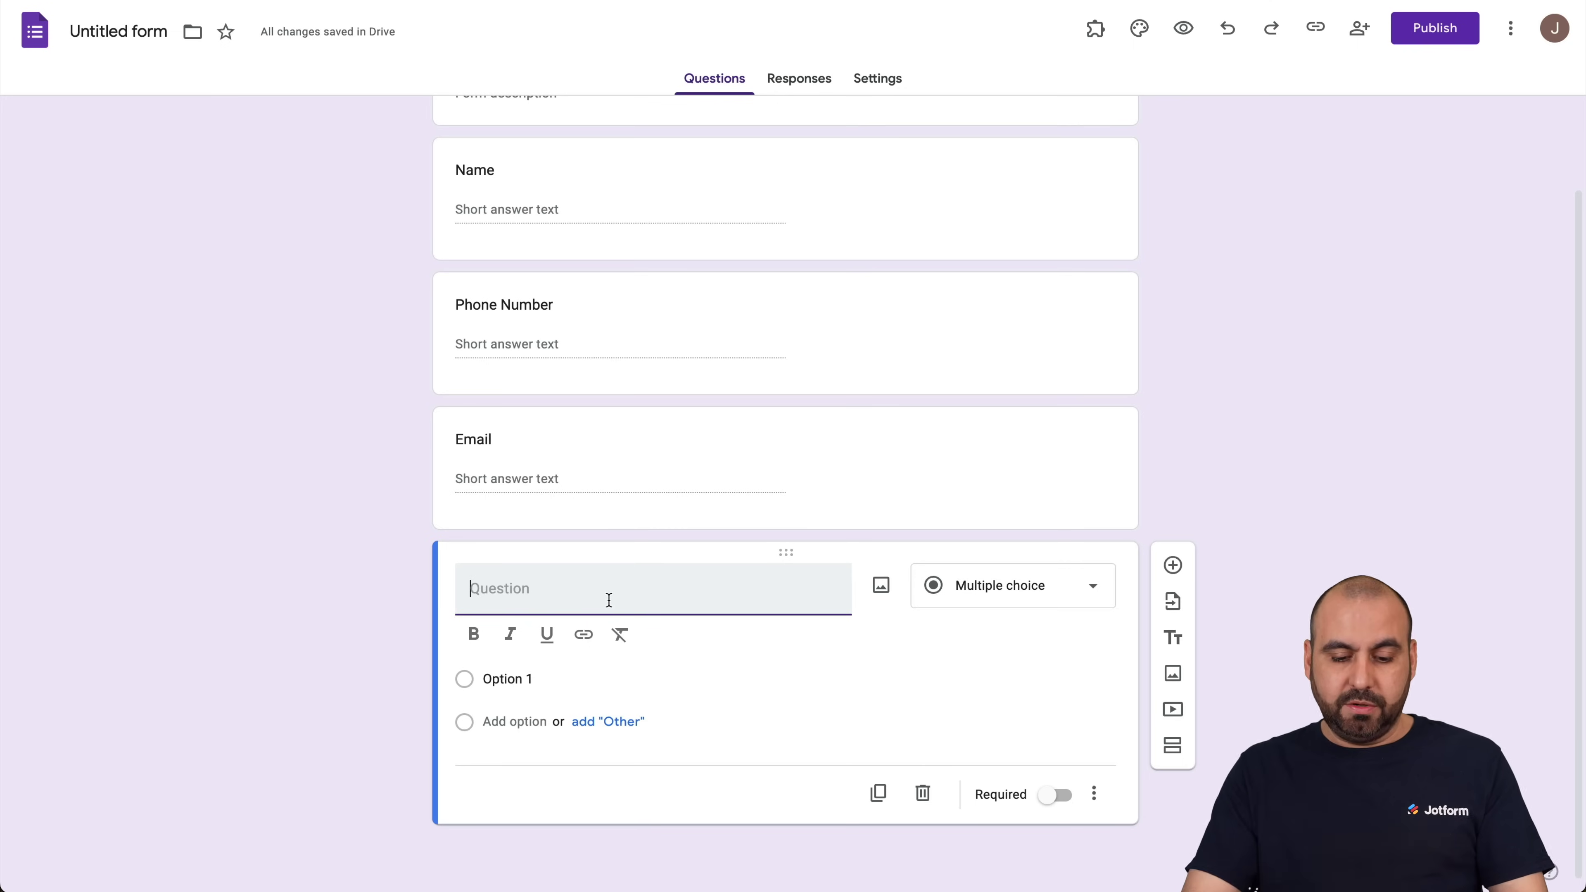
type("Will you be attending the session on the 25th?")
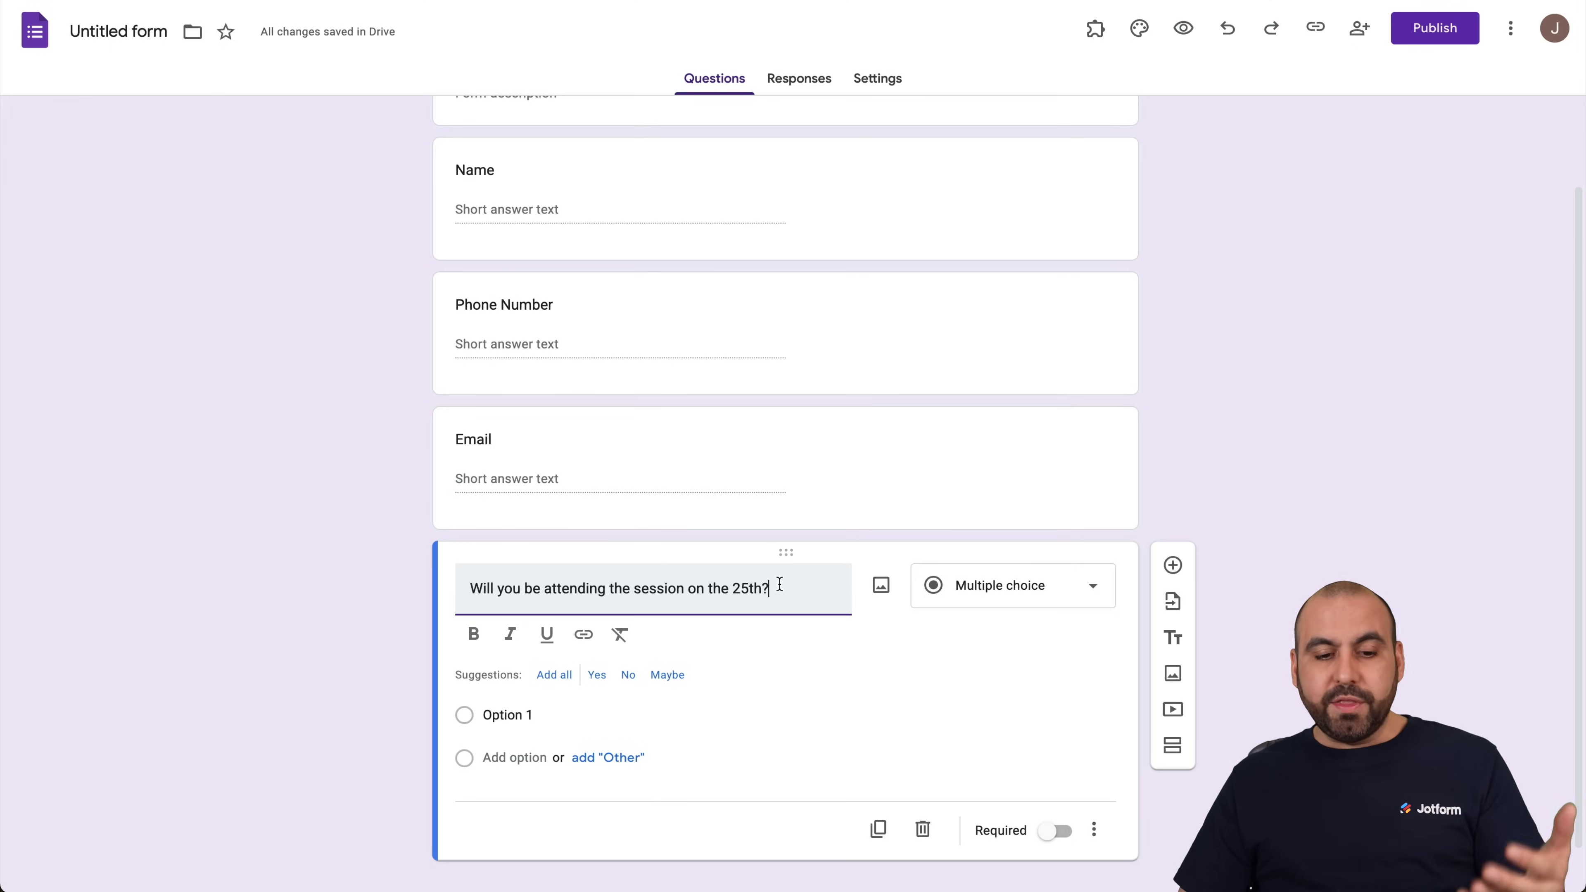
left_click(537, 706)
type("Yes")
left_click(517, 720)
type("No")
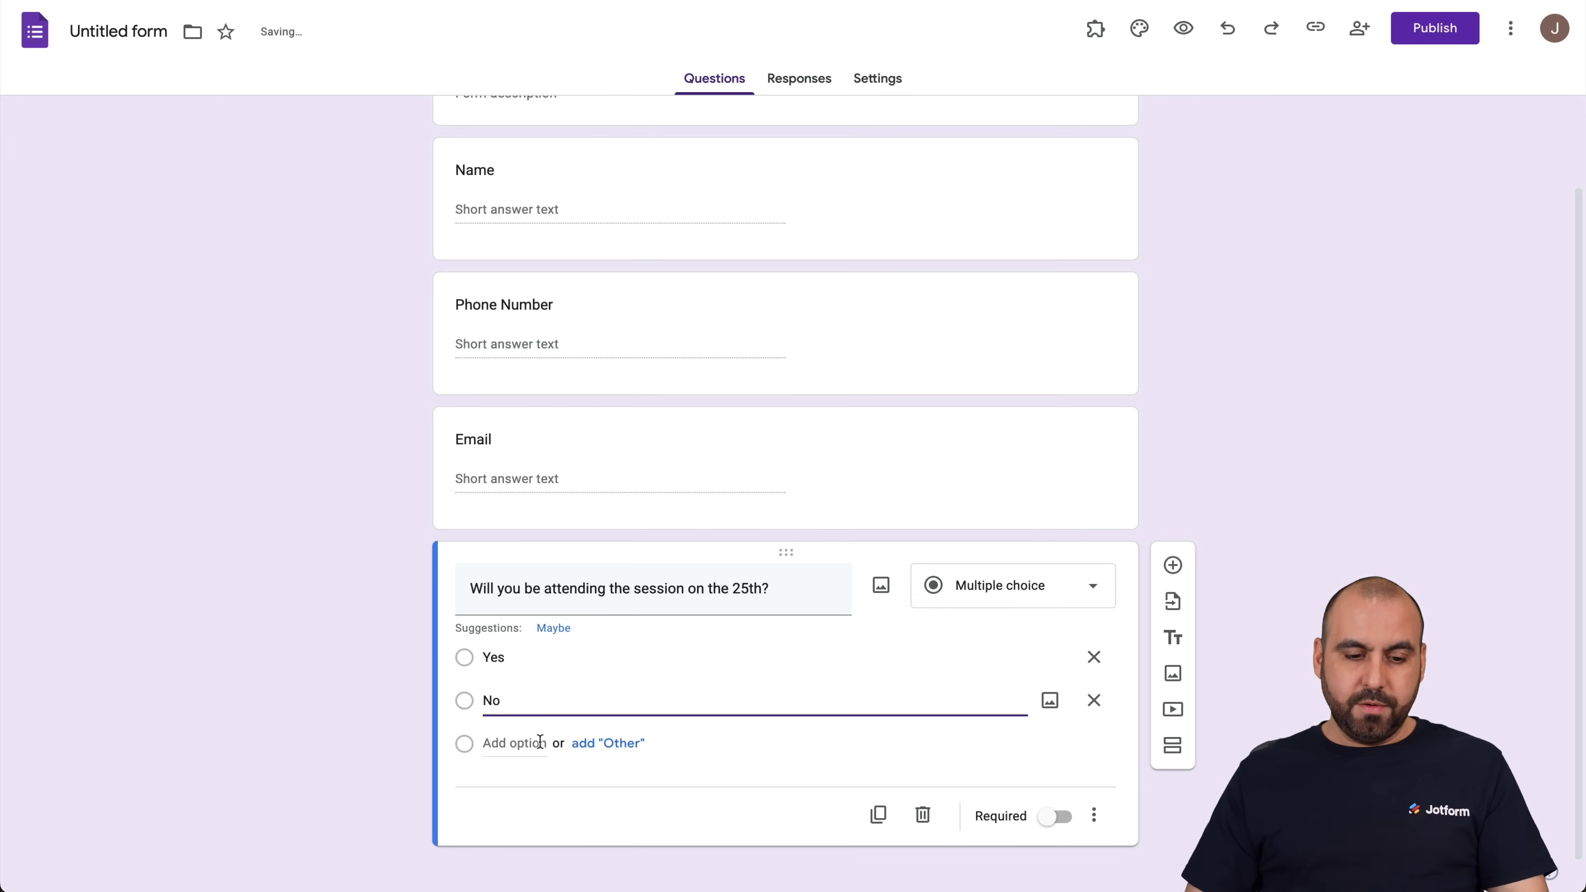
left_click(538, 739)
Step: Publish the form with responders set to anyone with the link
scroll(651, 303, "up", 2)
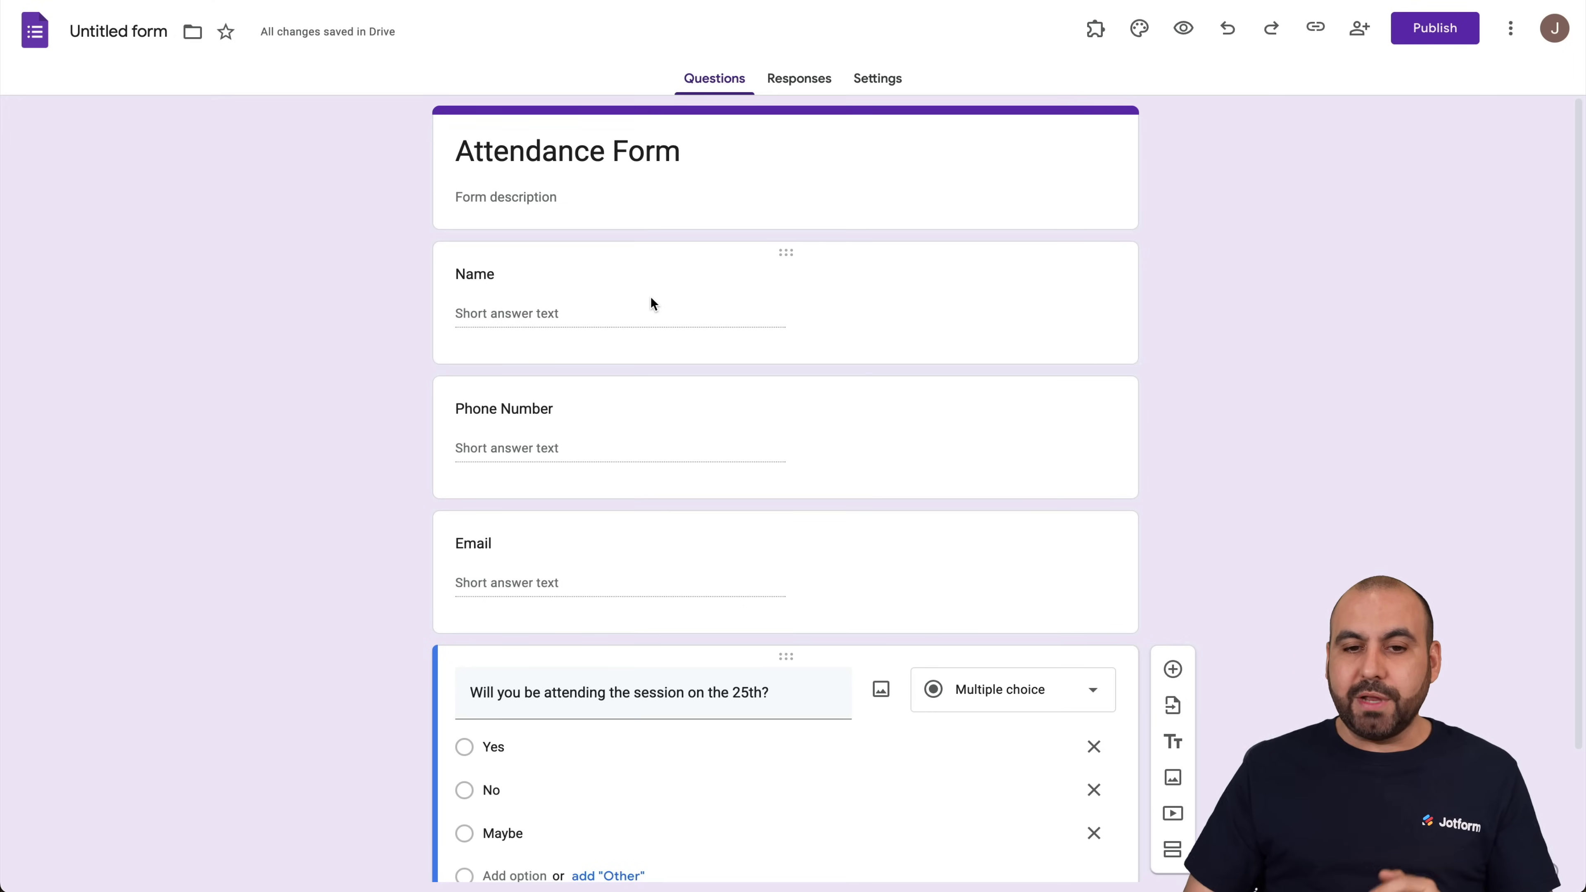
left_click(1434, 32)
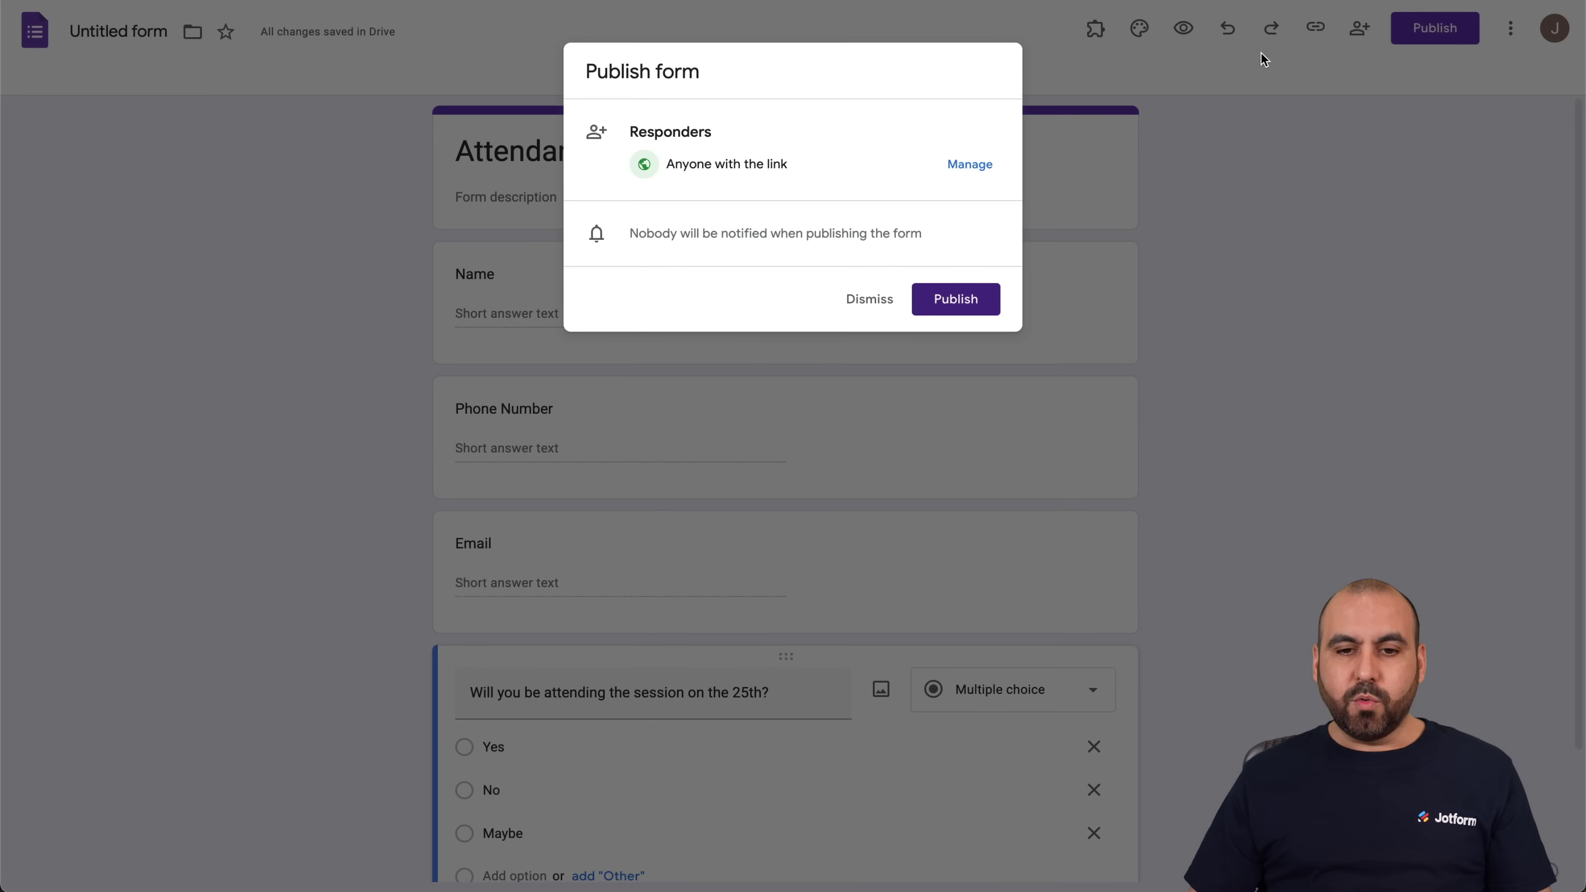
left_click(958, 299)
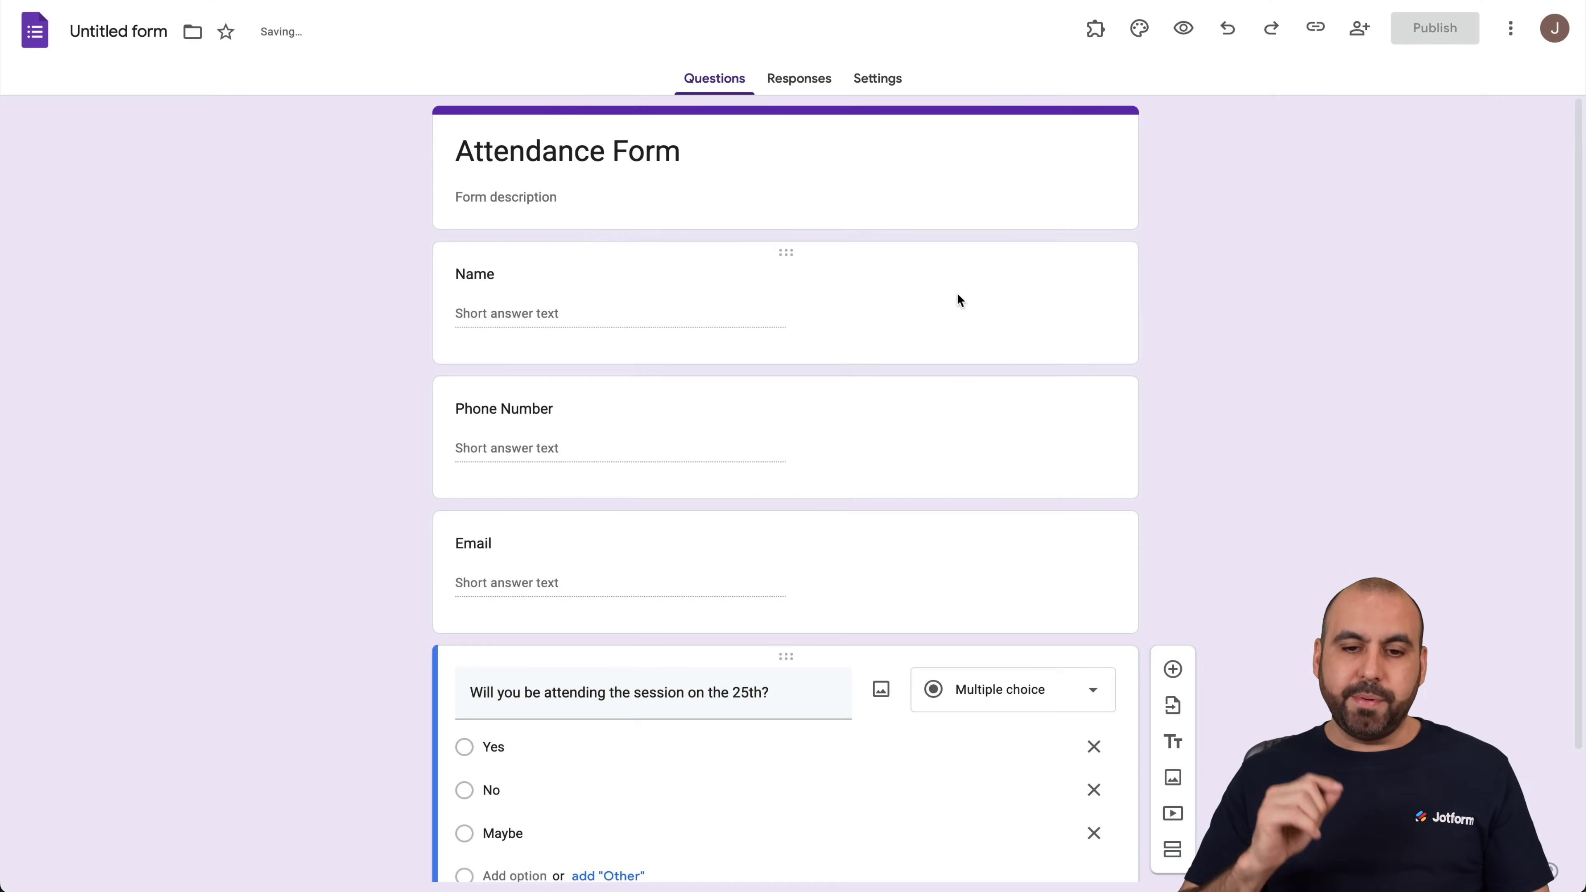
Step: Copy the form's responder link as a shortened URL and save the published options
left_click(1430, 37)
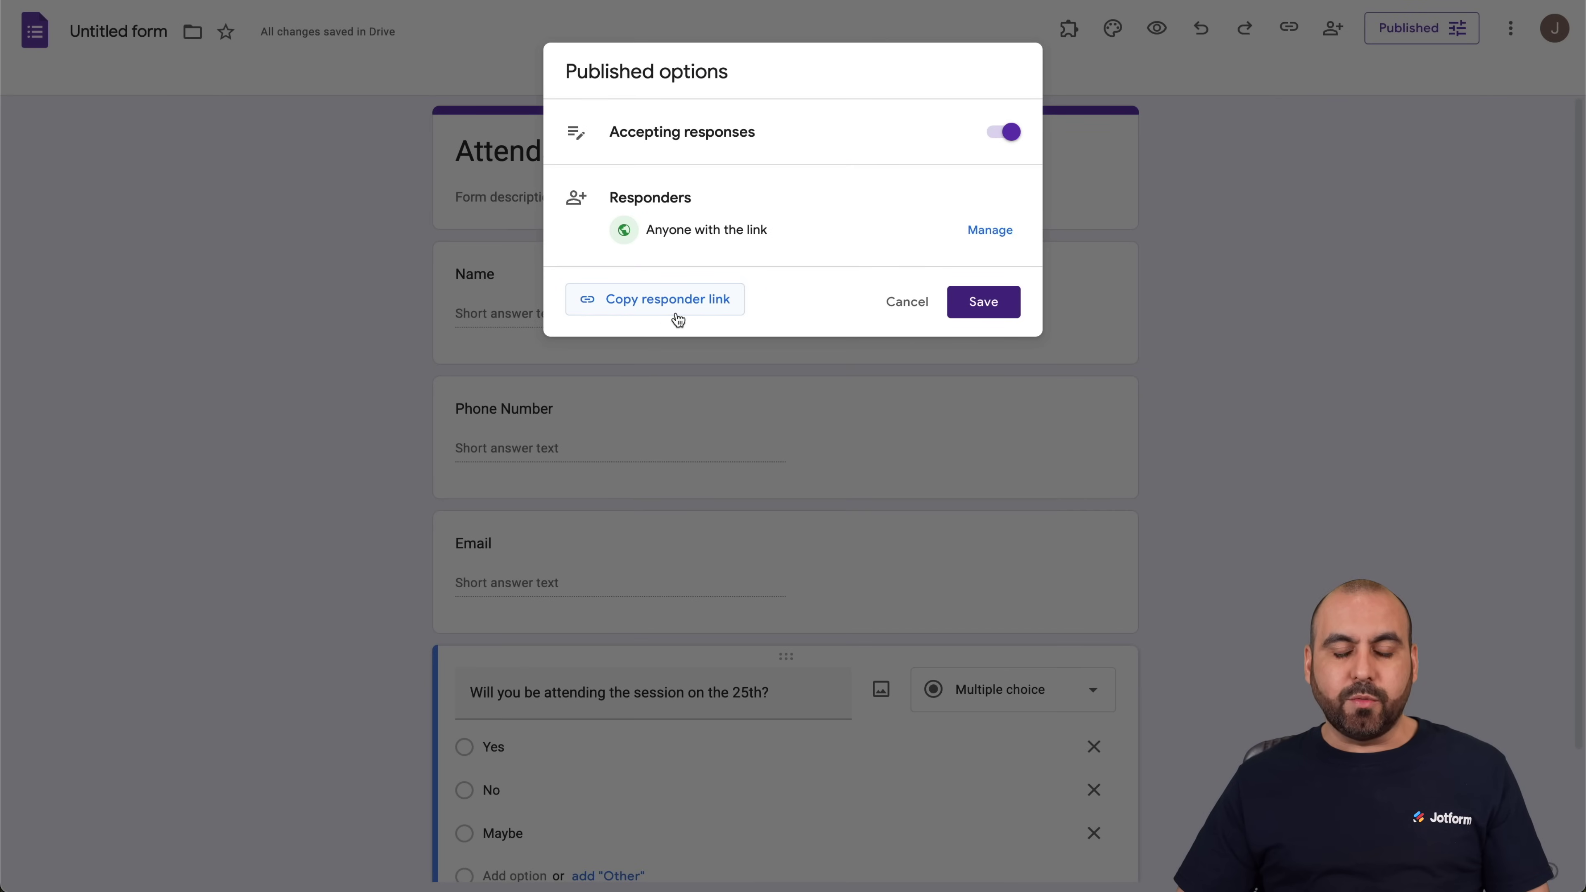
left_click(688, 308)
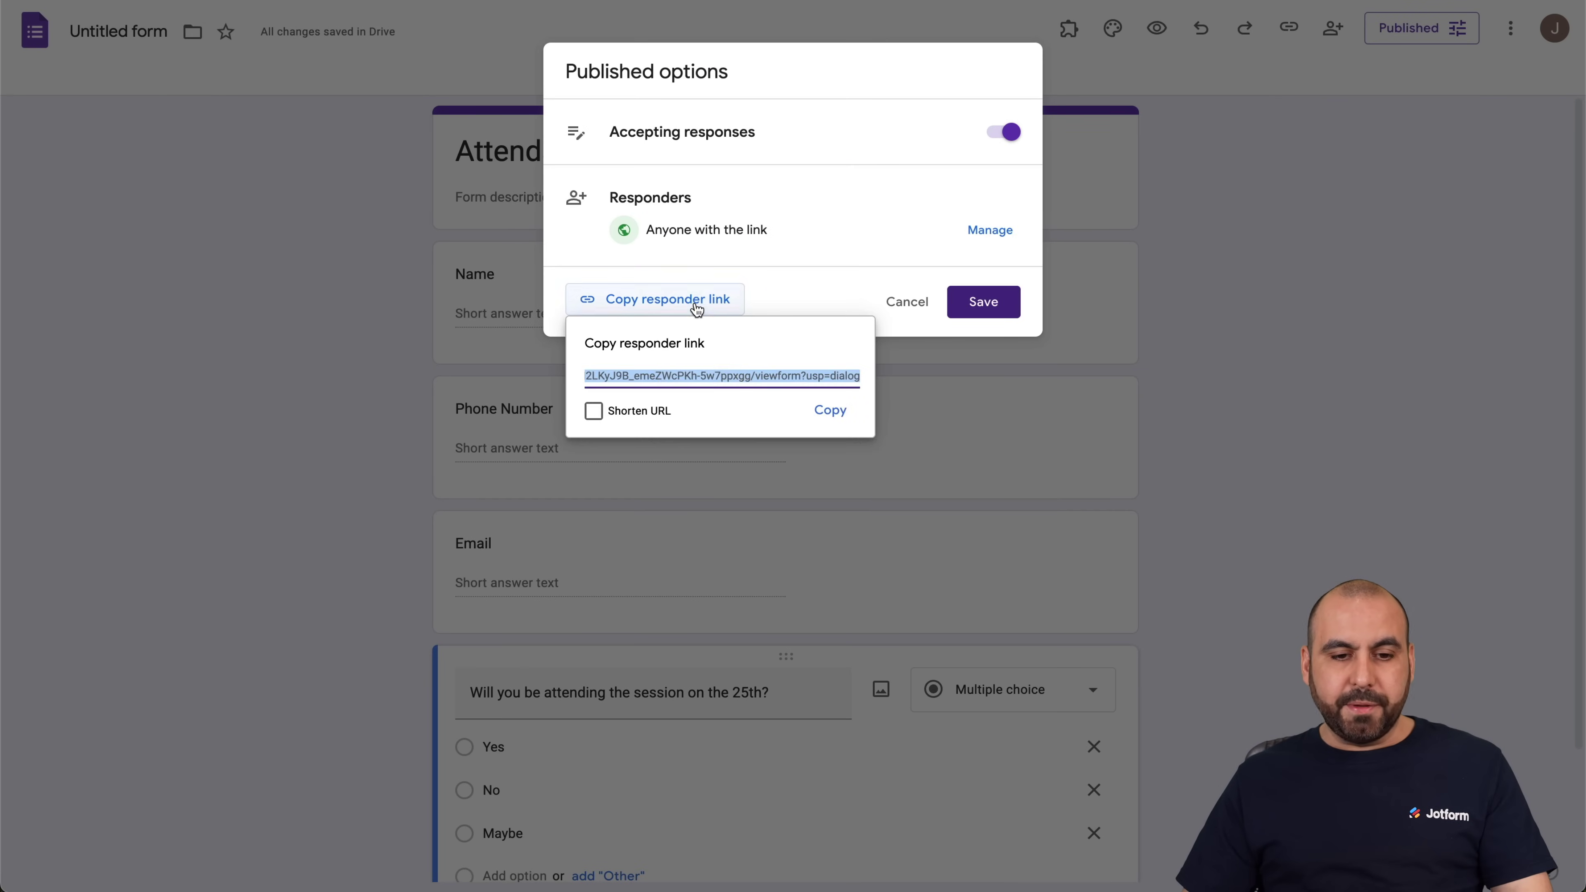
left_click(647, 410)
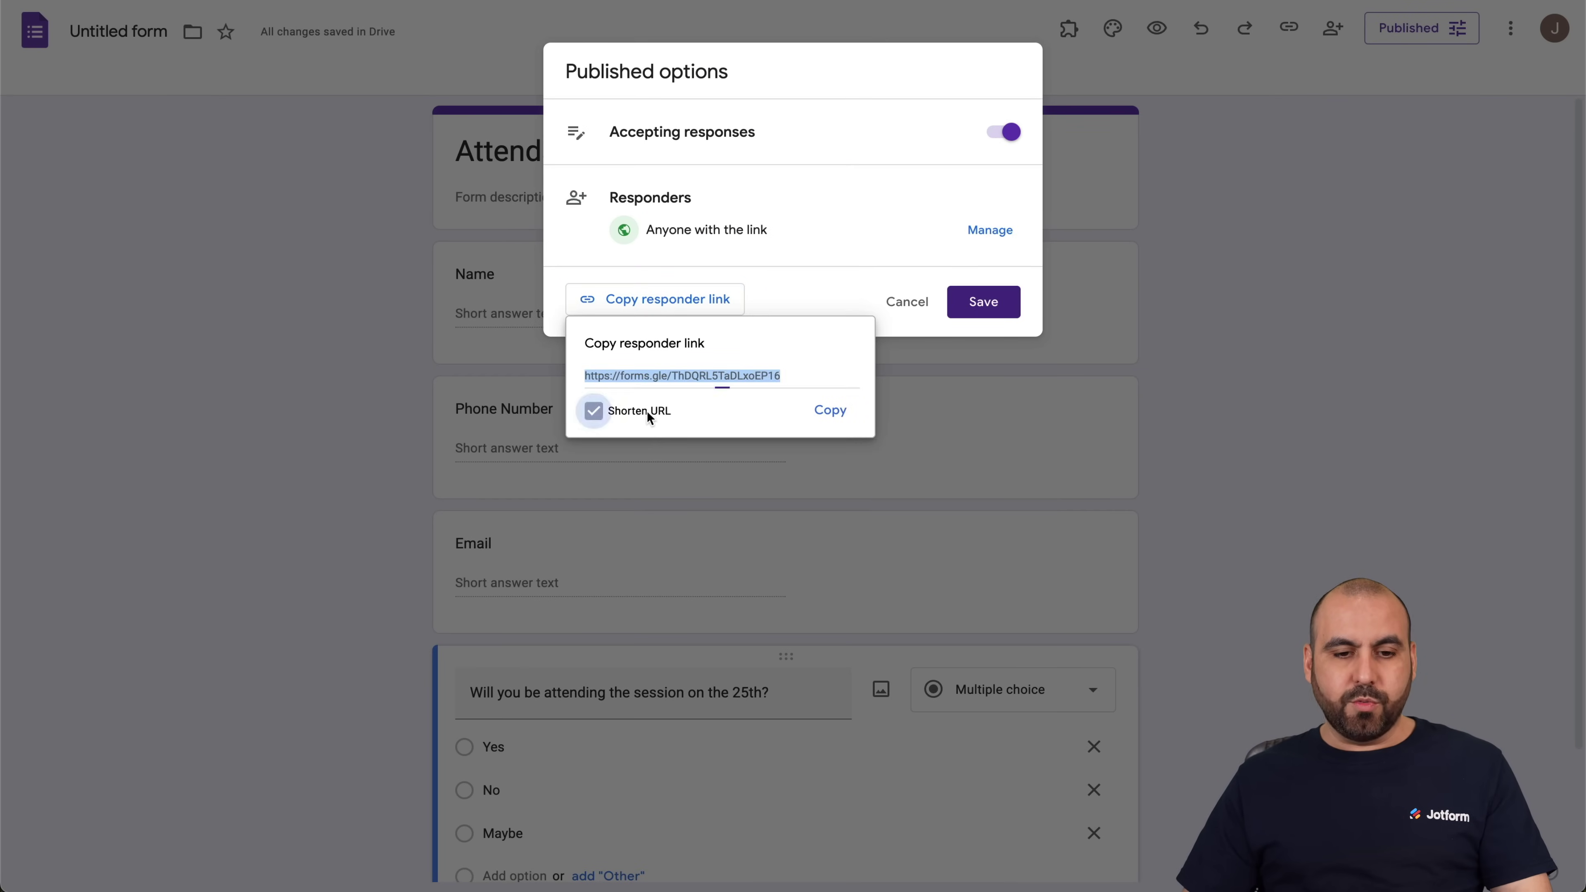
left_click(832, 416)
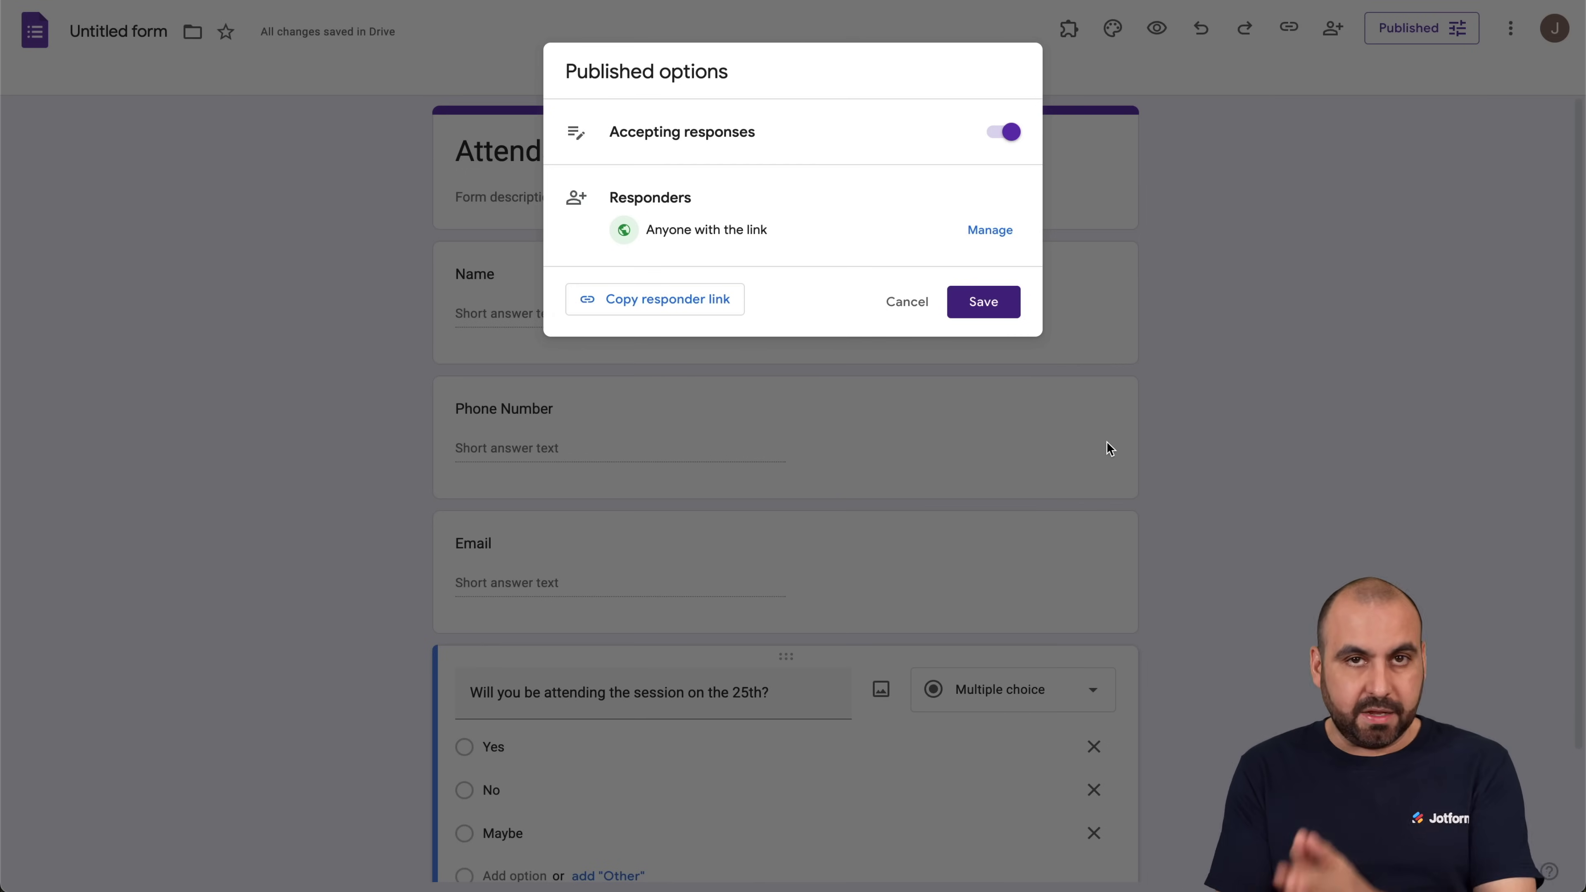
key("super+shift+n")
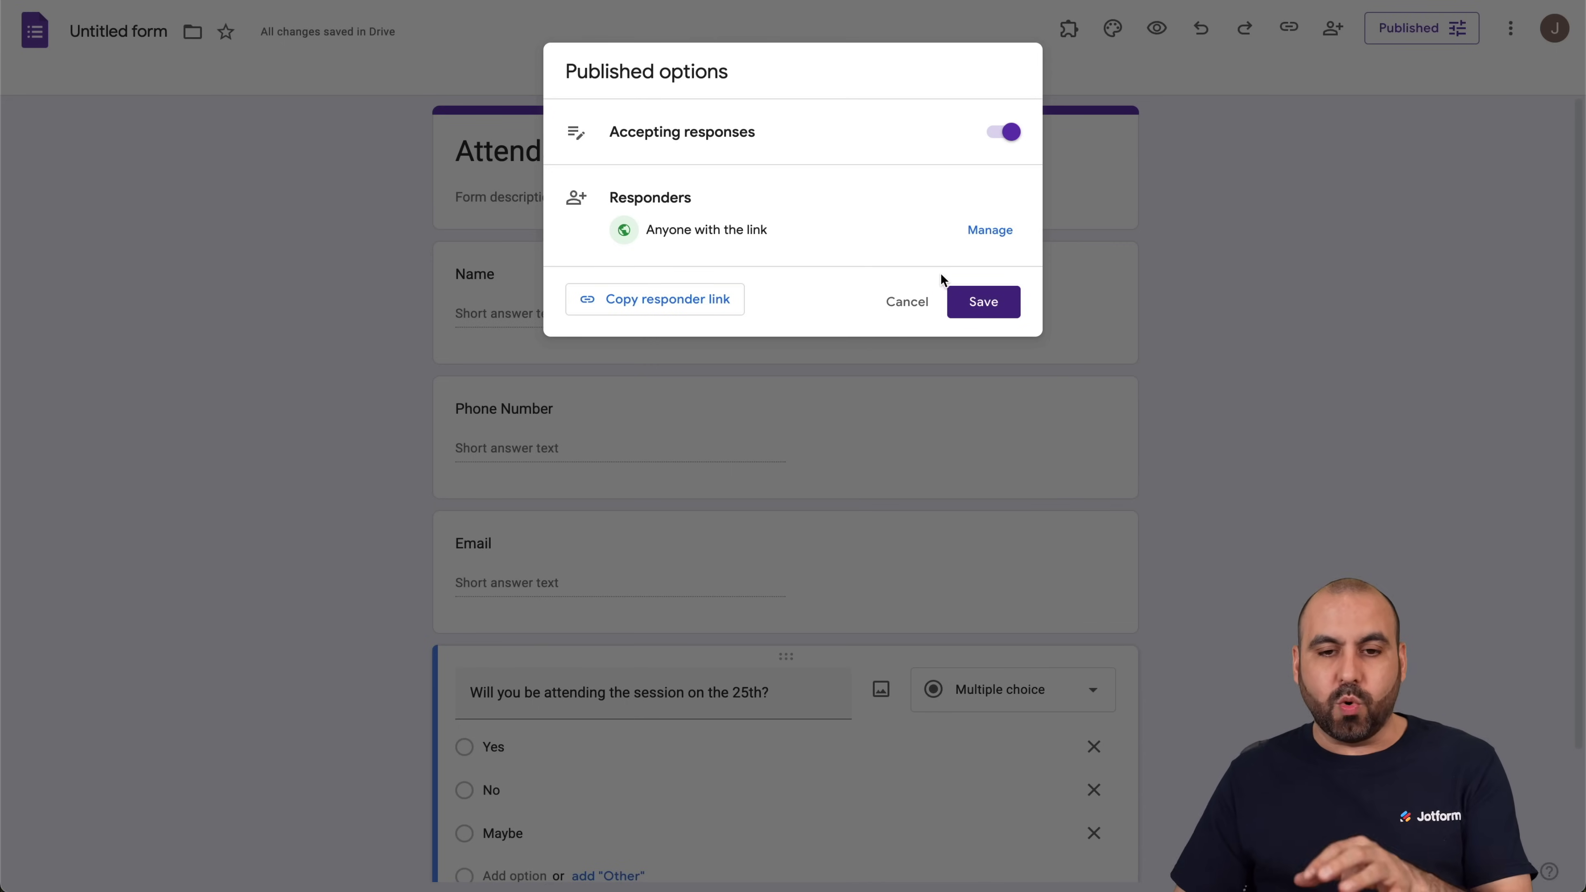
left_click(998, 303)
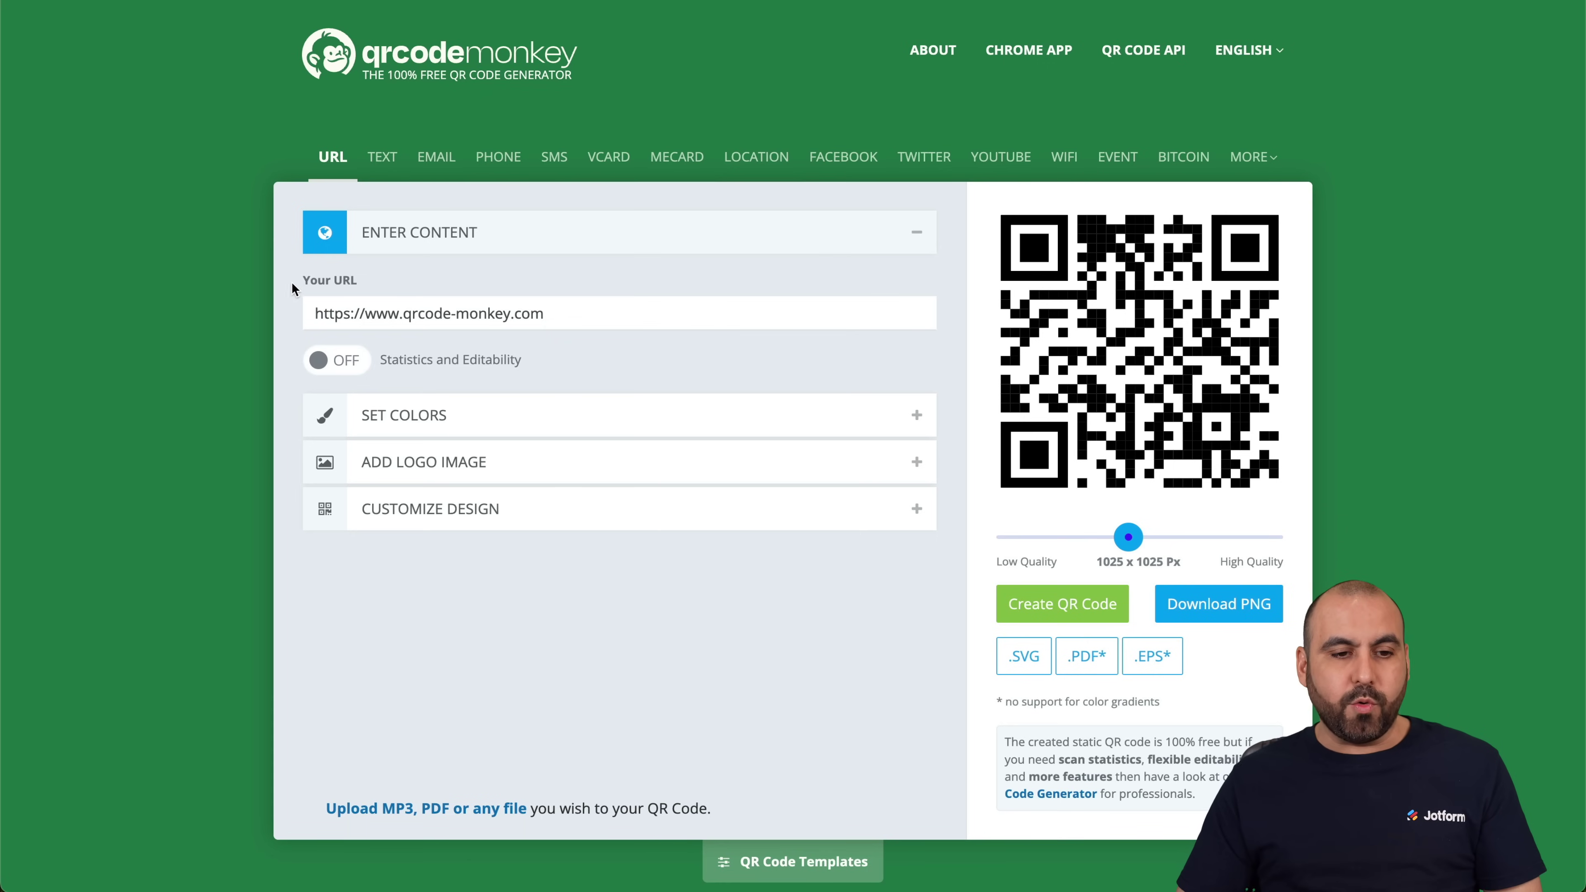
Step: Switch to QRCode Monkey and replace the default URL with the form's copied short link
triple_click(519, 315)
key("ctrl+v")
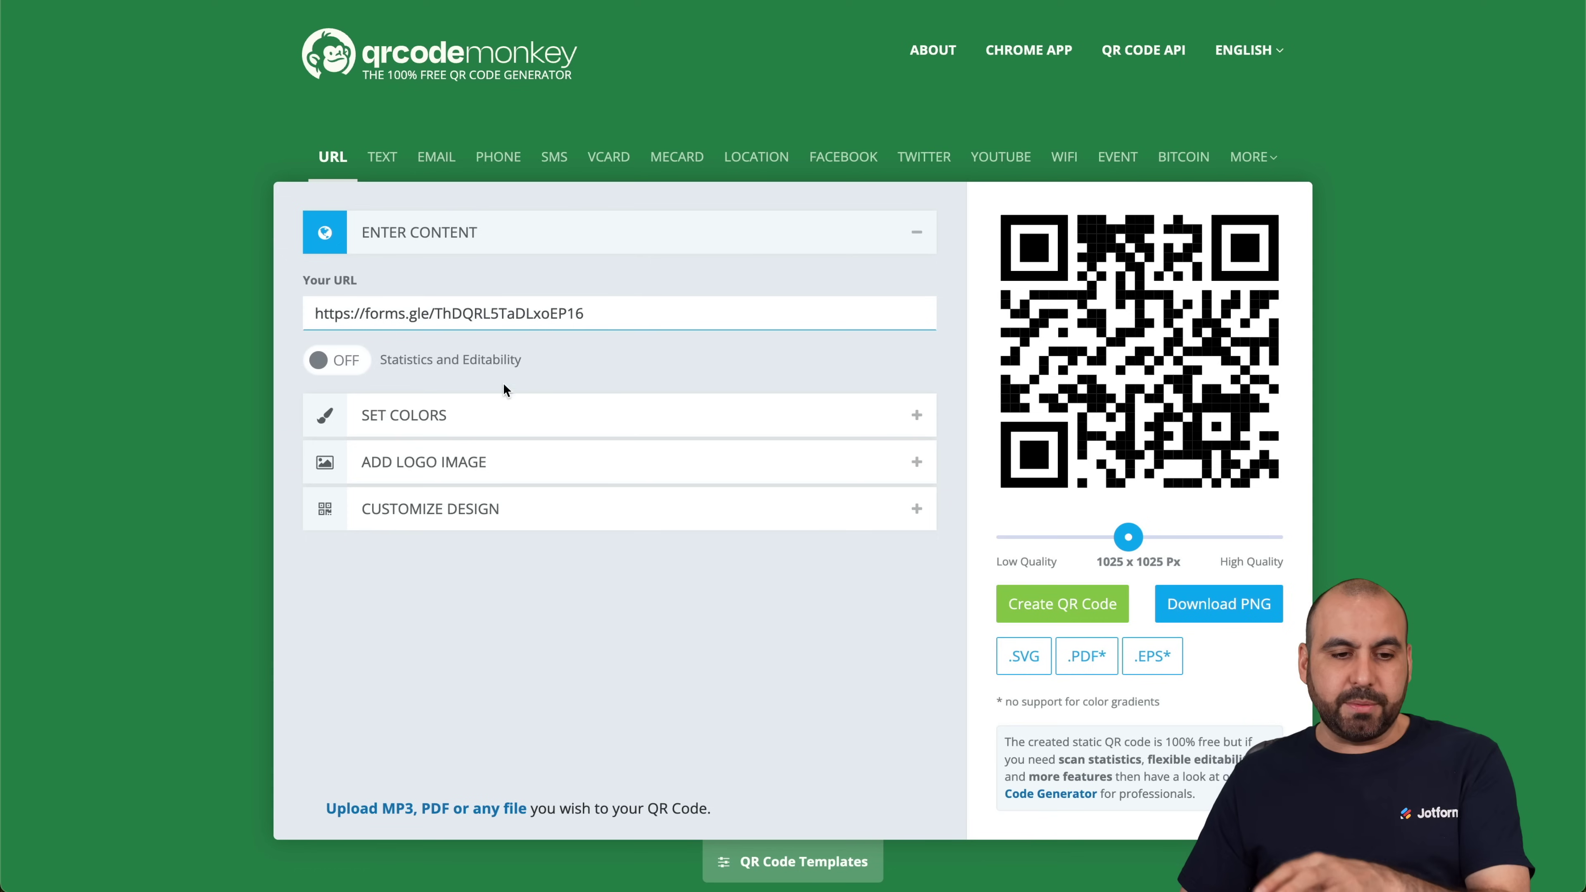
Step: Review the color, logo and design options without changing them and create the QR code for the form link
left_click(572, 418)
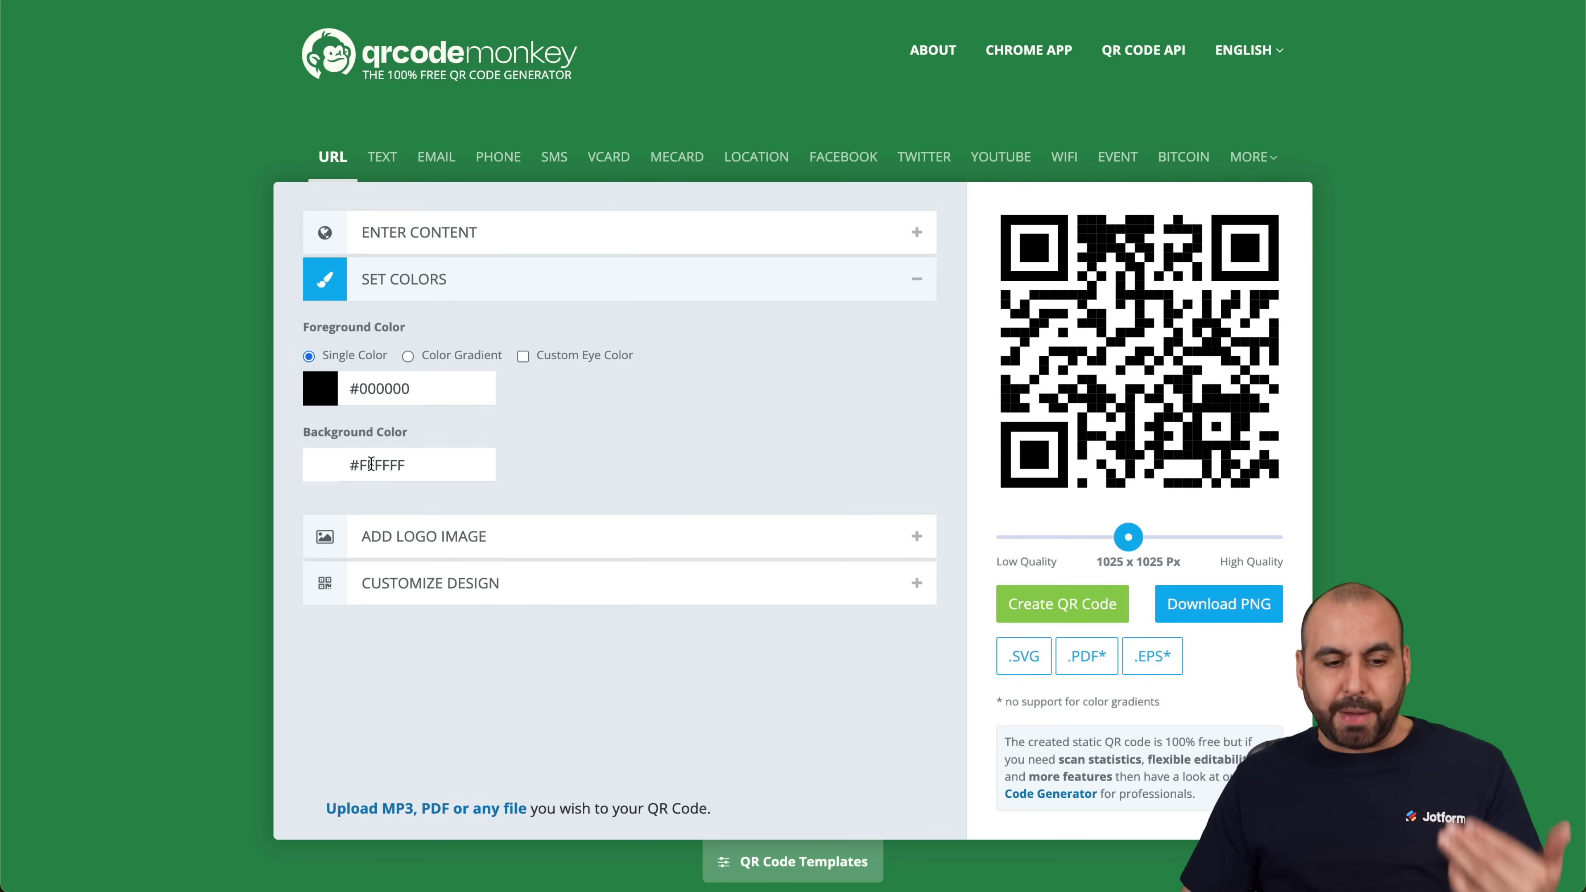
left_click(450, 536)
scroll(625, 594, "down", 3)
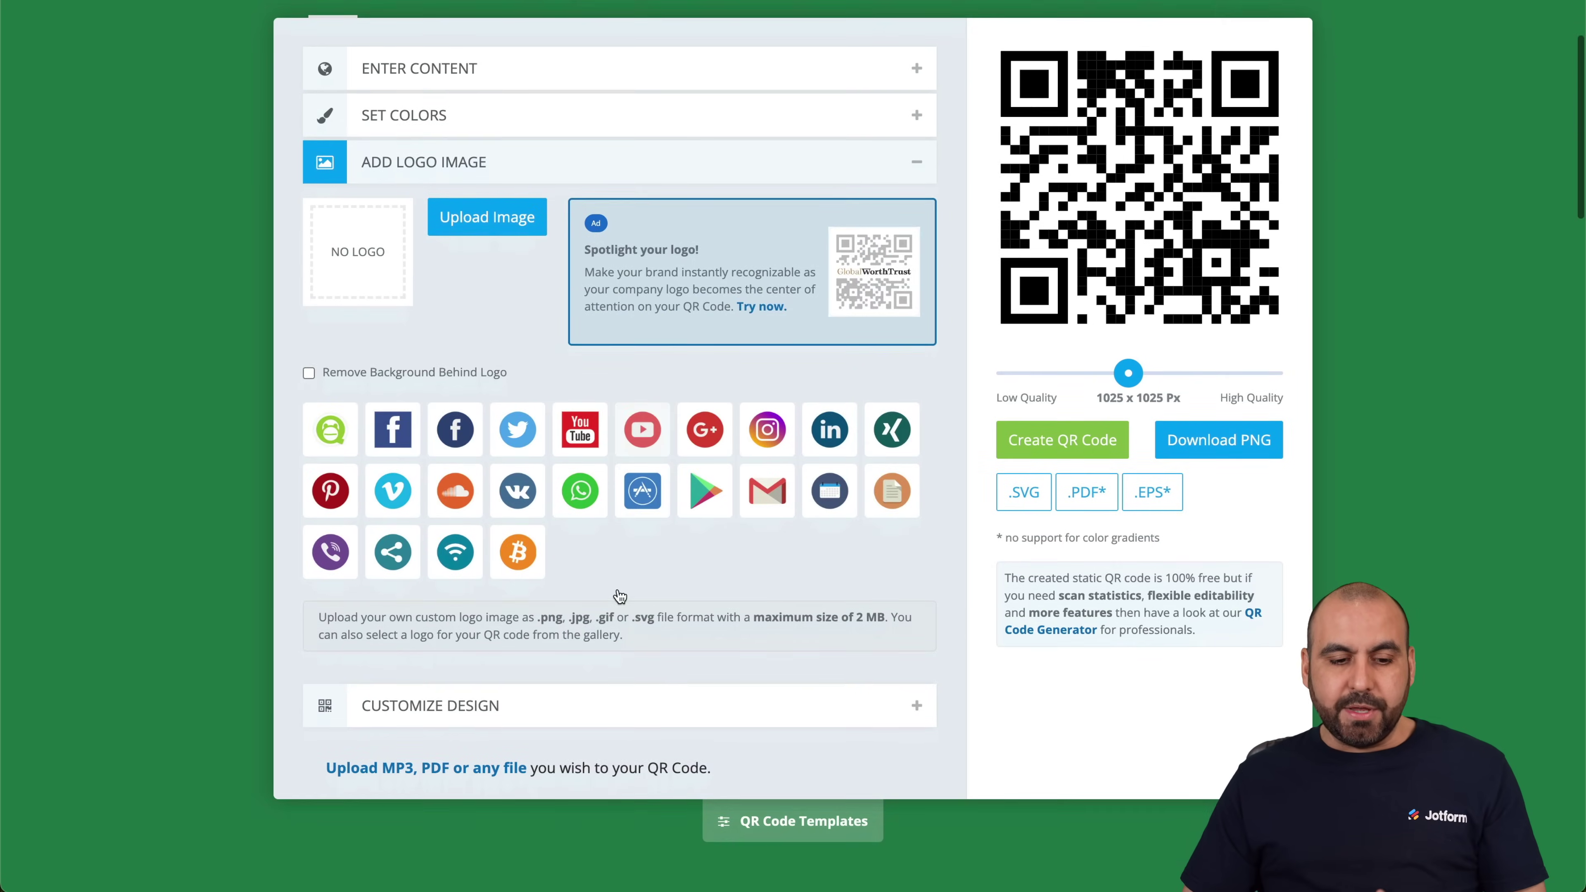
left_click(630, 712)
scroll(673, 686, "up", 1)
scroll(738, 687, "up", 1)
scroll(738, 684, "up", 3)
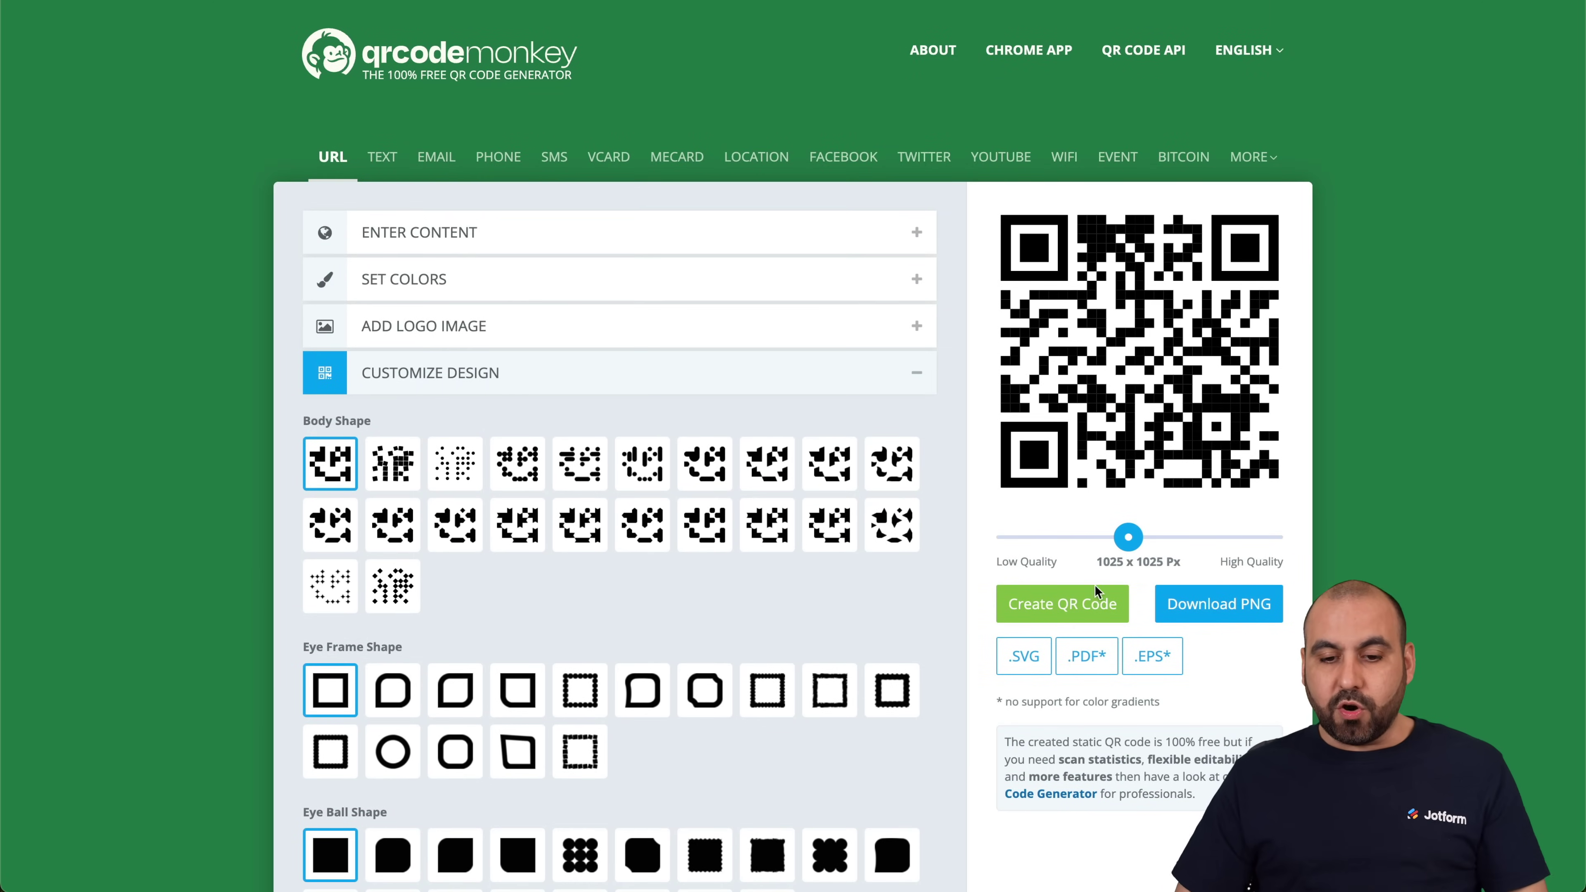
left_click(1074, 602)
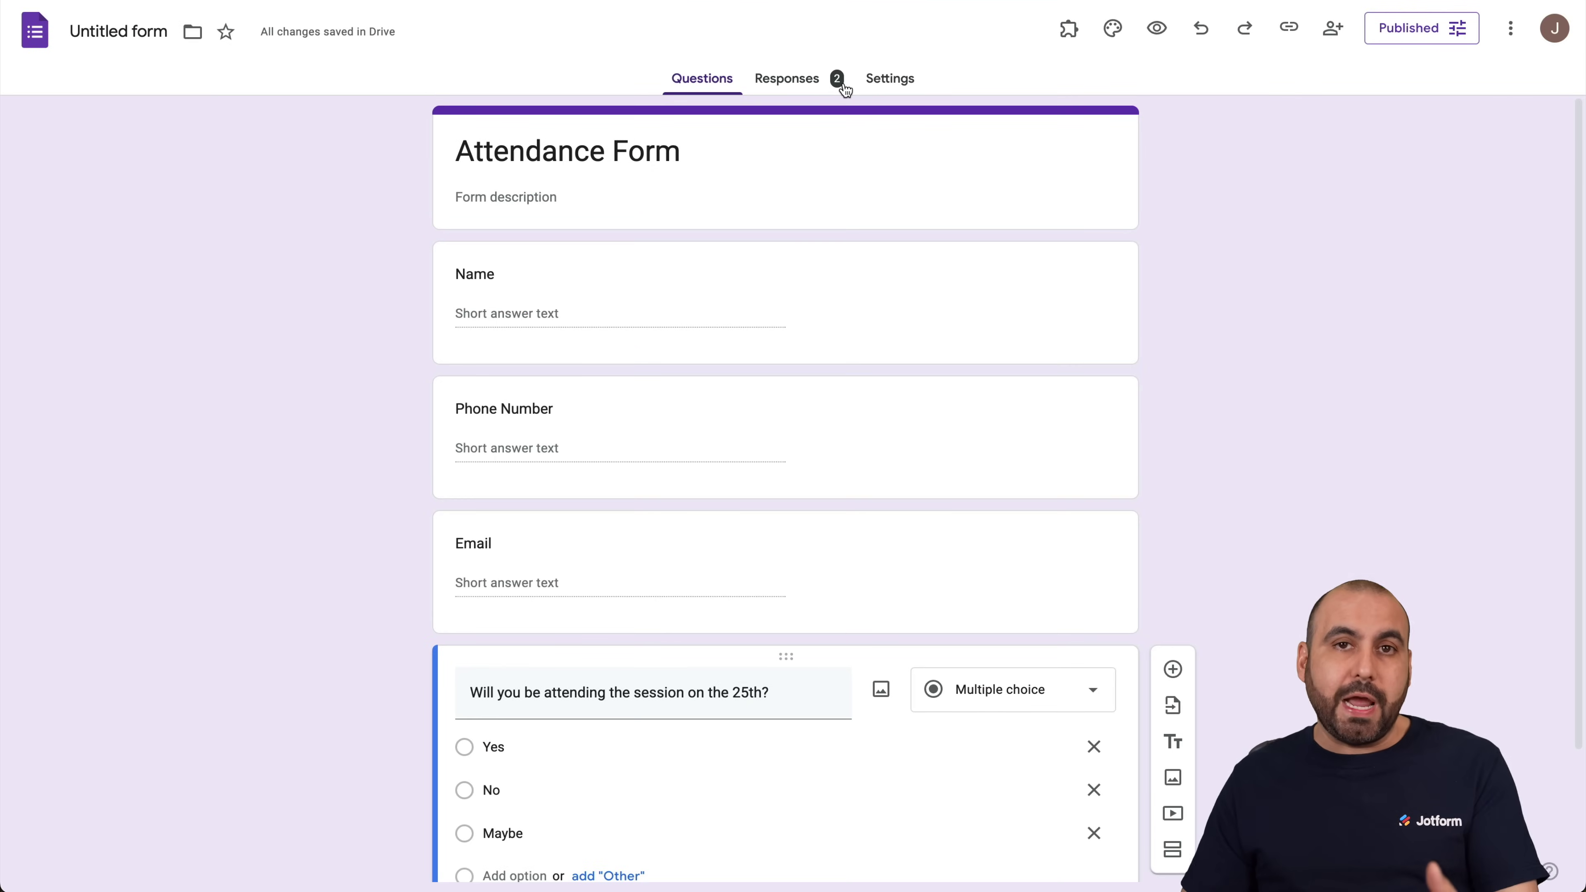
Step: Open the form's responses and review the summary of every question, including the attendance pie chart
left_click(804, 90)
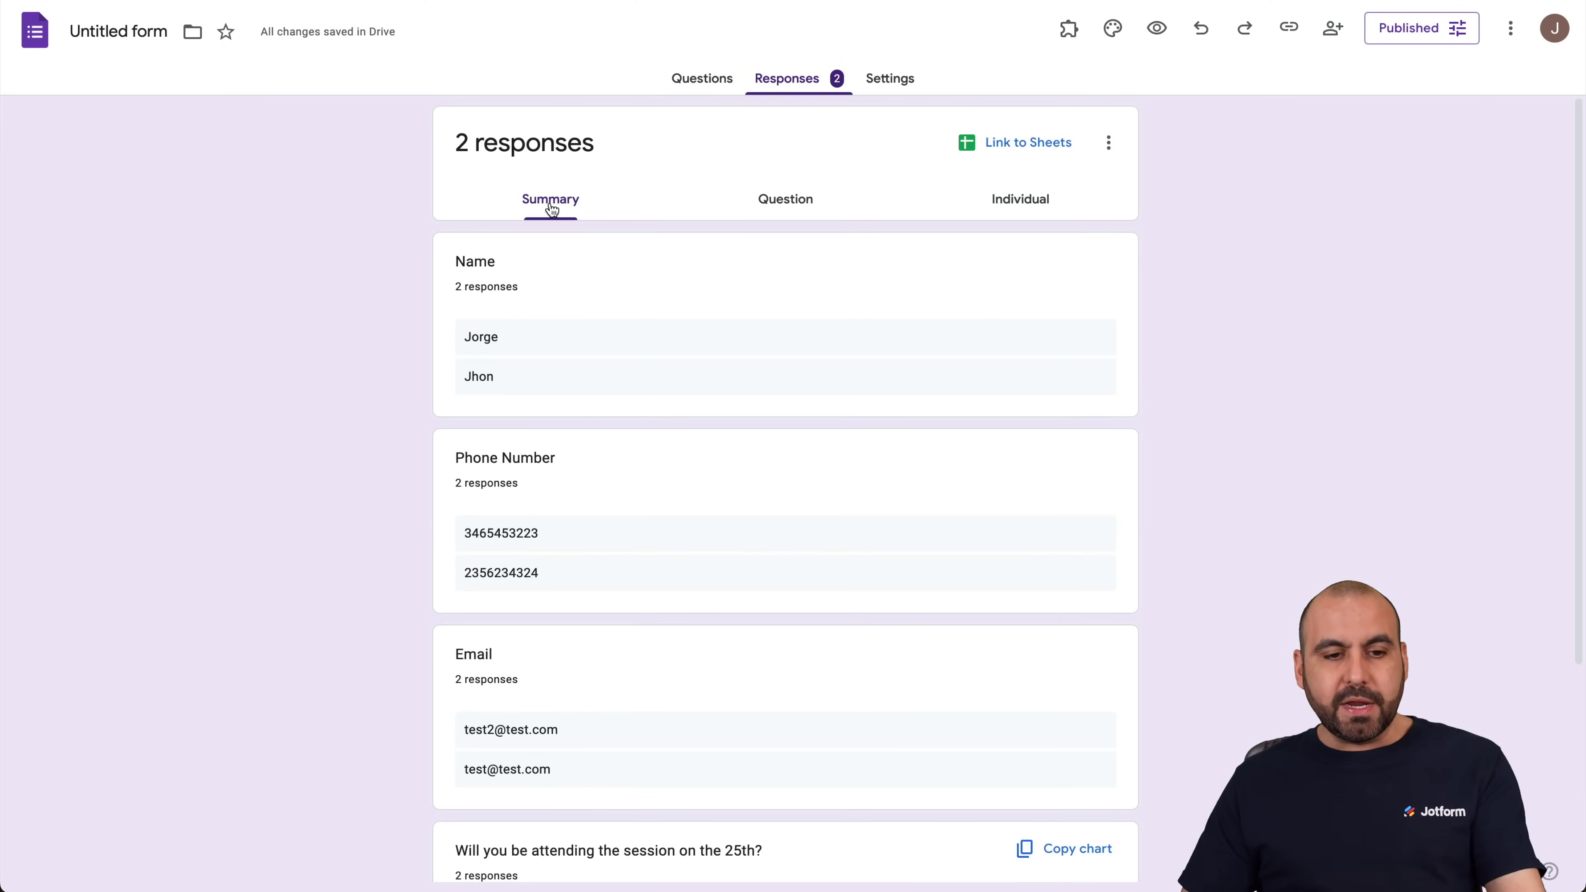
scroll(554, 343, "down", 1)
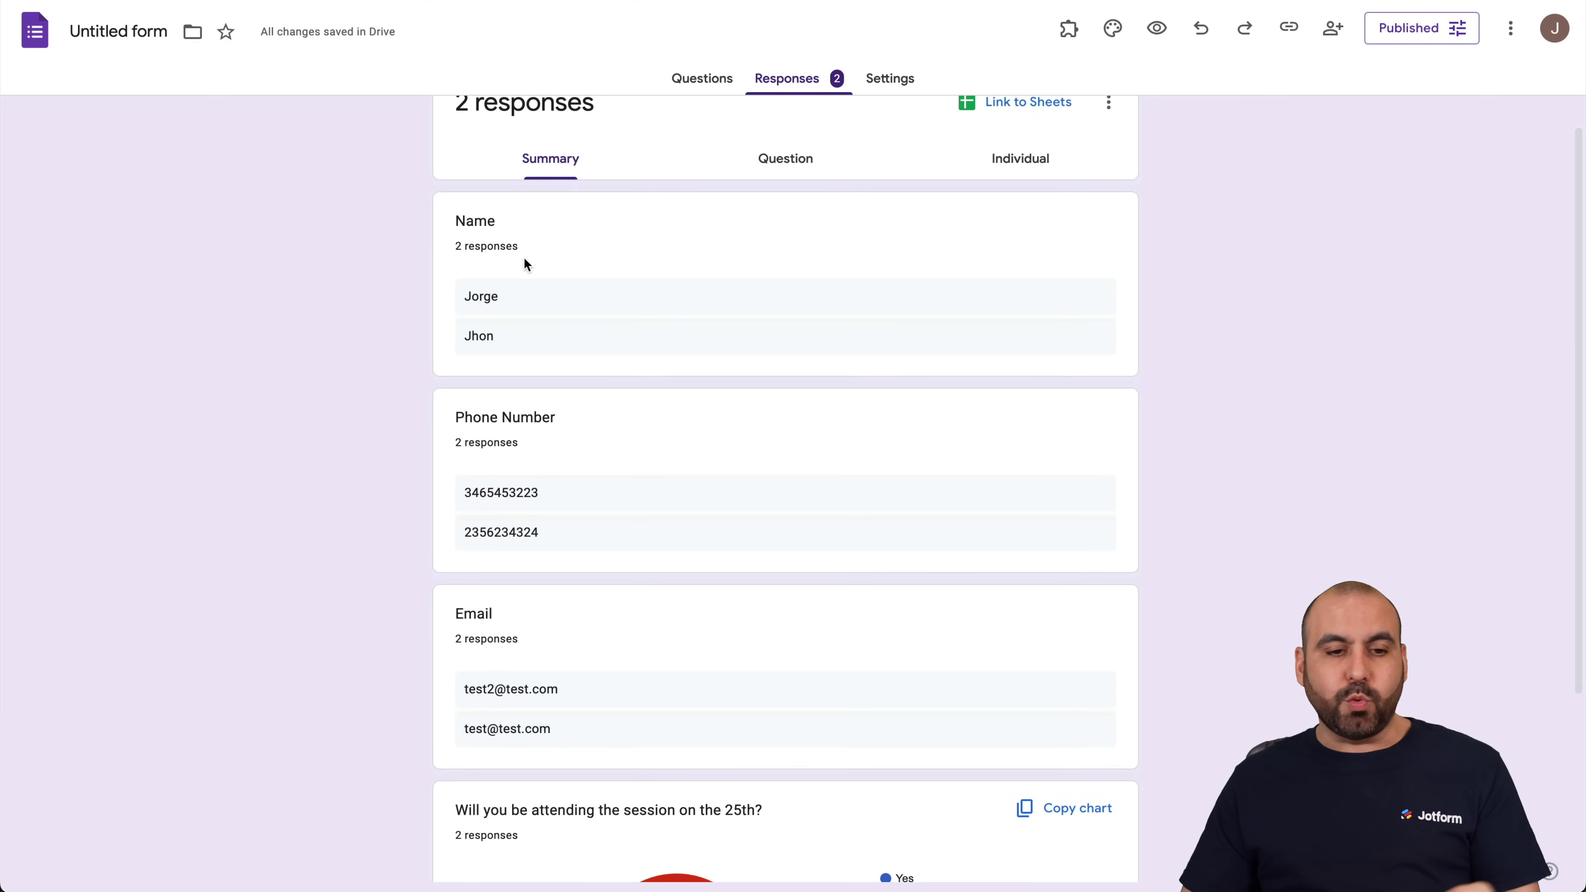
scroll(536, 348, "down", 5)
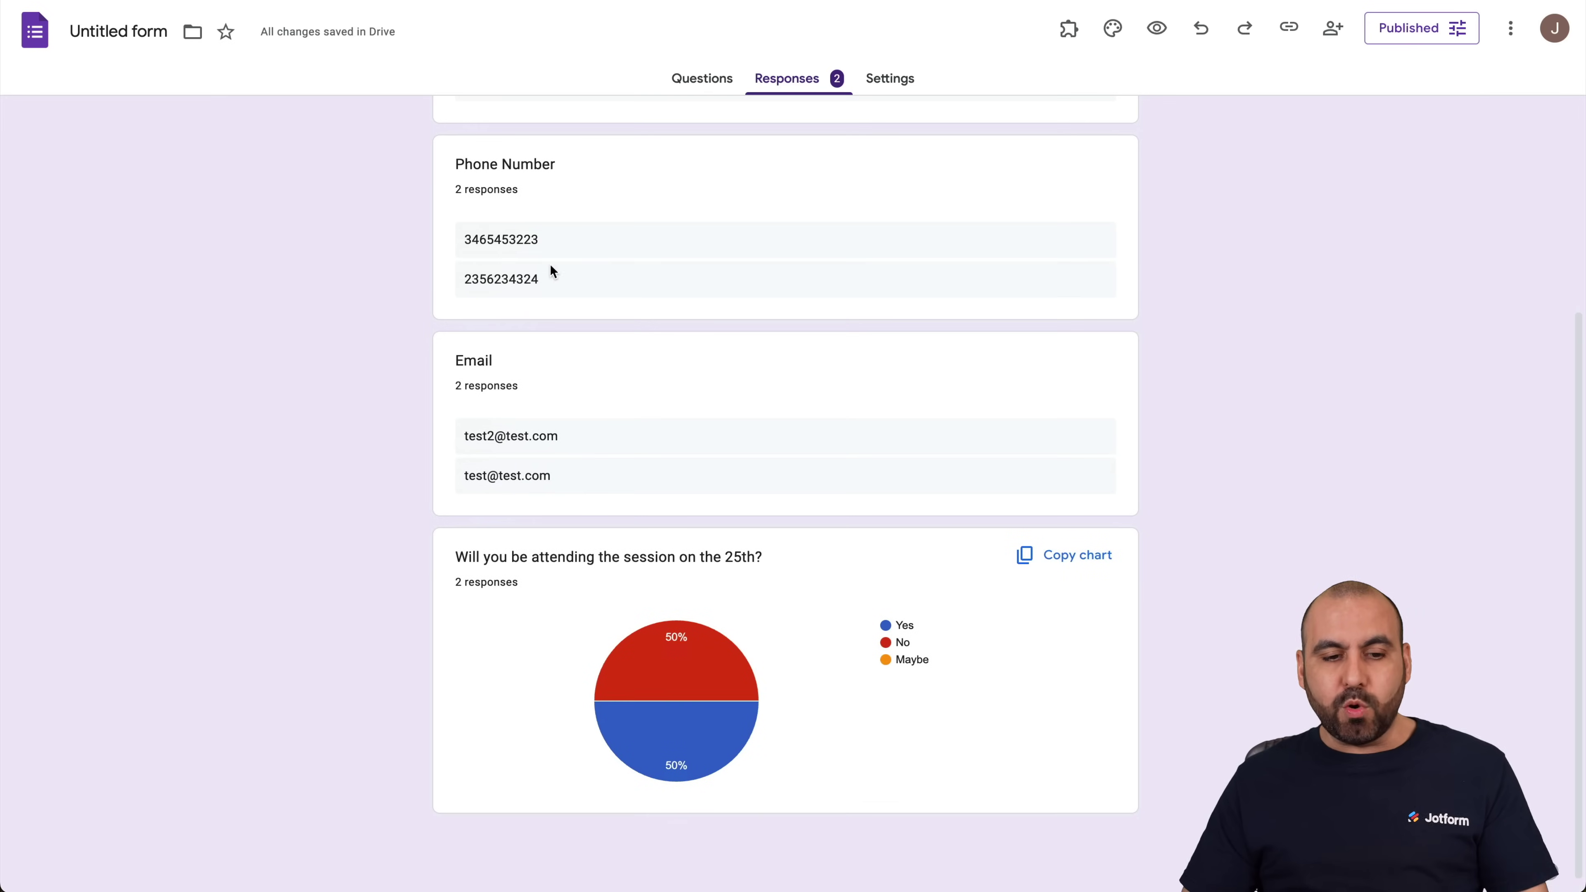
mouse_move(716, 680)
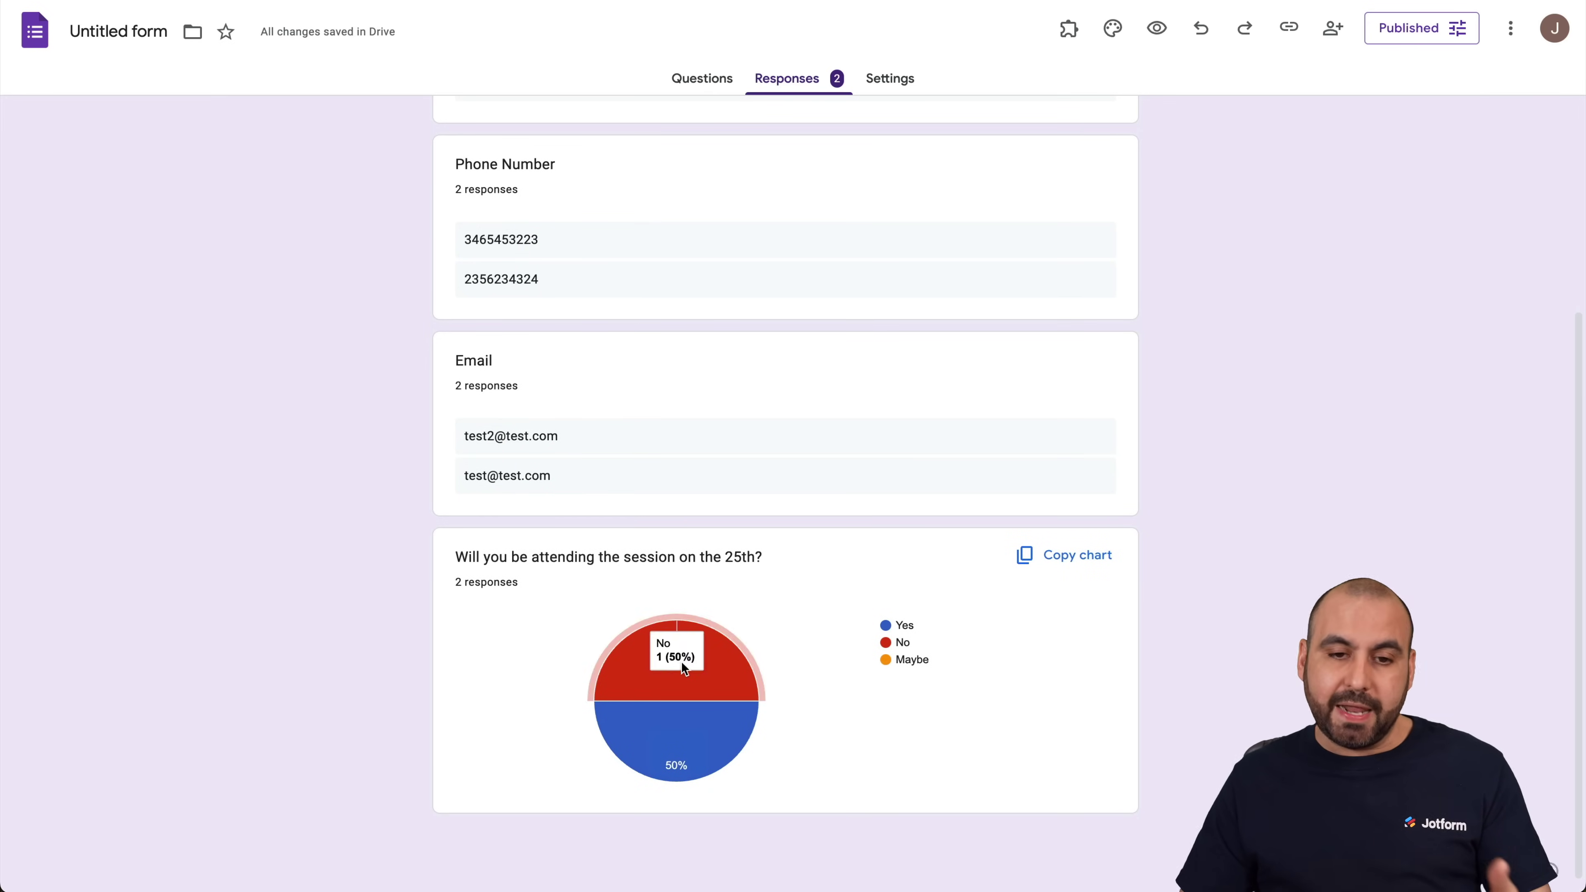
scroll(893, 636, "up", 1)
scroll(891, 630, "up", 5)
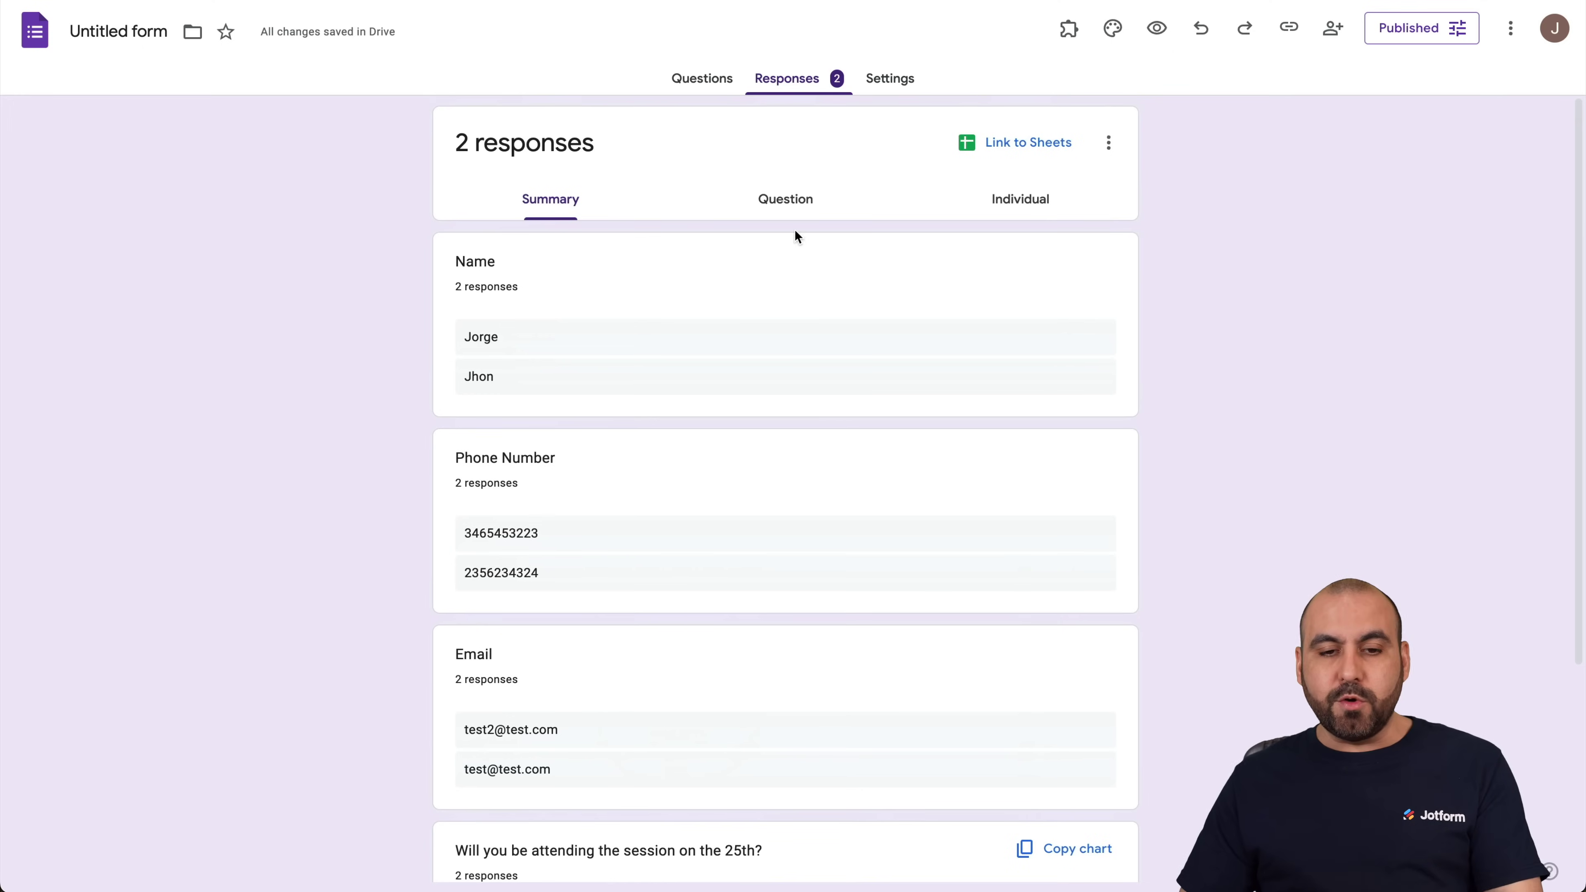
Step: Review the responses grouped by question and look through each individual submission
left_click(789, 207)
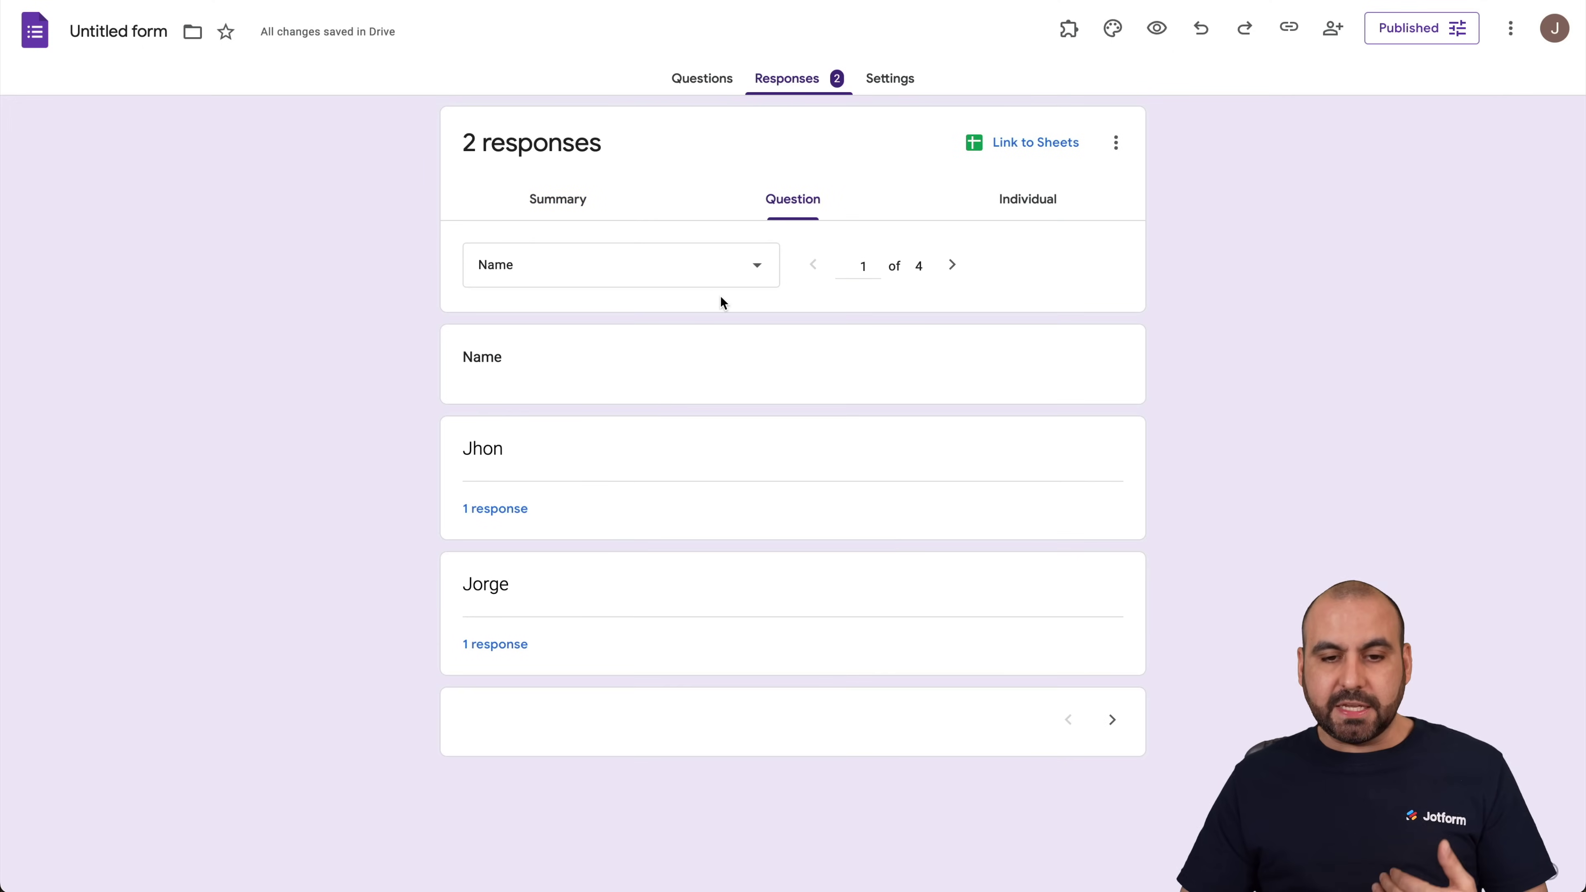
left_click(1016, 200)
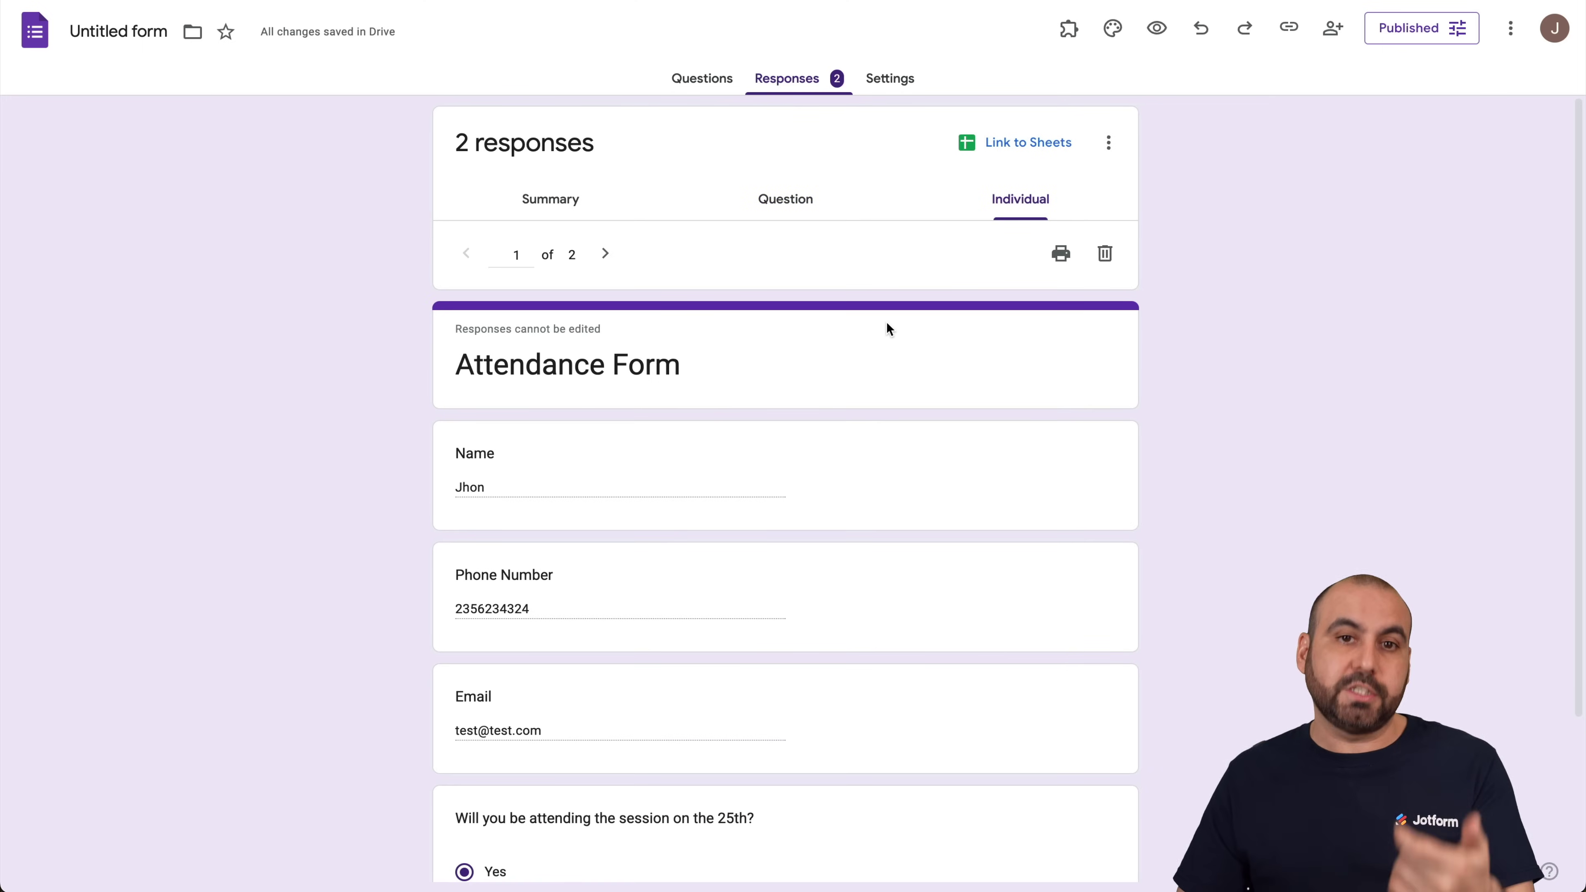
scroll(518, 399, "down", 2)
scroll(536, 461, "up", 2)
left_click(609, 261)
scroll(652, 466, "down", 3)
scroll(652, 466, "up", 3)
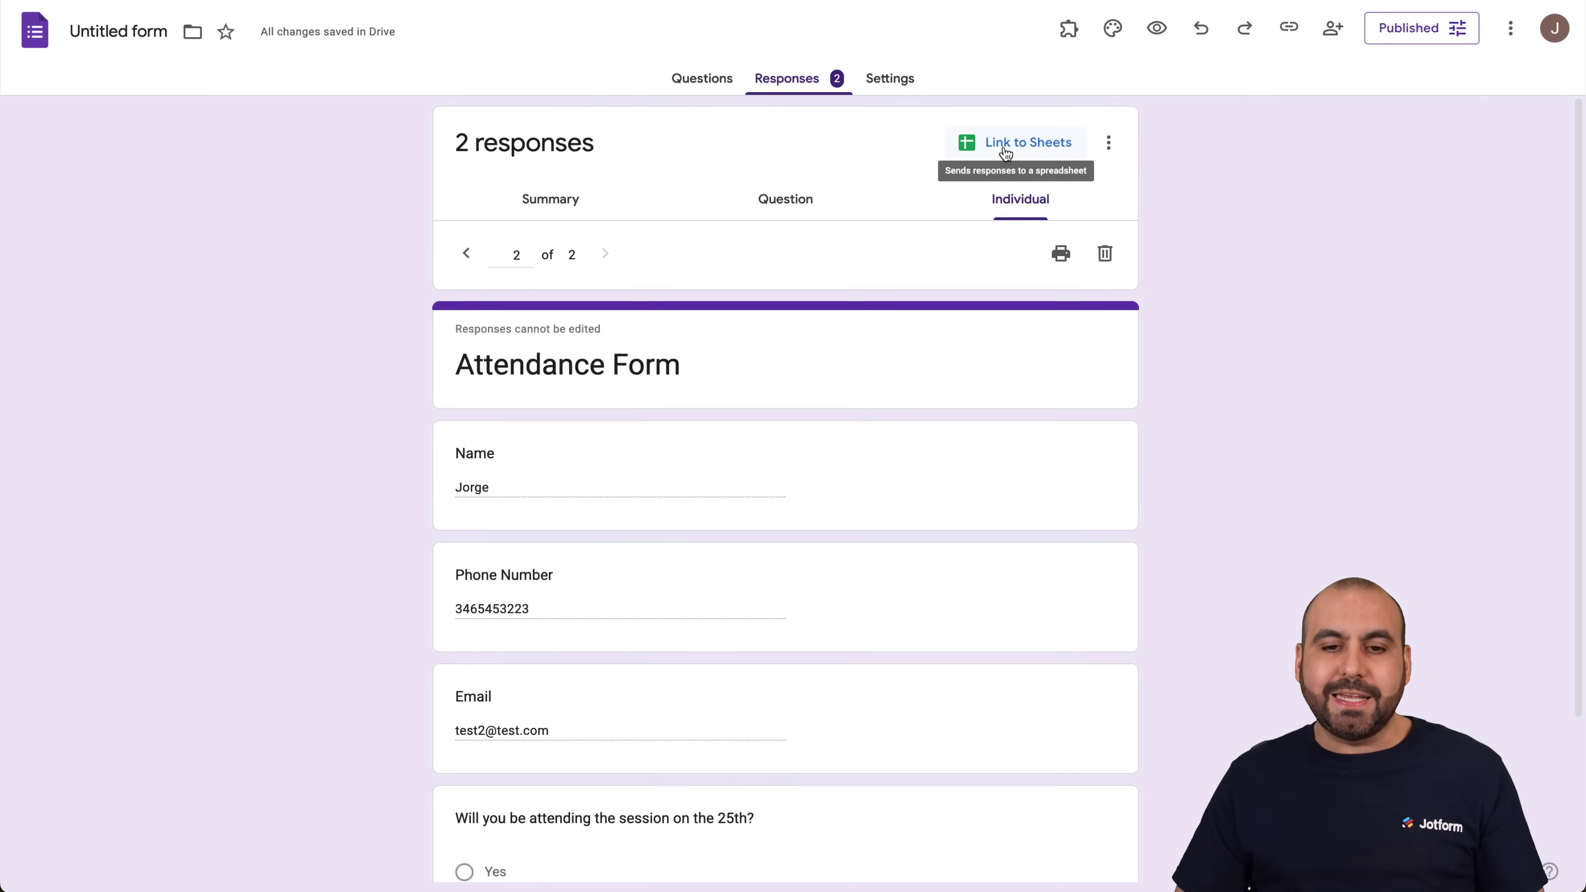
Step: Link the form responses to a new spreadsheet named Untitled form (Responses)
left_click(1030, 145)
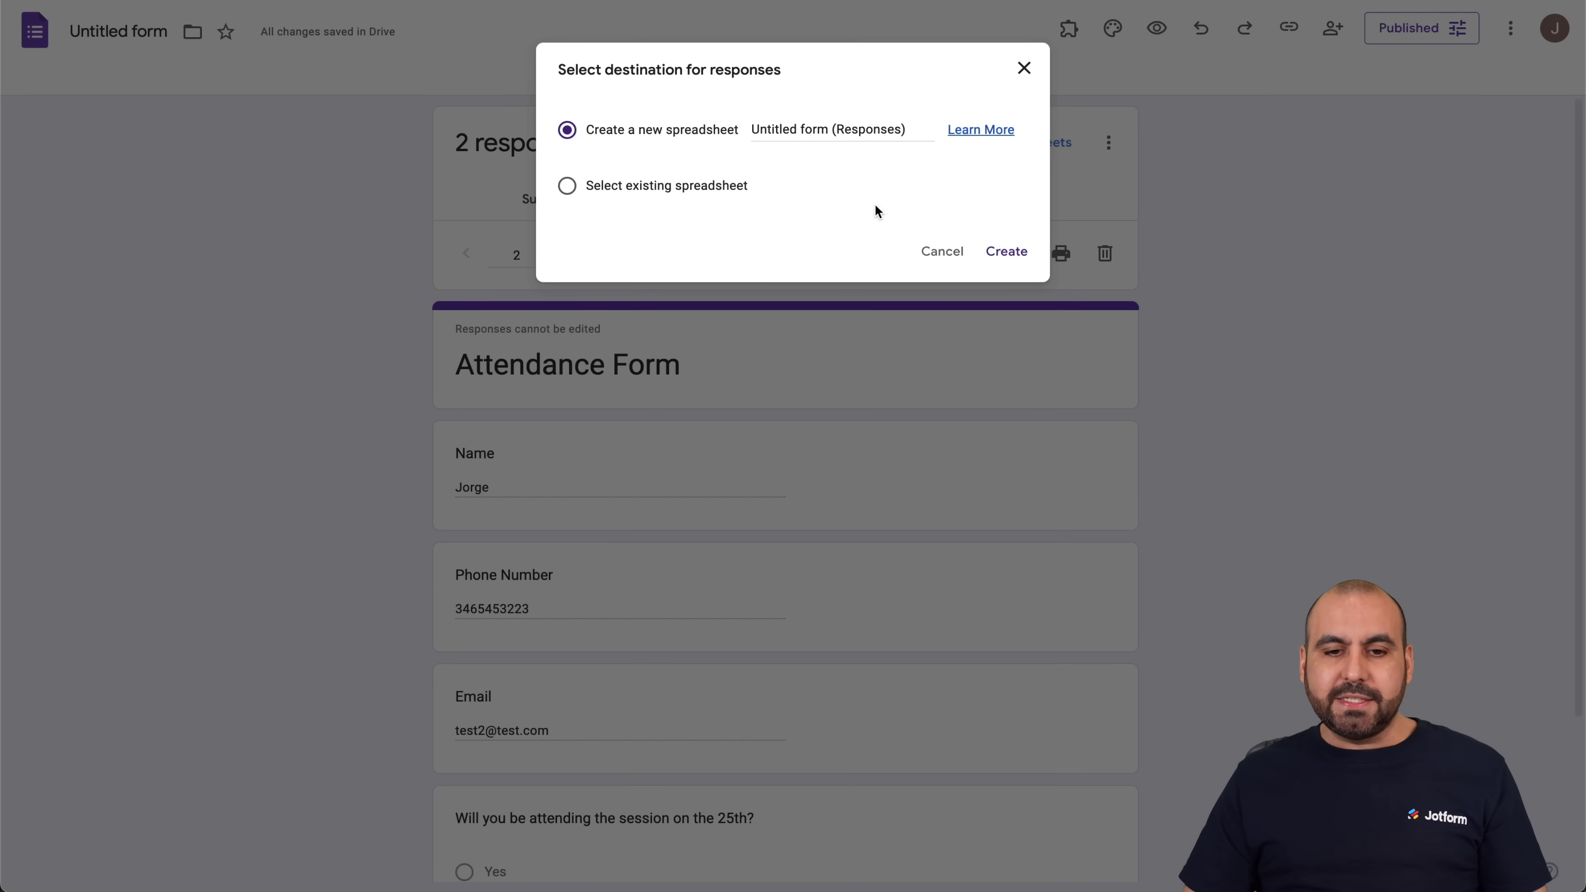
left_click(1006, 254)
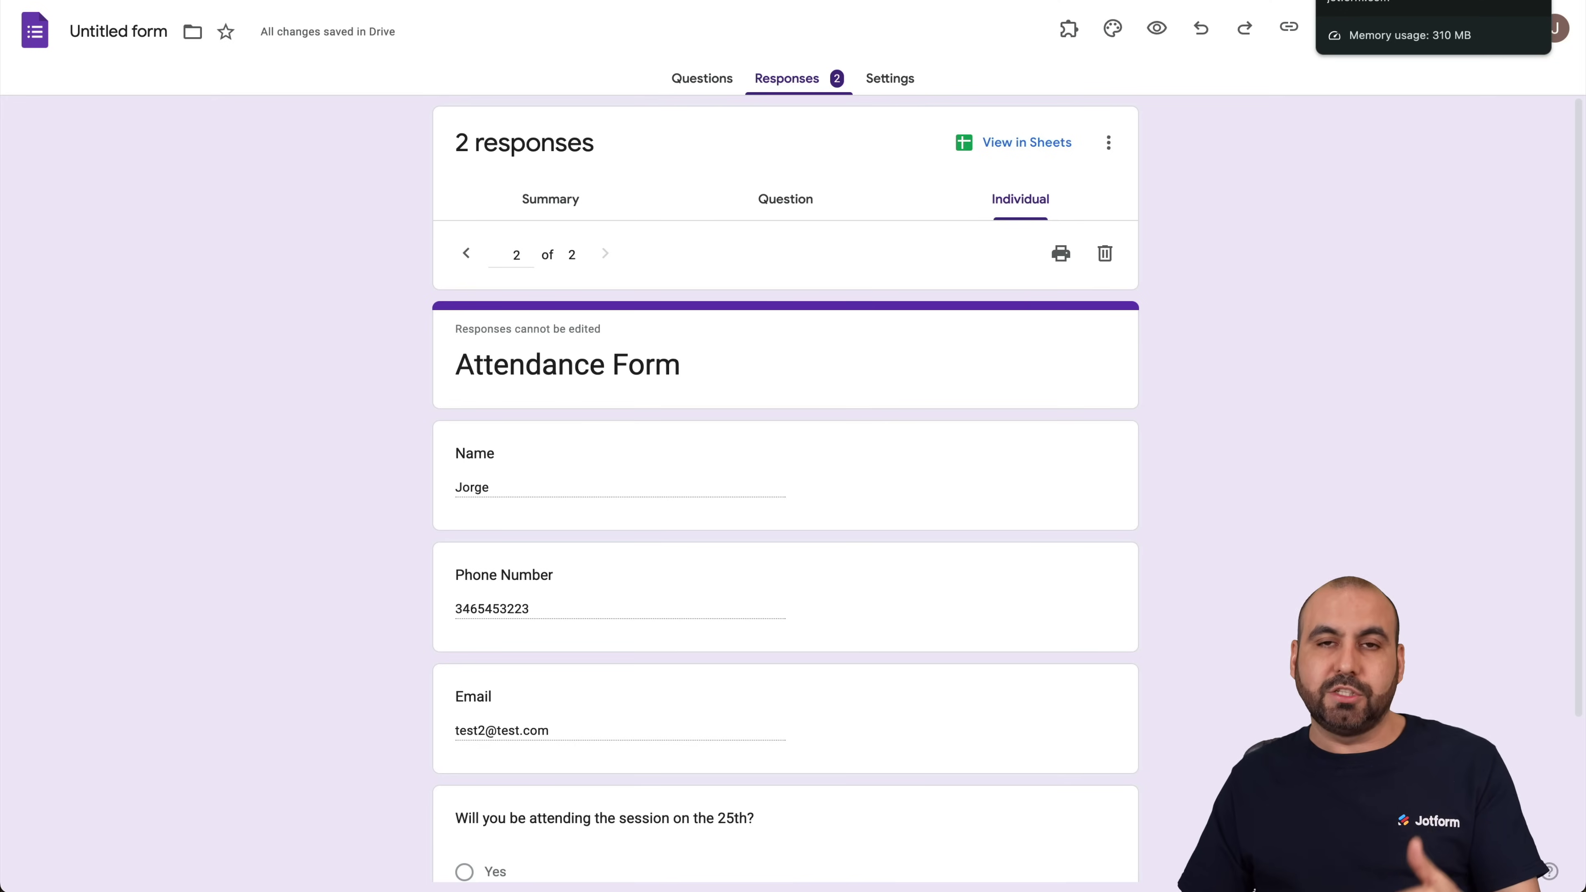
Step: Switch to Jotform and search its form templates for "attendance"
left_click(1374, 3)
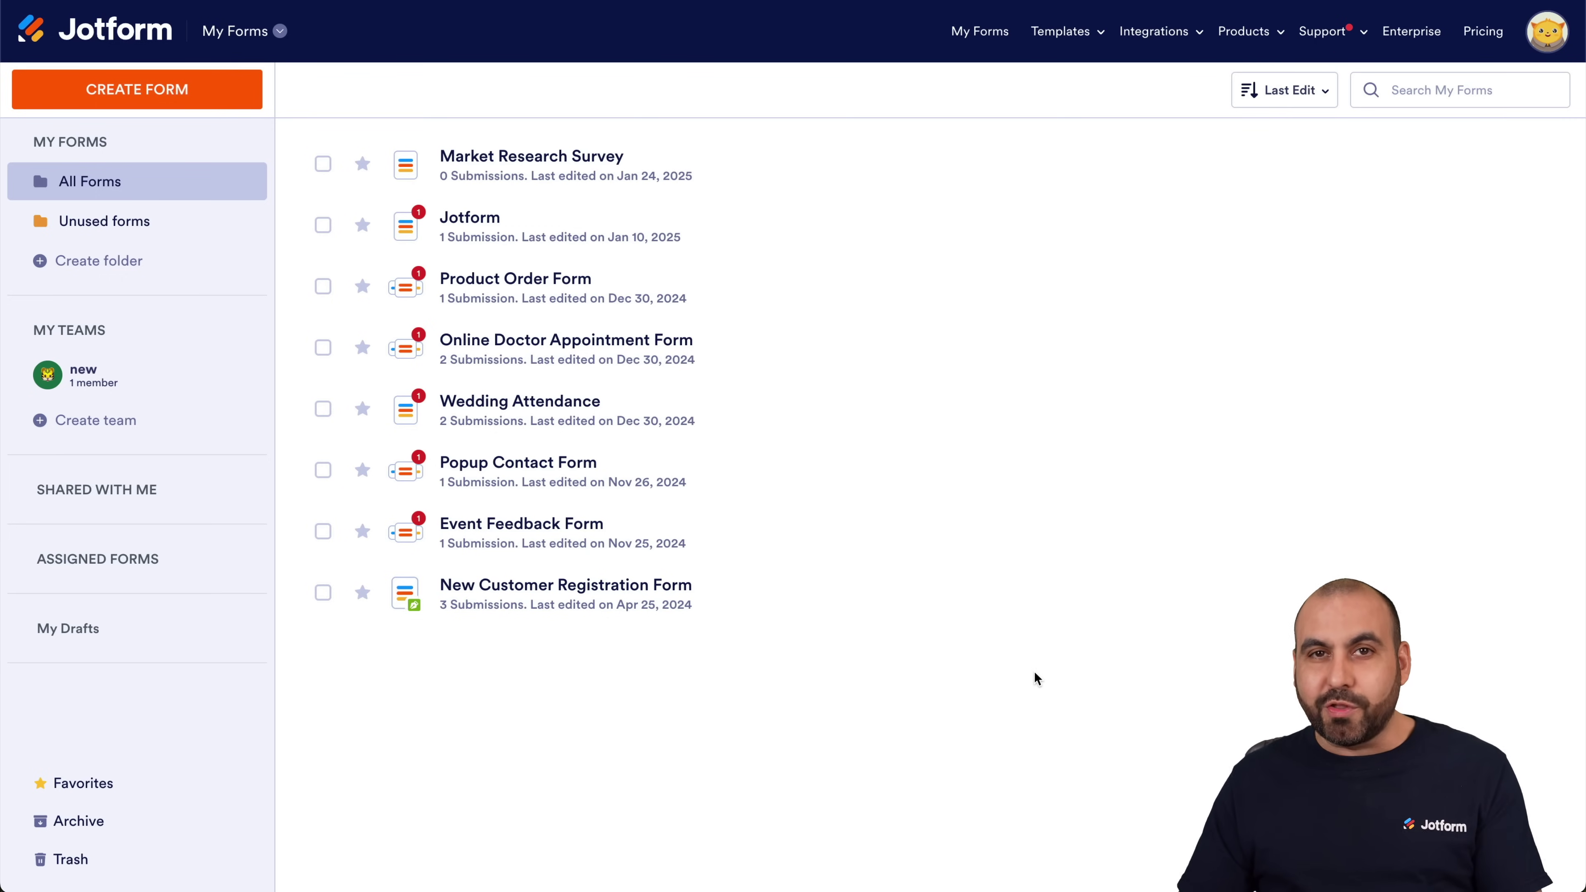
mouse_move(1061, 31)
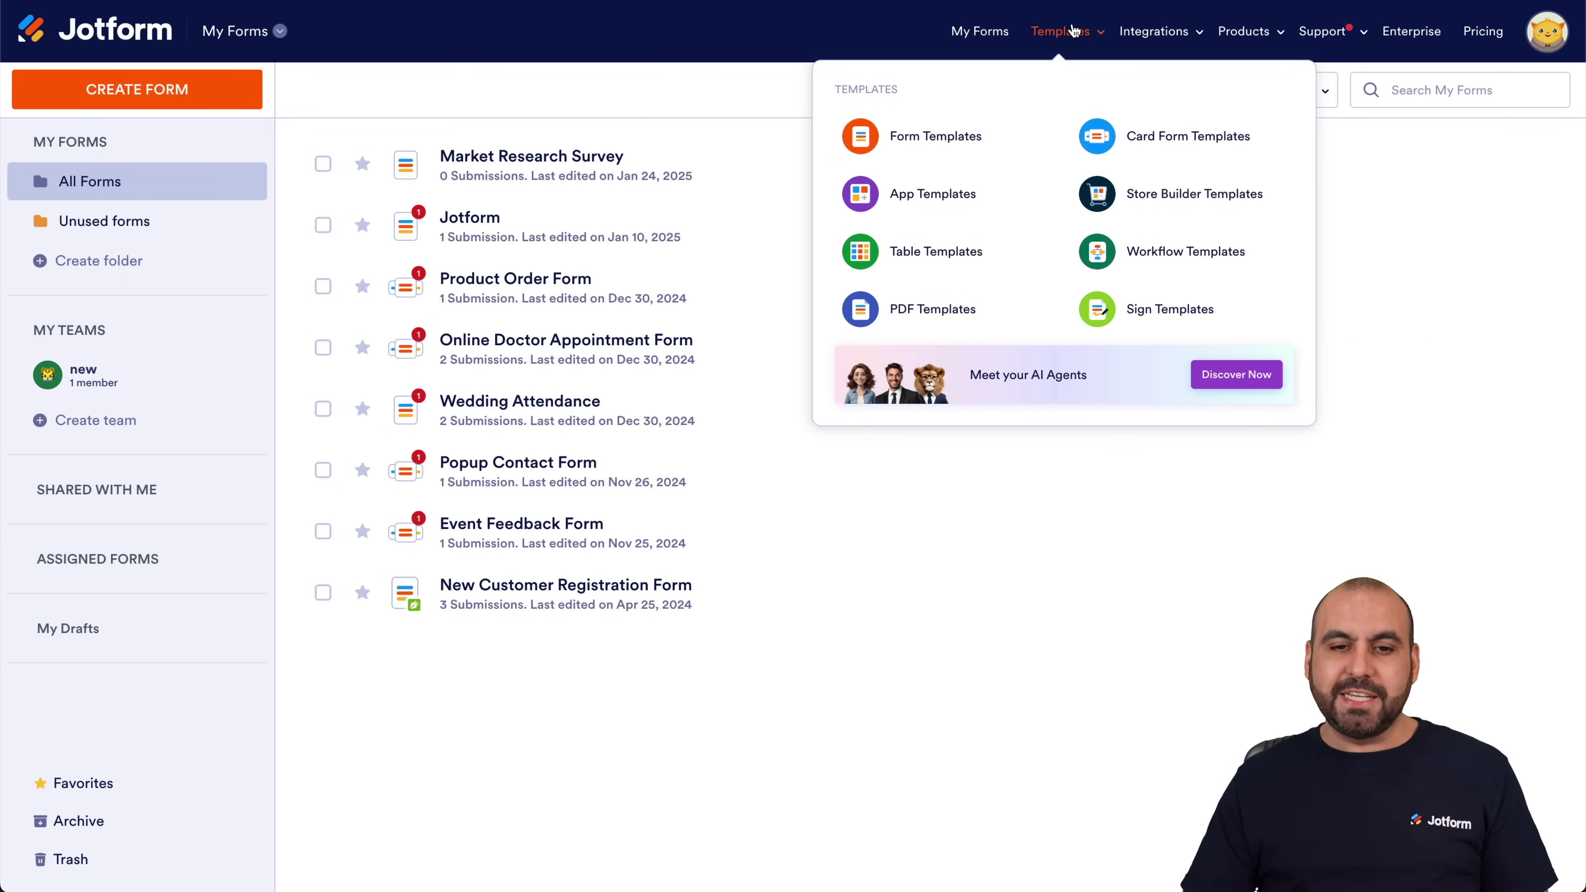
left_click(951, 143)
left_click(644, 250)
type("https://forms.gle/ThDQRL5TaDLxoEP16")
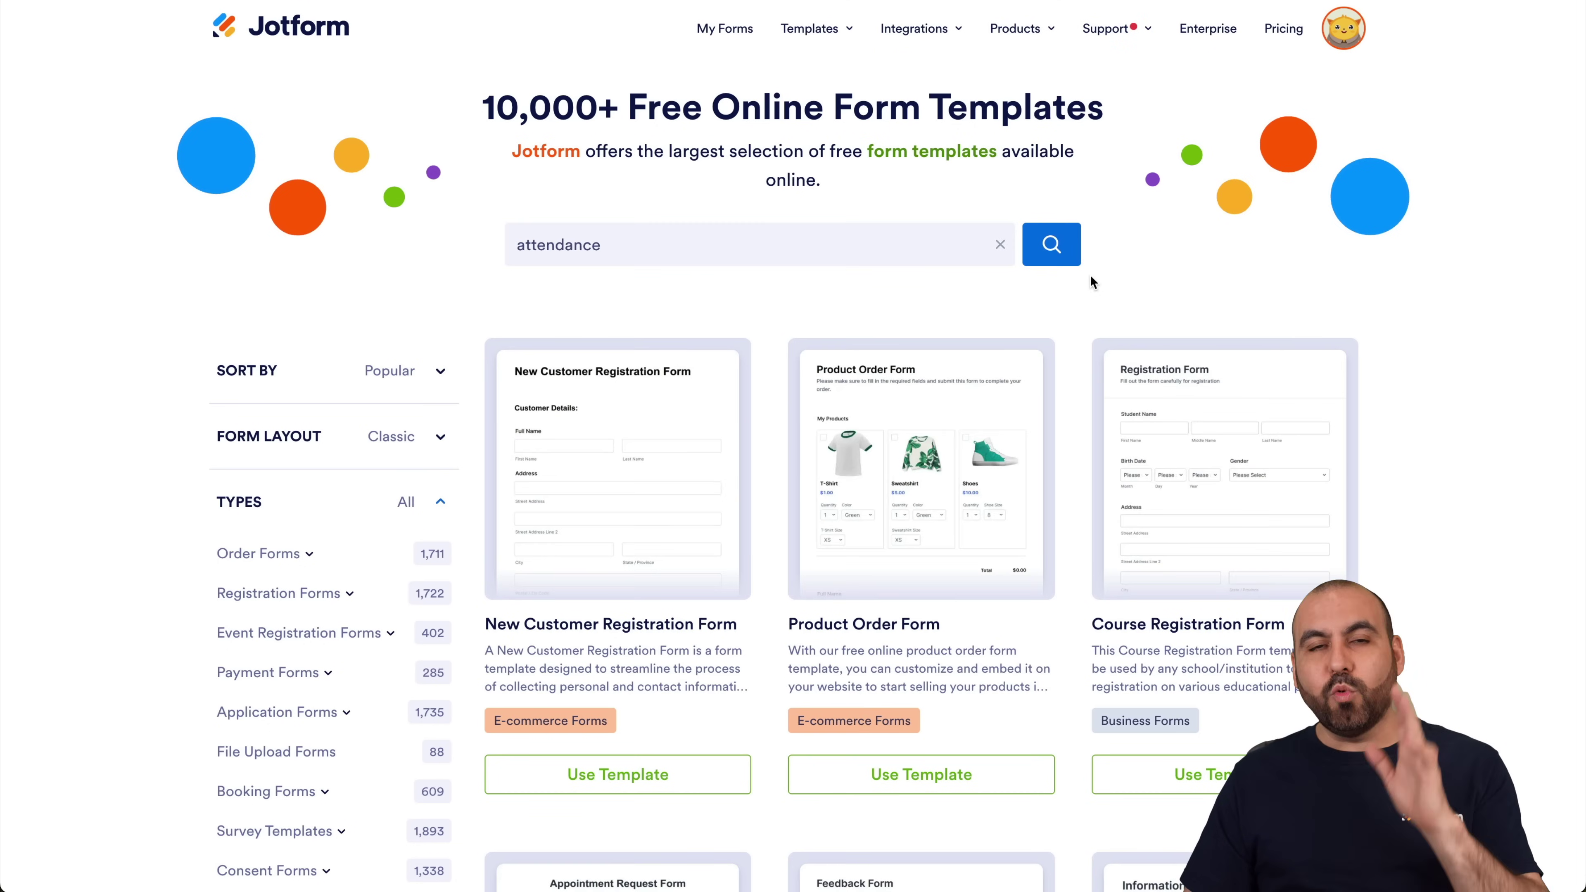
key("Return")
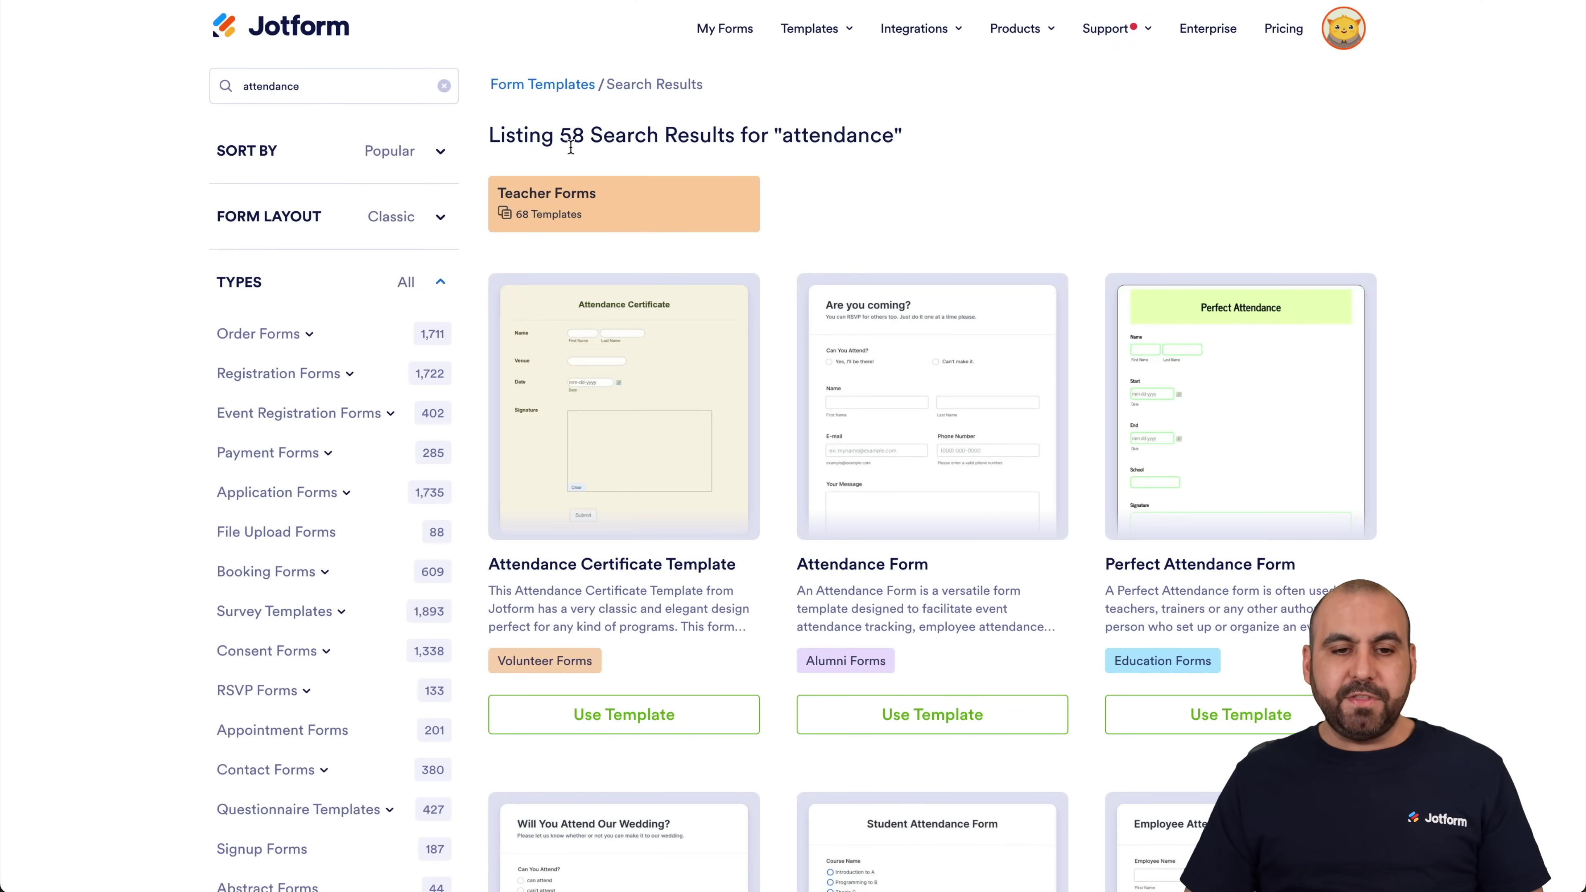
Step: Preview the Attendance Form template, try out its attendance, name and e-mail fields, and close the preview
scroll(853, 193, "down", 1)
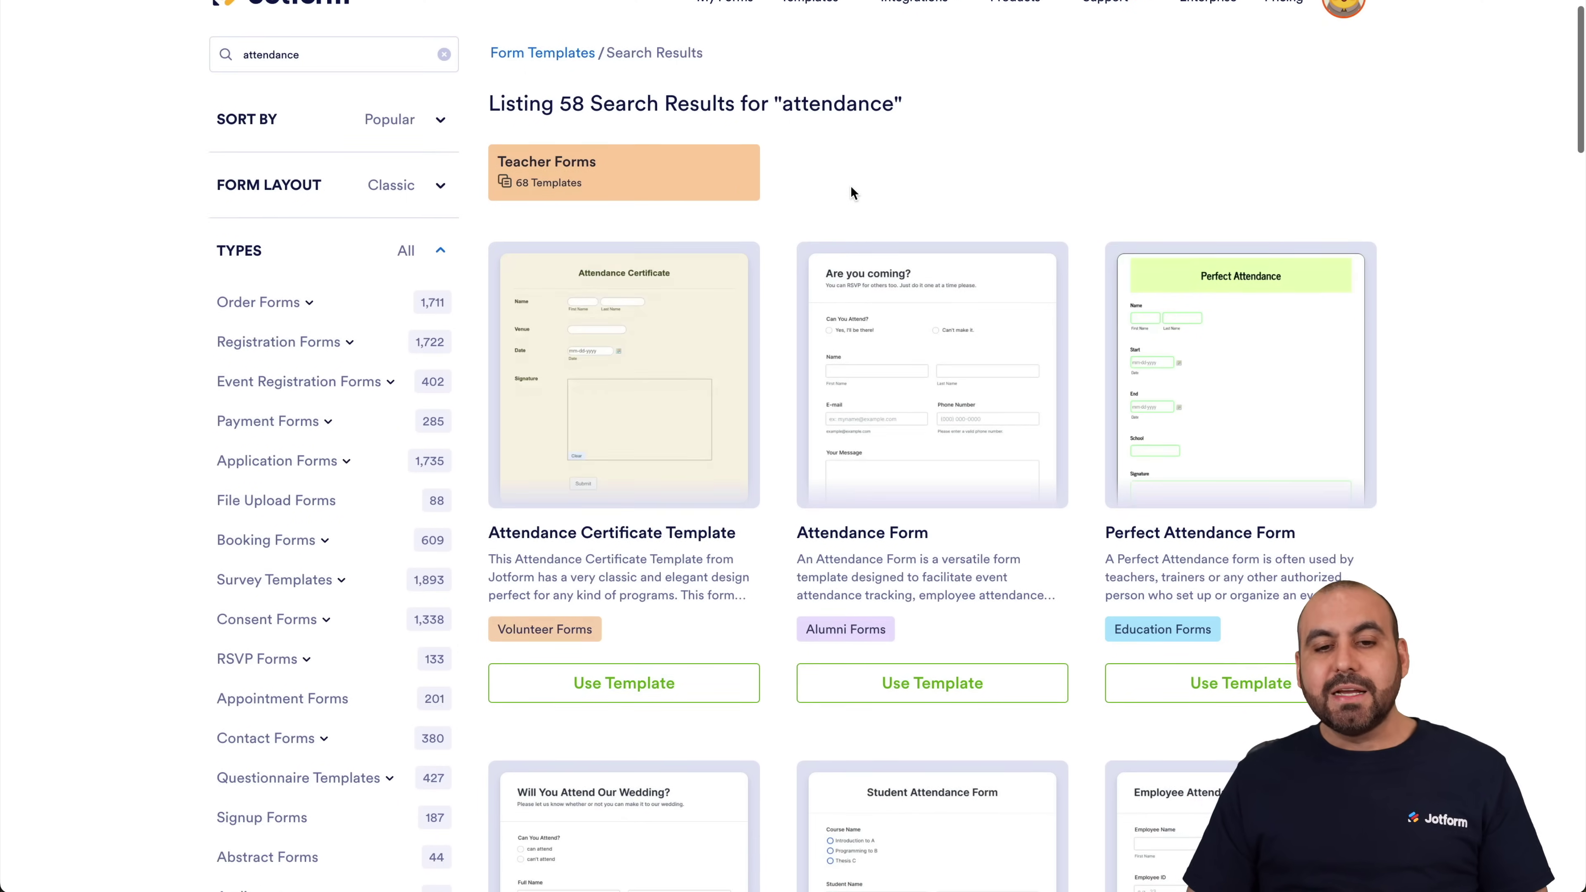
mouse_move(924, 323)
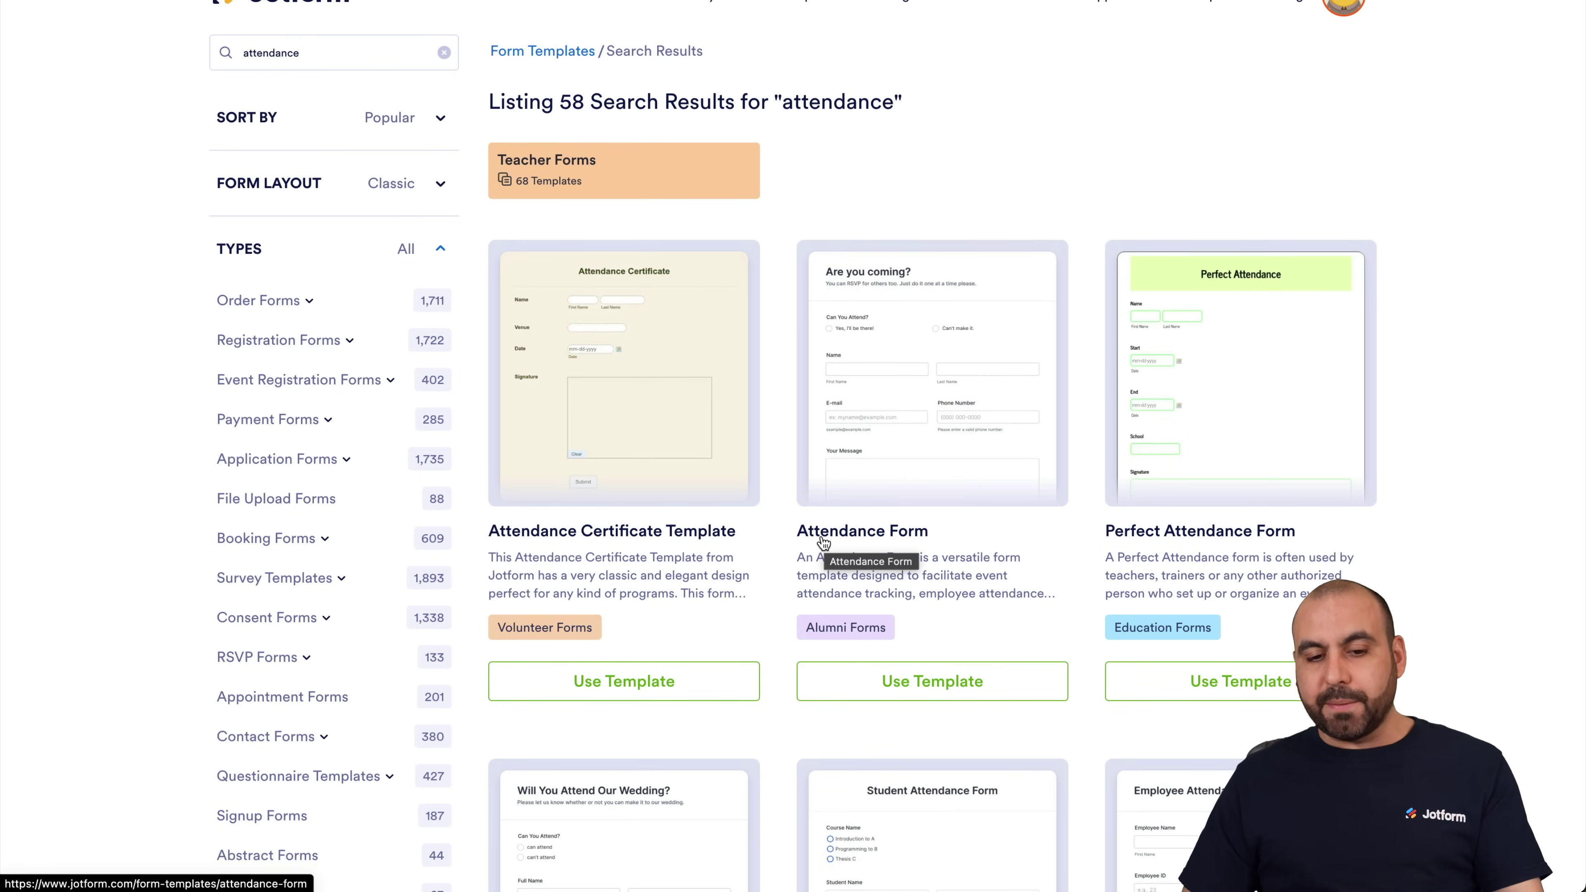
left_click(932, 379)
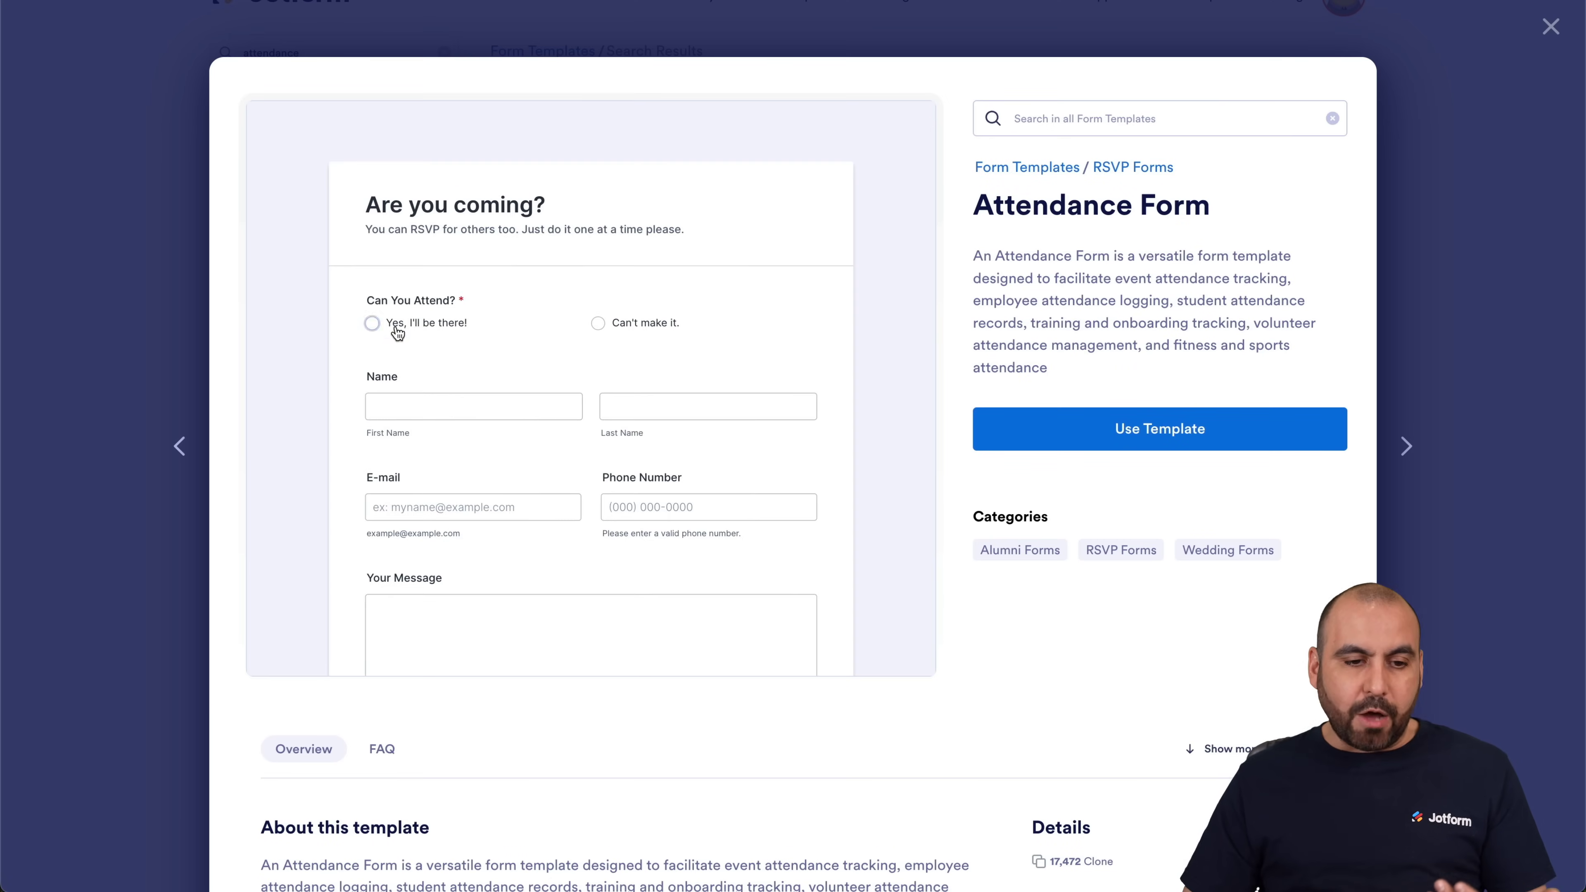
left_click(398, 333)
left_click(680, 414)
left_click(437, 507)
scroll(464, 513, "down", 3)
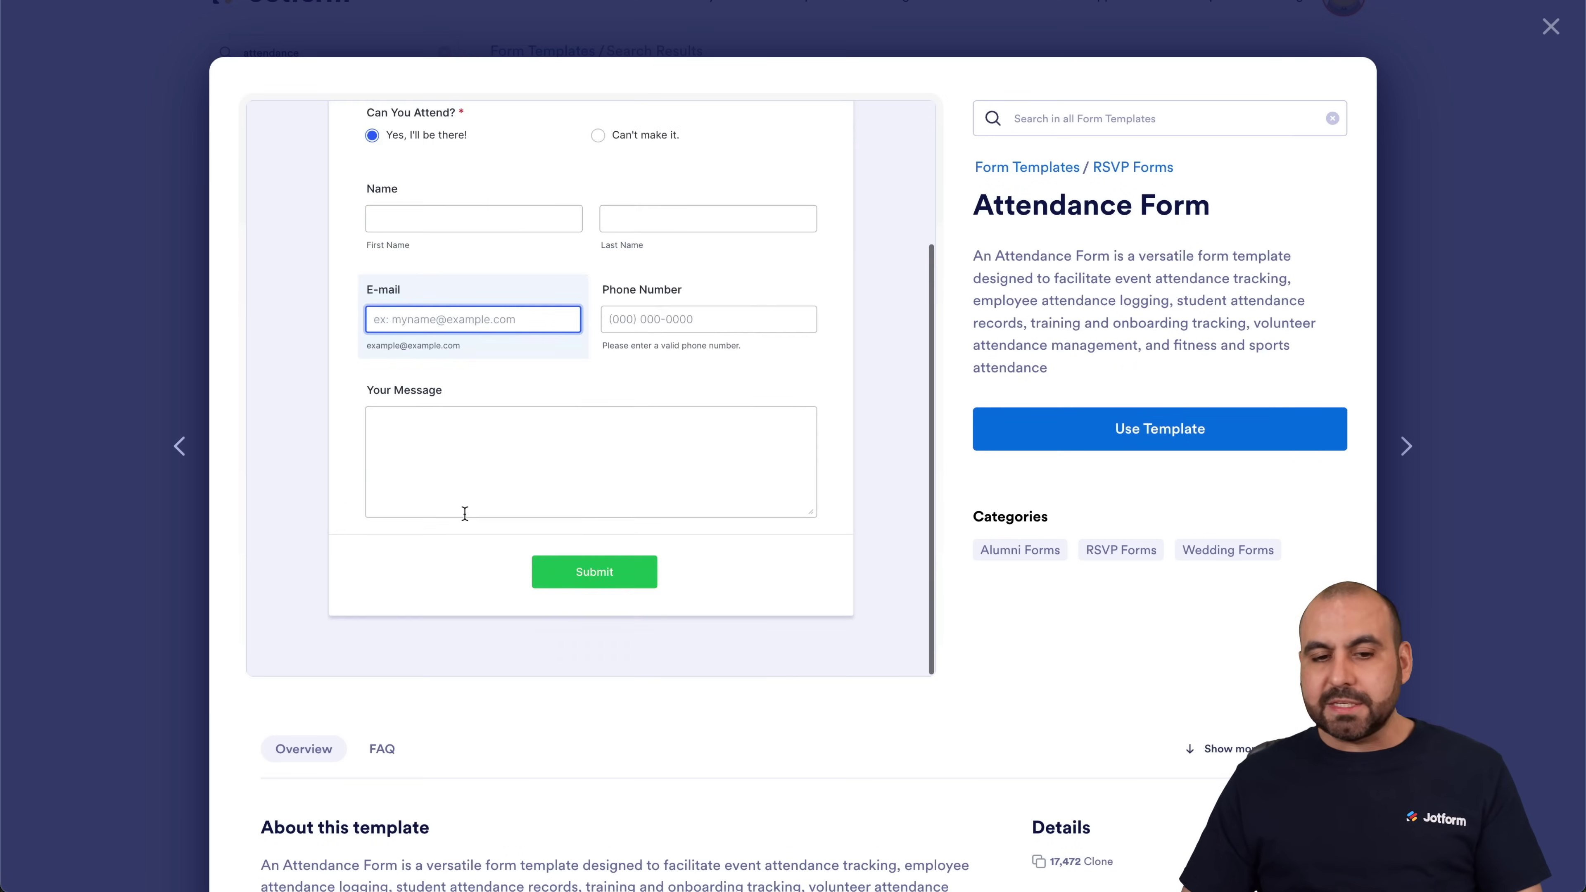
scroll(465, 513, "up", 3)
left_click(1551, 26)
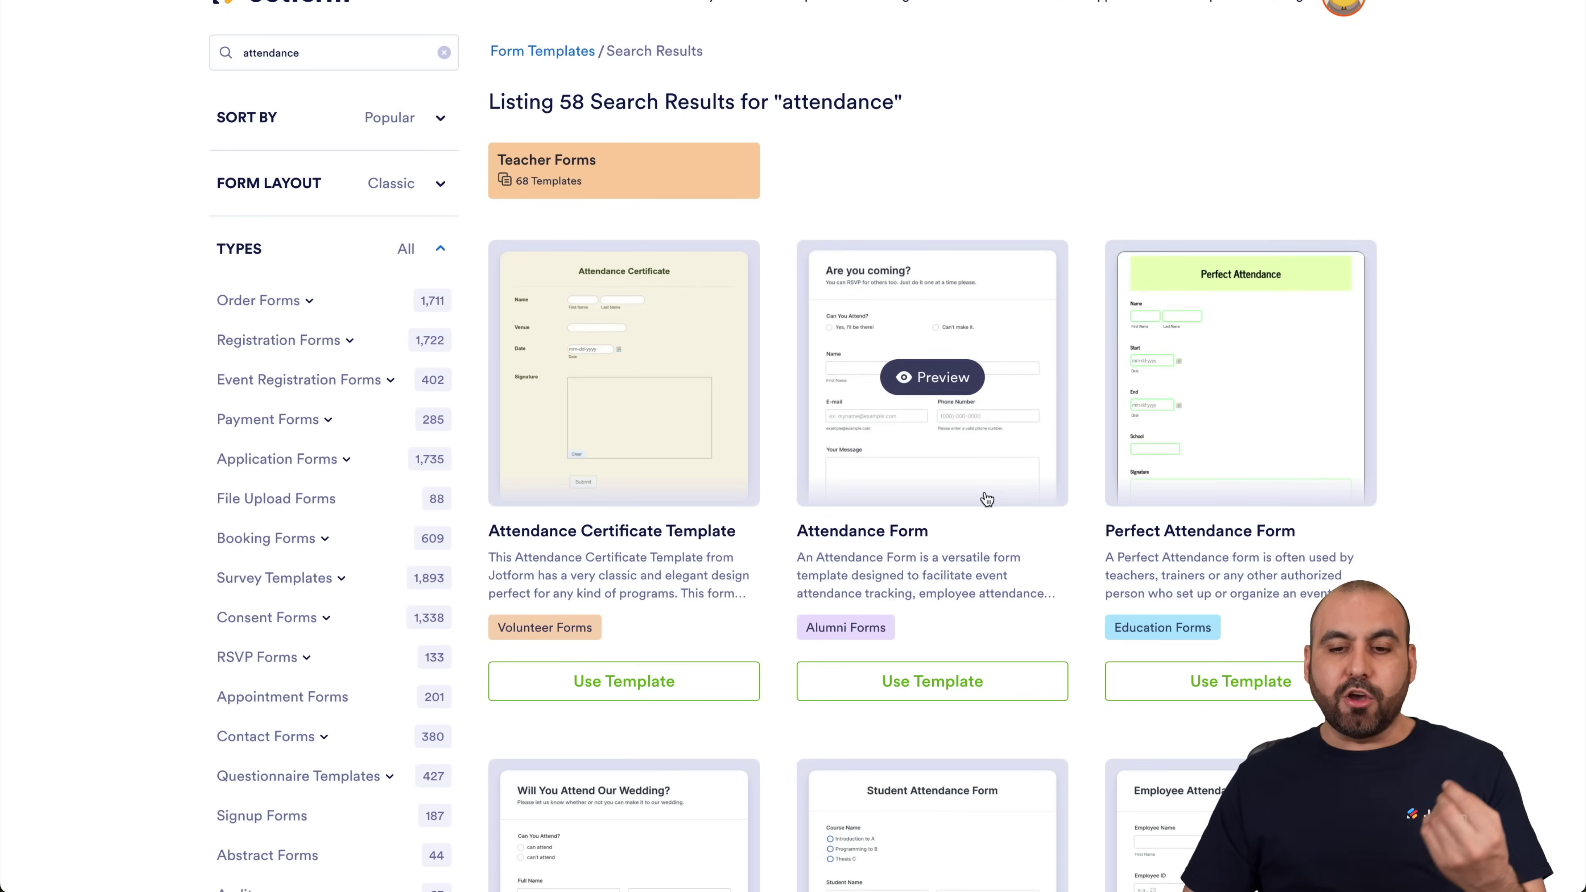
Step: Create a new form from the Attendance Form template in the search results
scroll(1003, 548, "down", 10)
scroll(1003, 548, "down", 10)
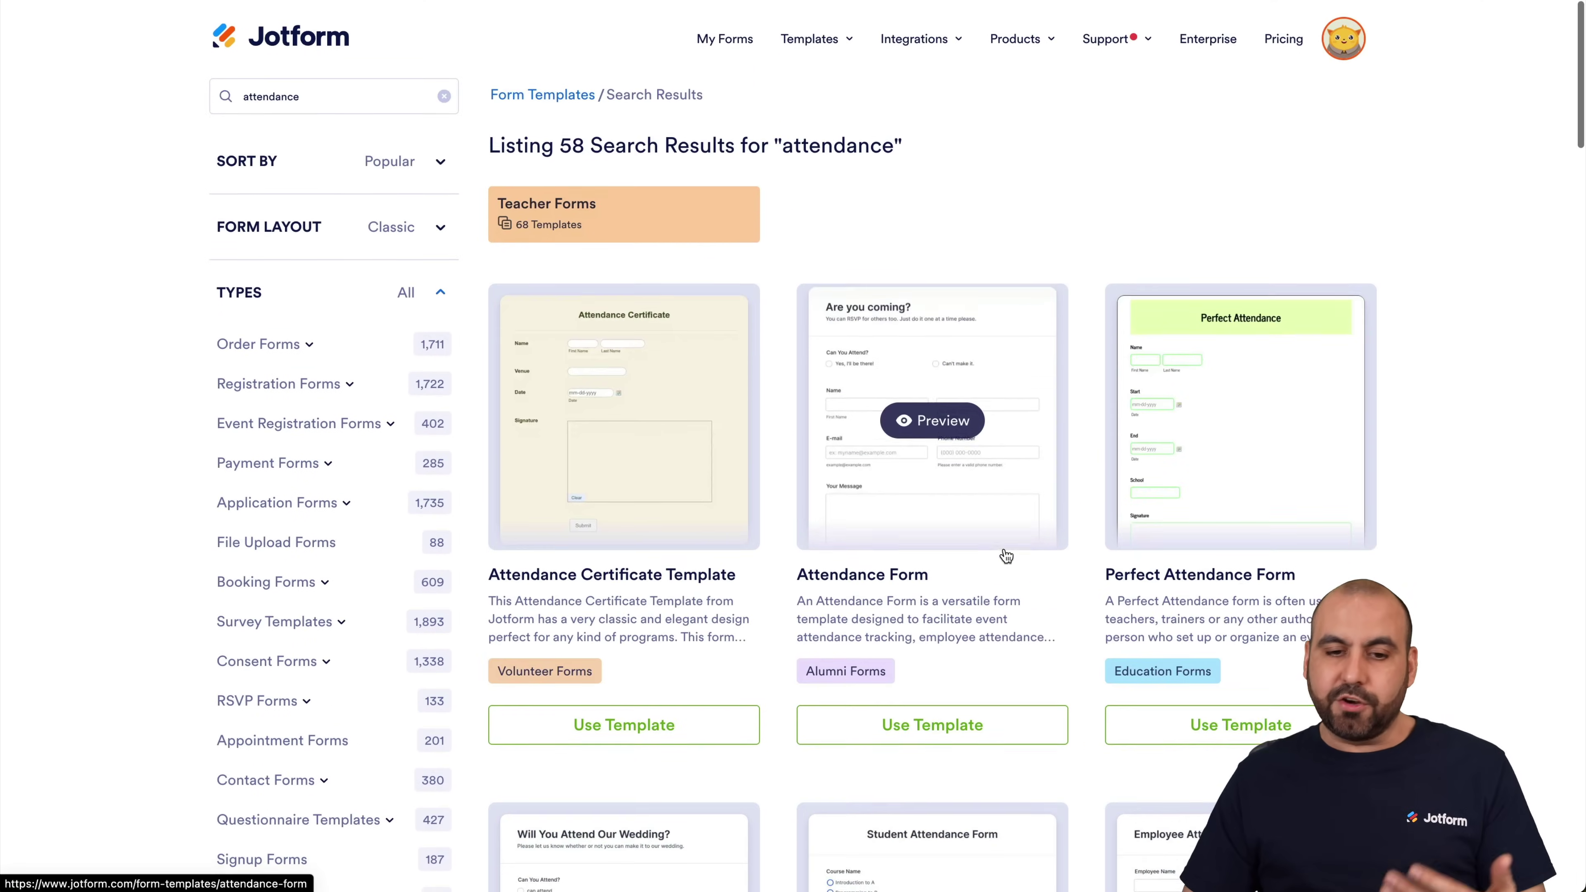
scroll(1004, 556, "down", 1)
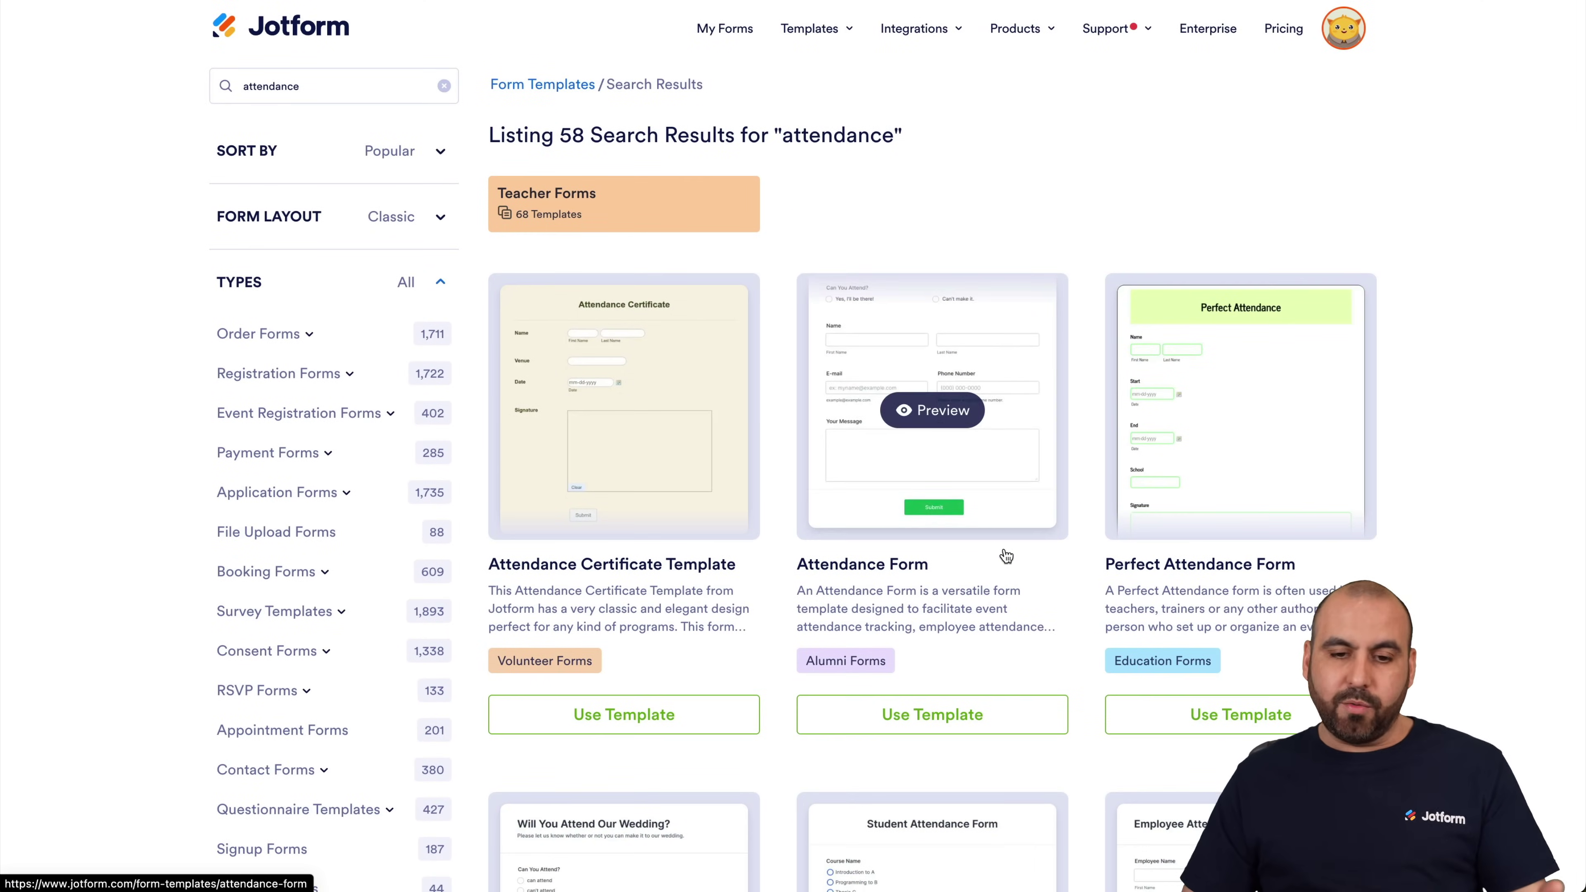
left_click(947, 410)
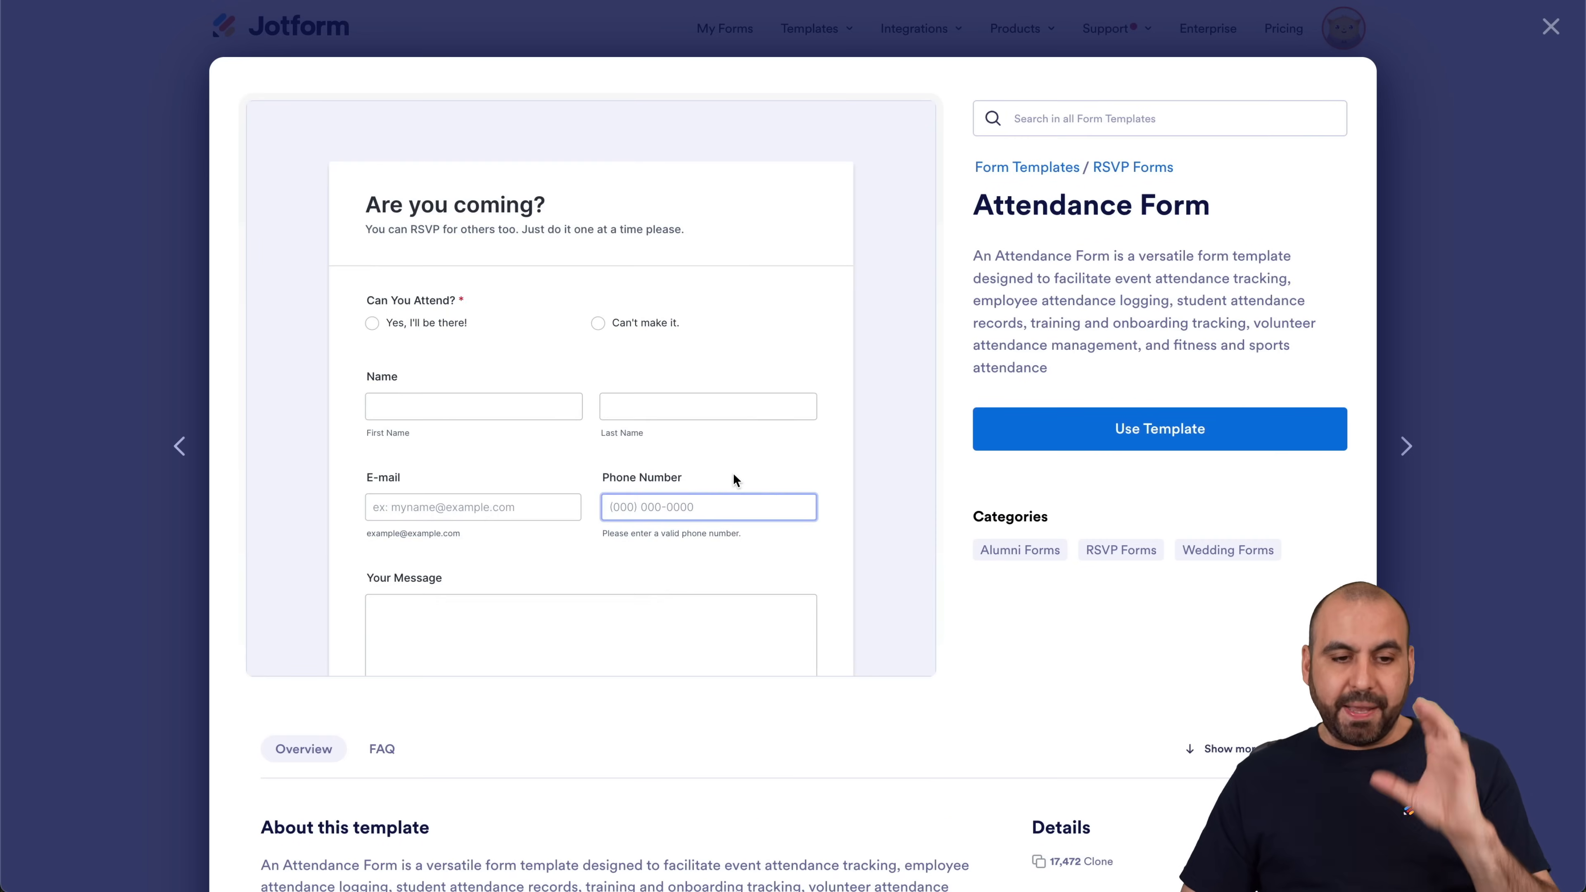
left_click(1120, 432)
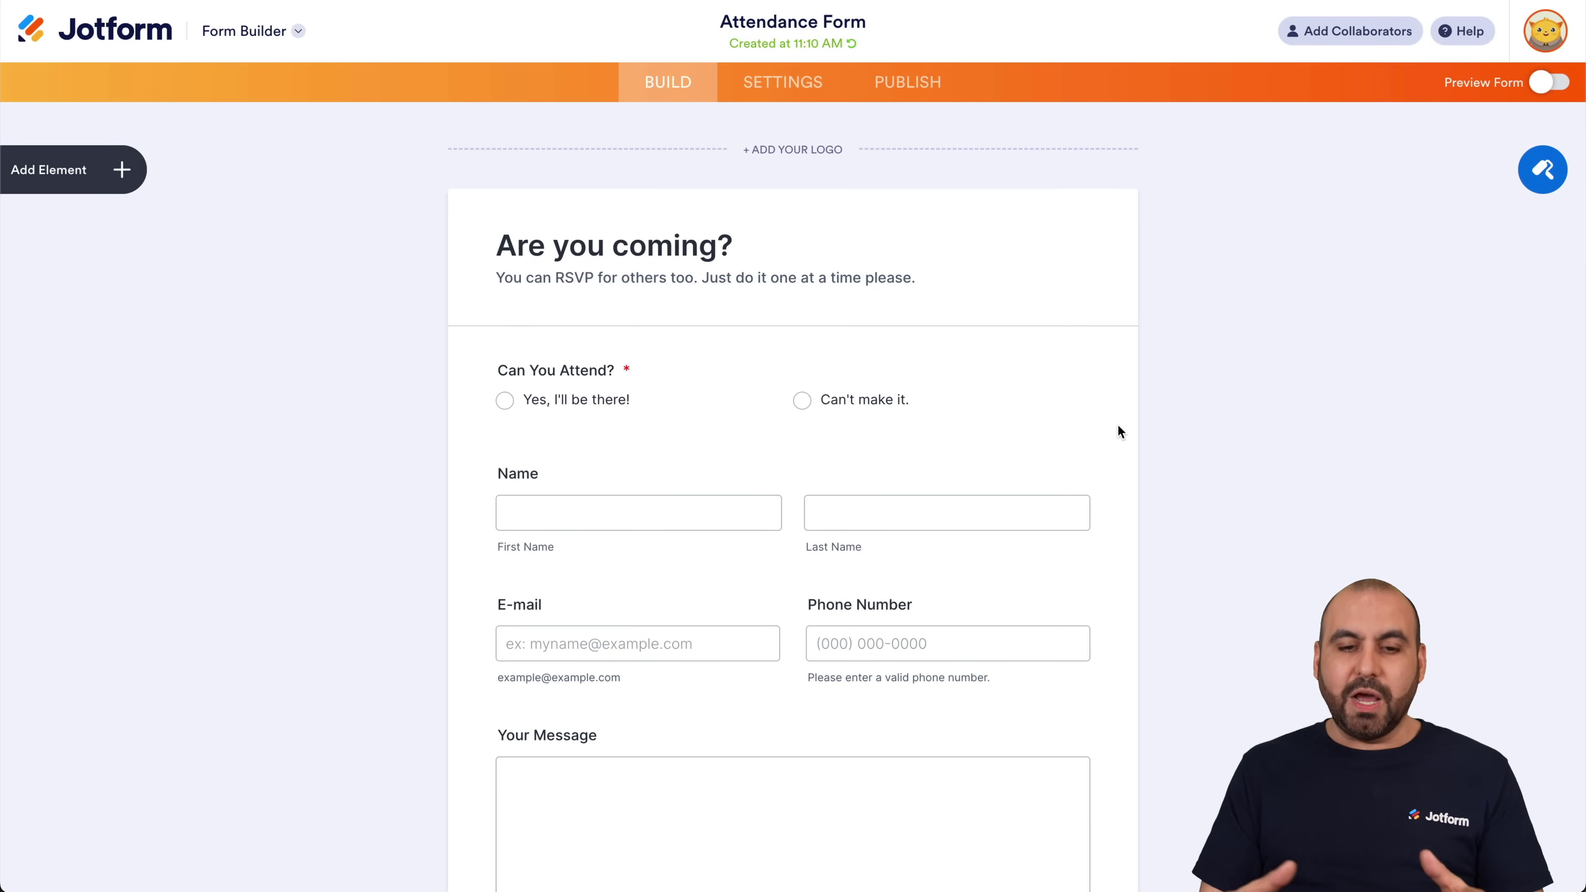
Step: Examine the editable heading, Can You Attend question and Name field of the new form
left_click(893, 400)
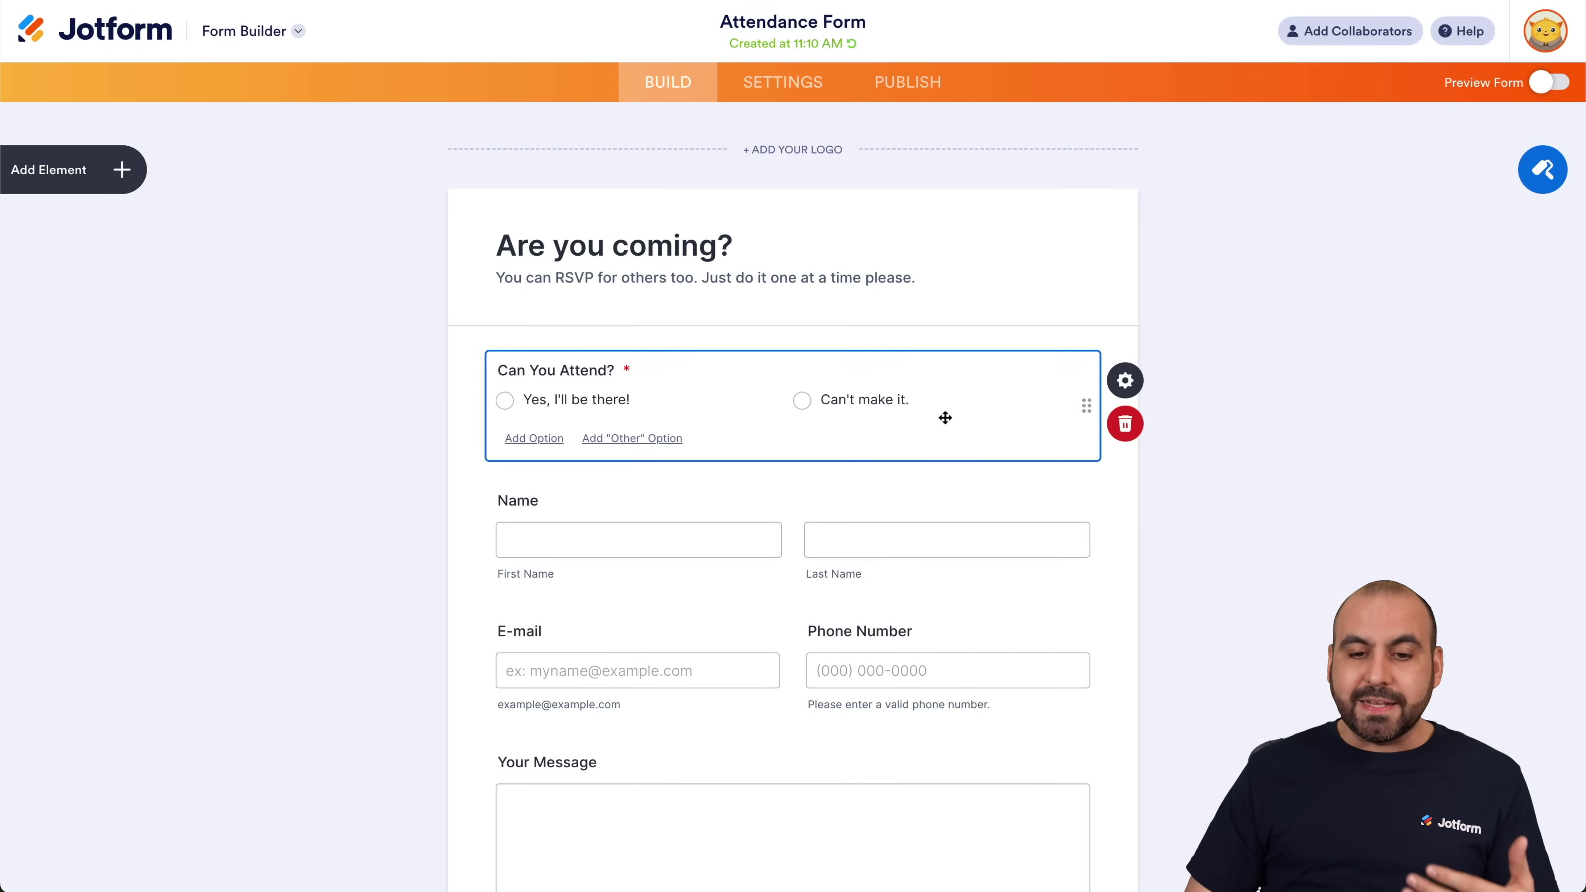
left_click(999, 485)
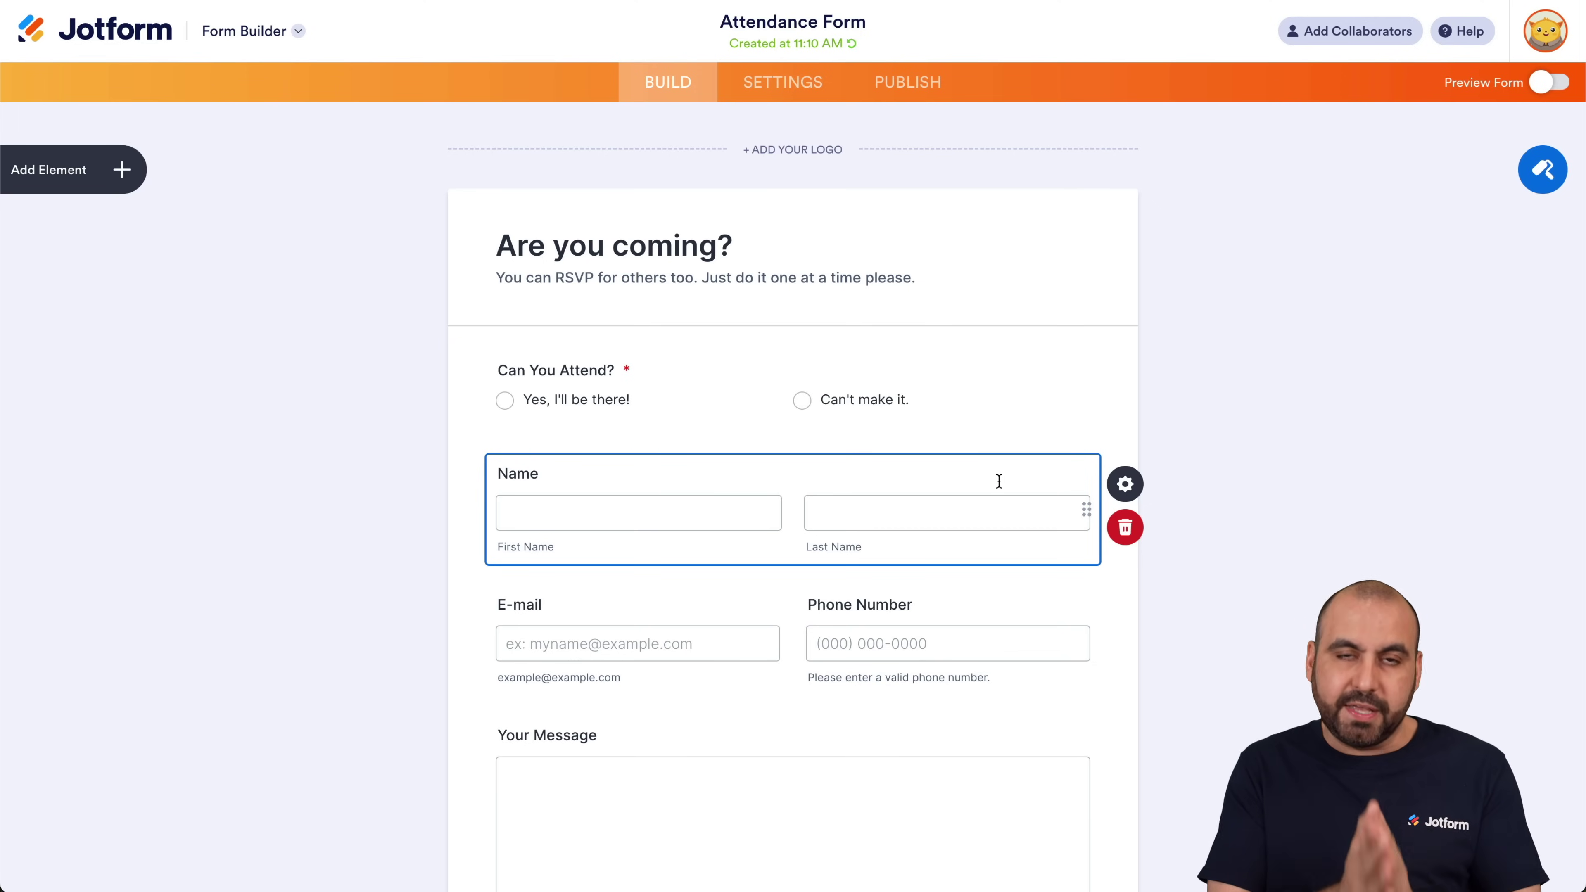
left_click(697, 244)
left_click(578, 369)
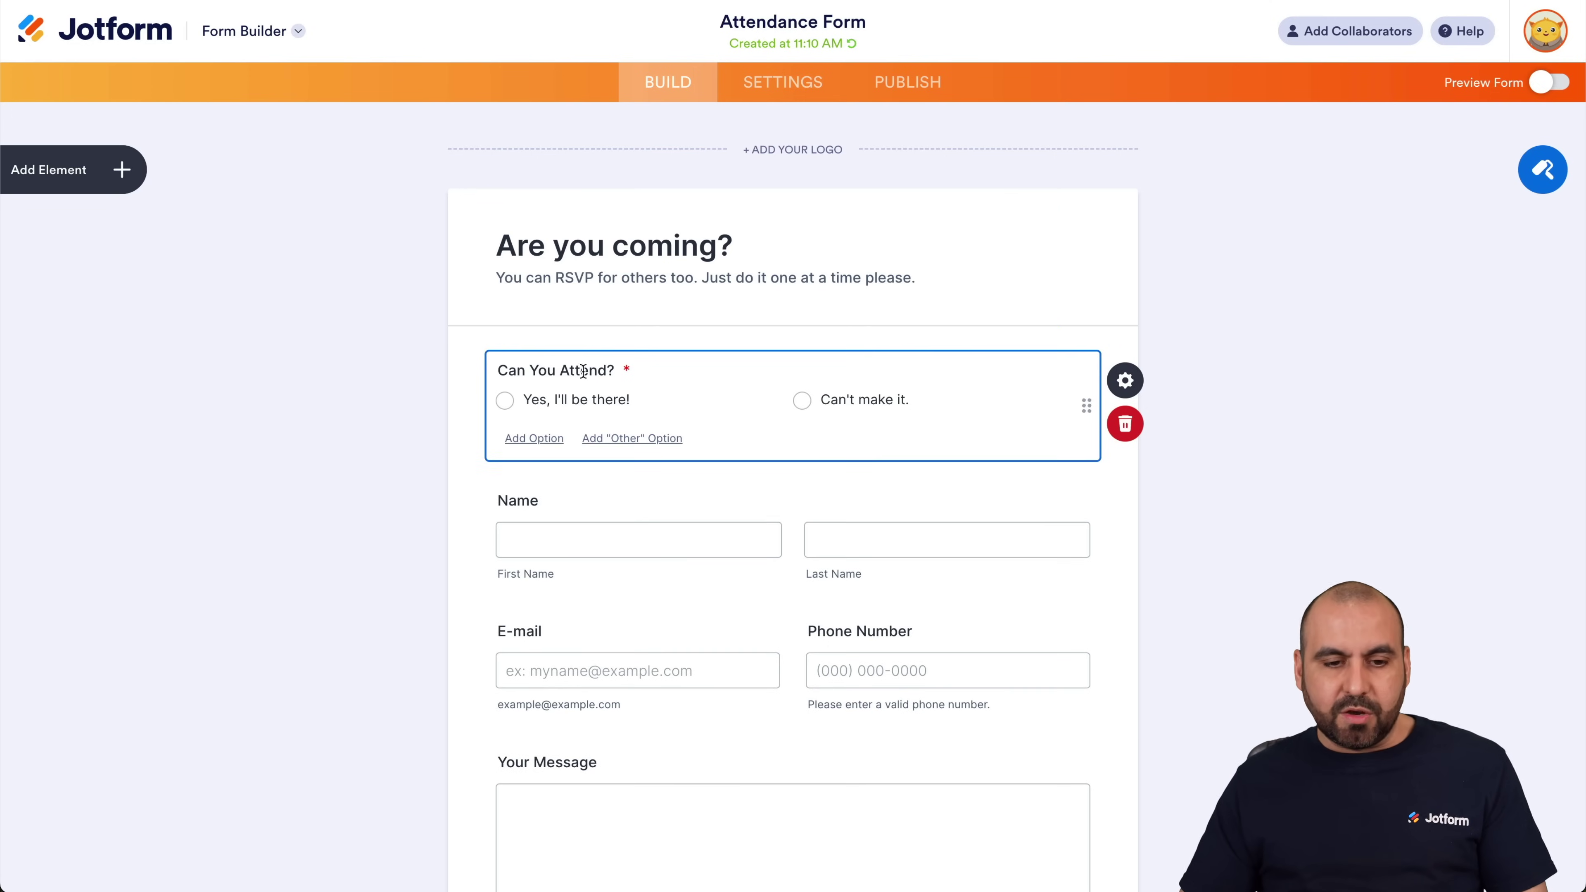
Step: Enable the Middle Name option in the Name field's properties and close them
left_click(1094, 533)
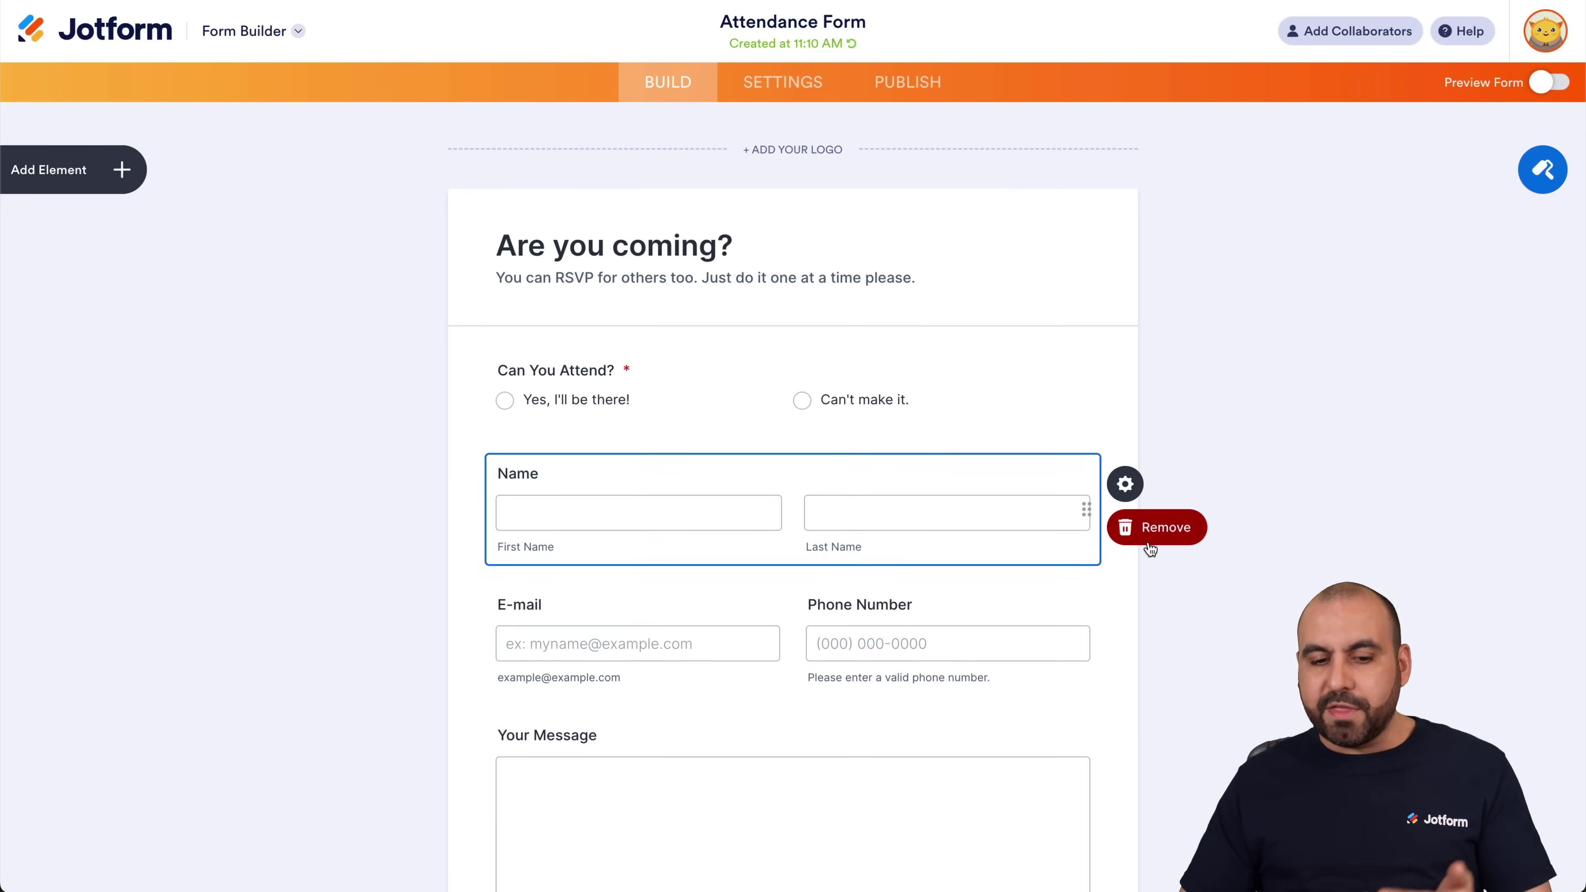
left_click(1128, 486)
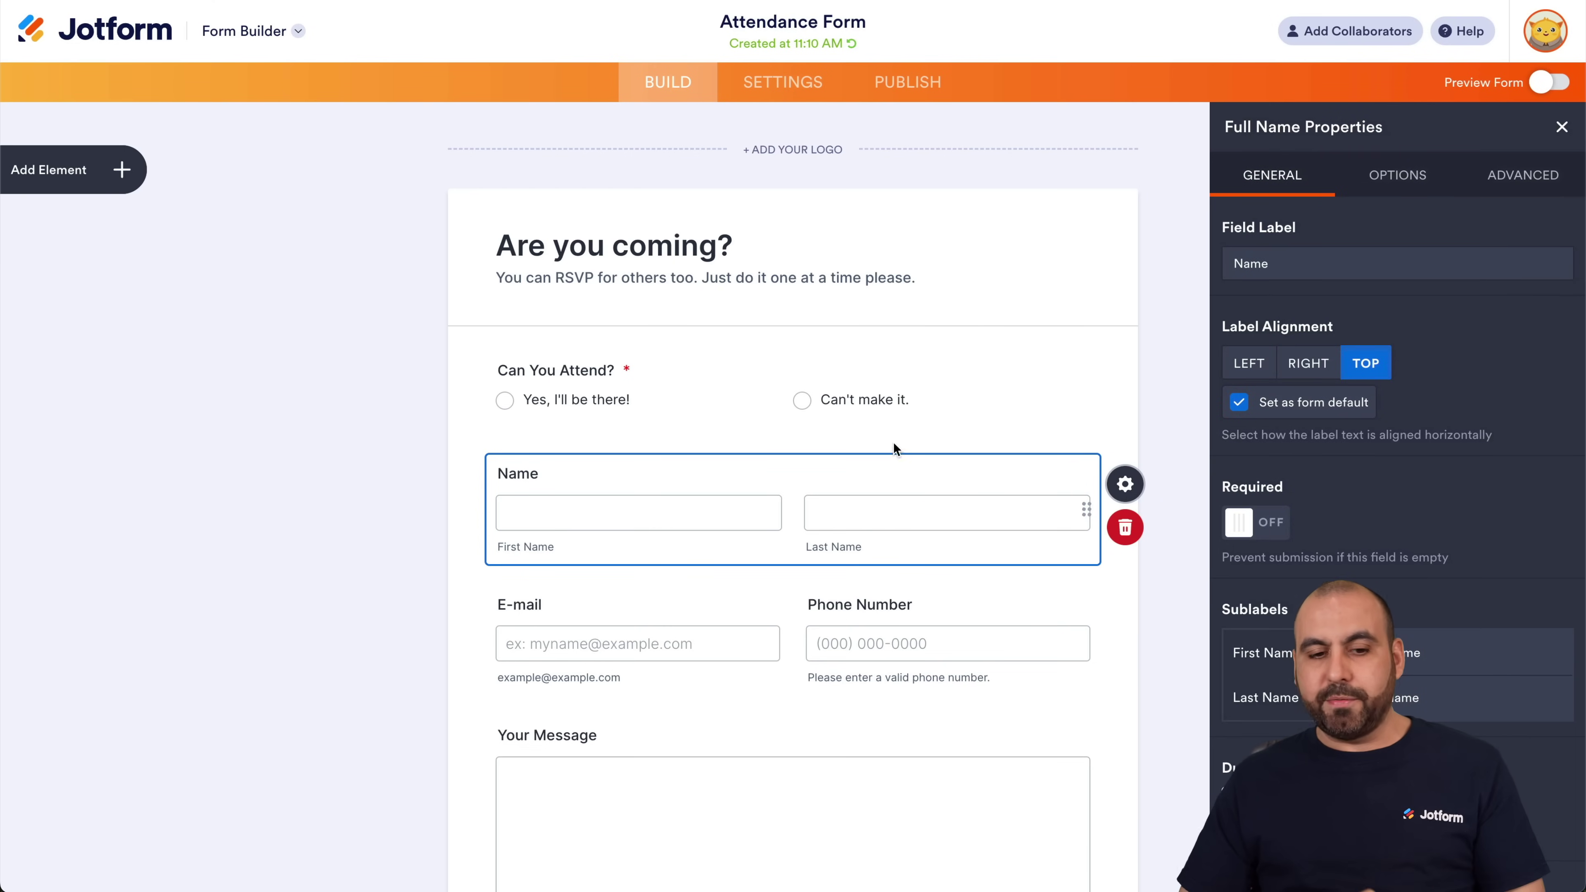
left_click(1384, 177)
left_click(1268, 261)
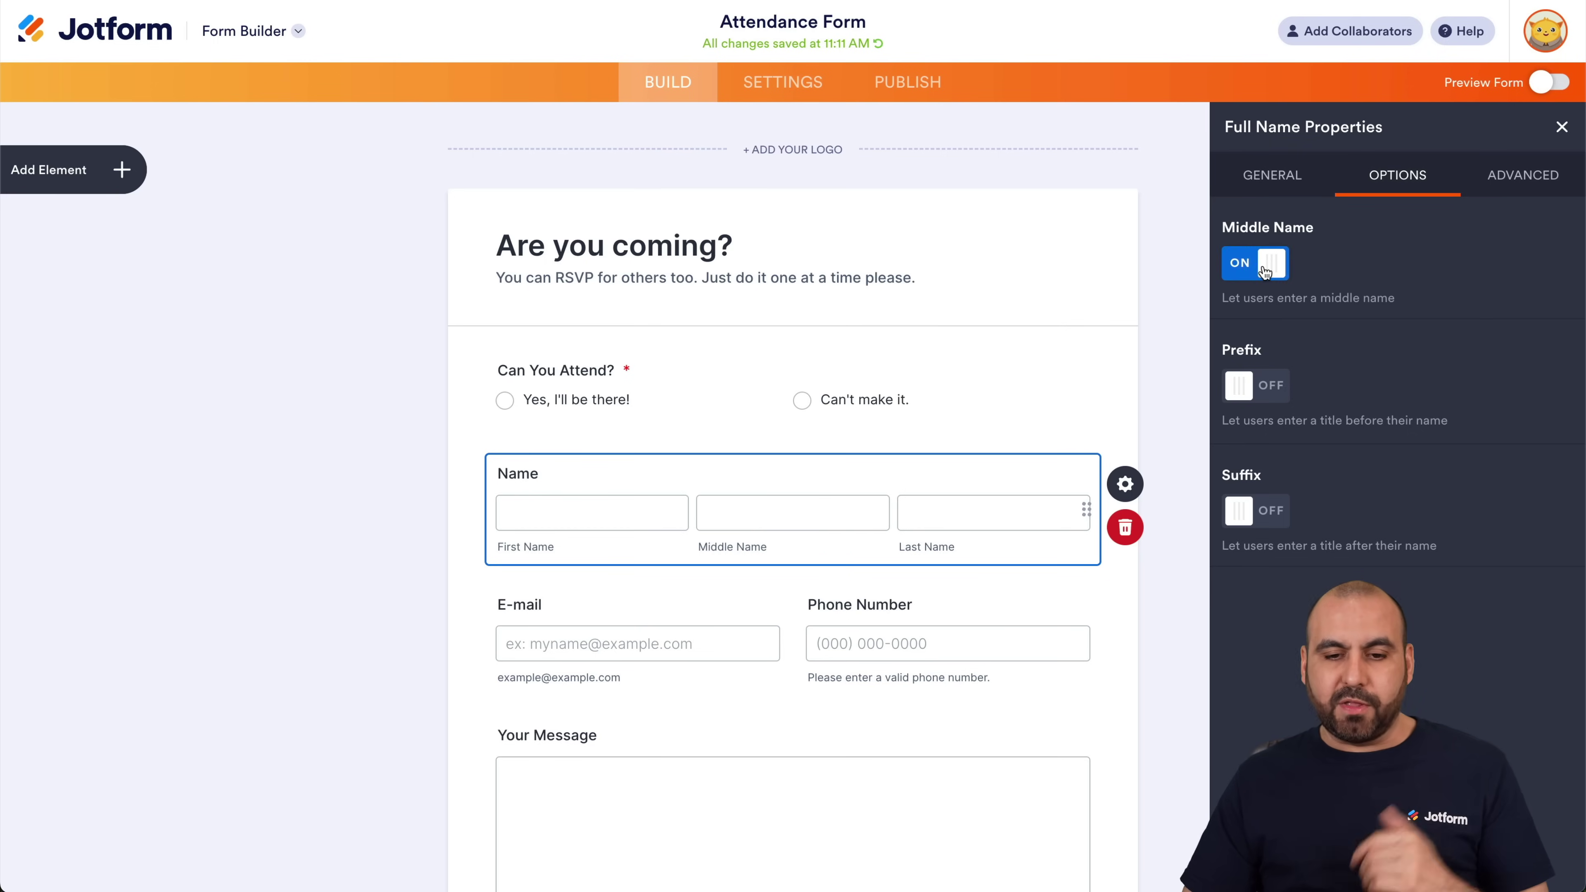
left_click(1165, 487)
Step: Delete the Phone Number field from the form and undo the deletion
scroll(1165, 489, "down", 5)
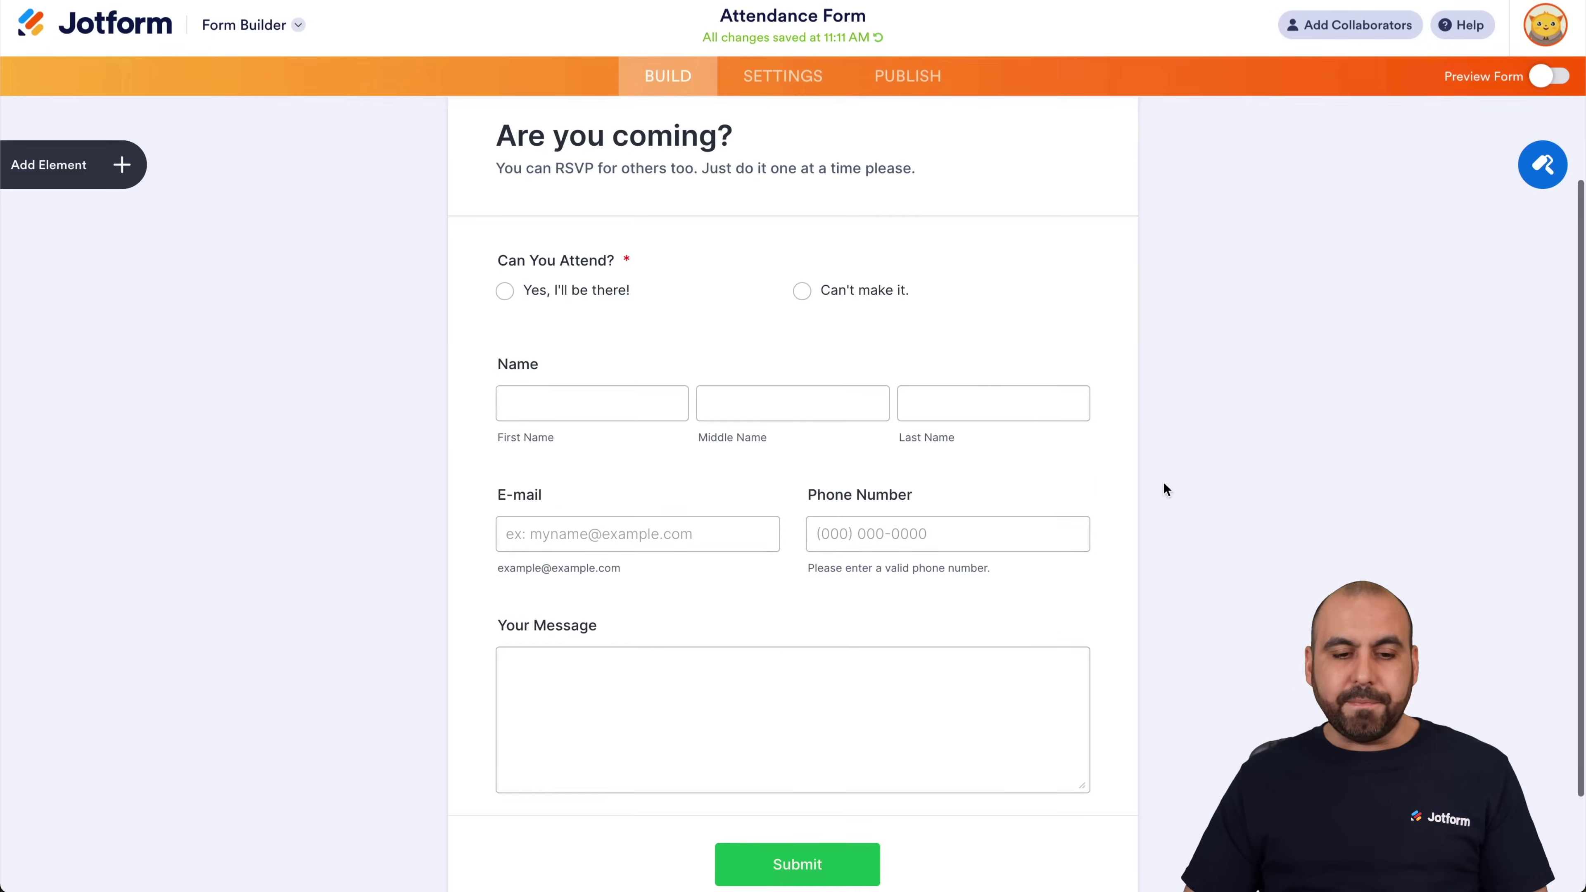
left_click(940, 436)
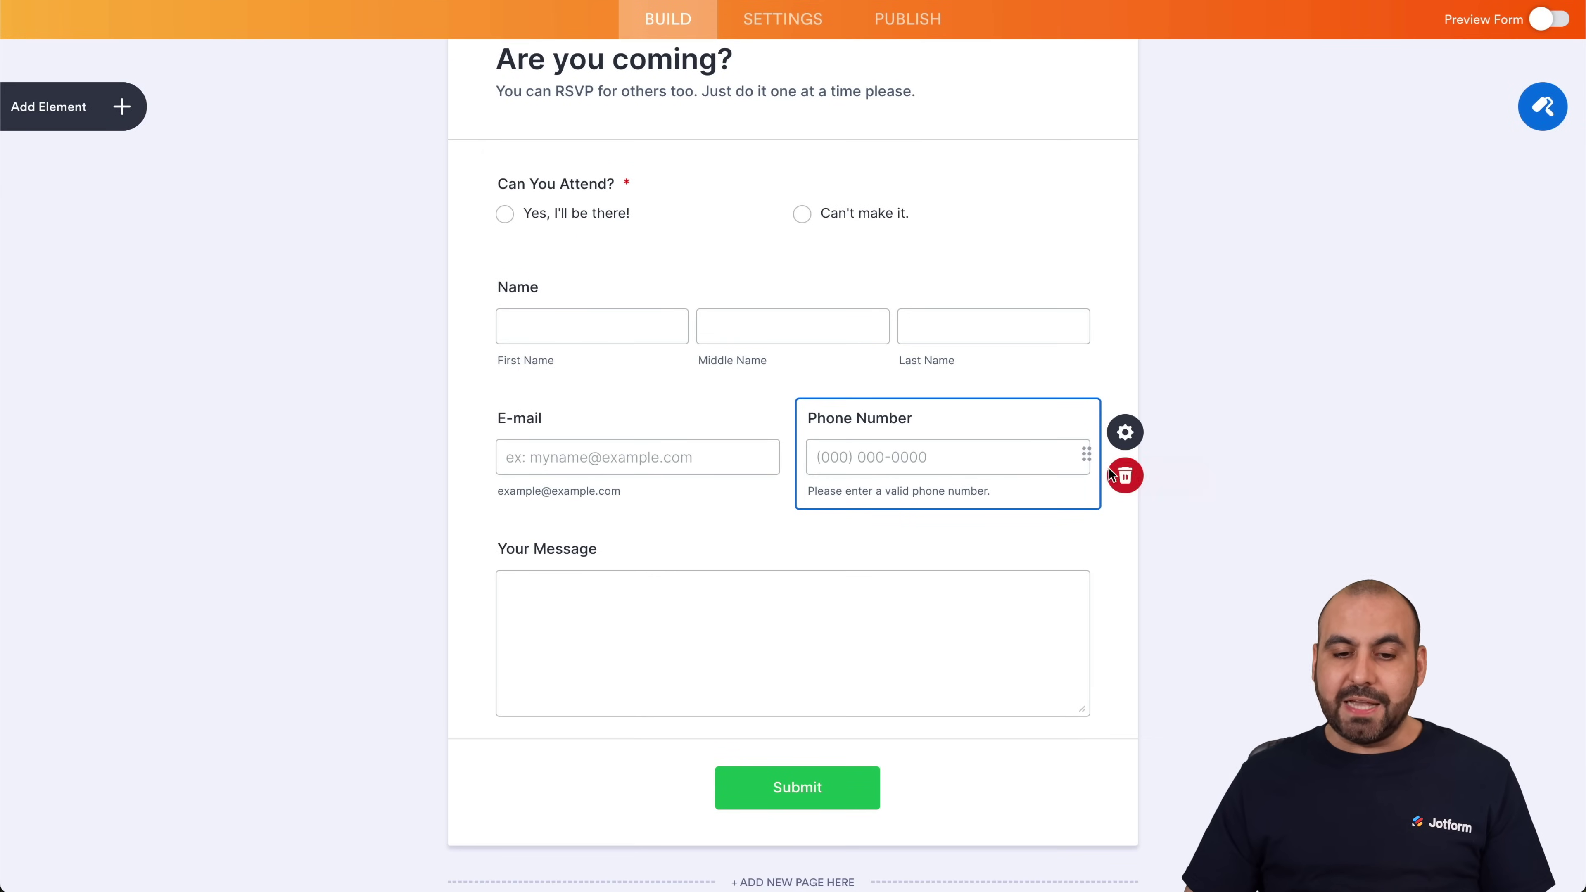
left_click(1133, 477)
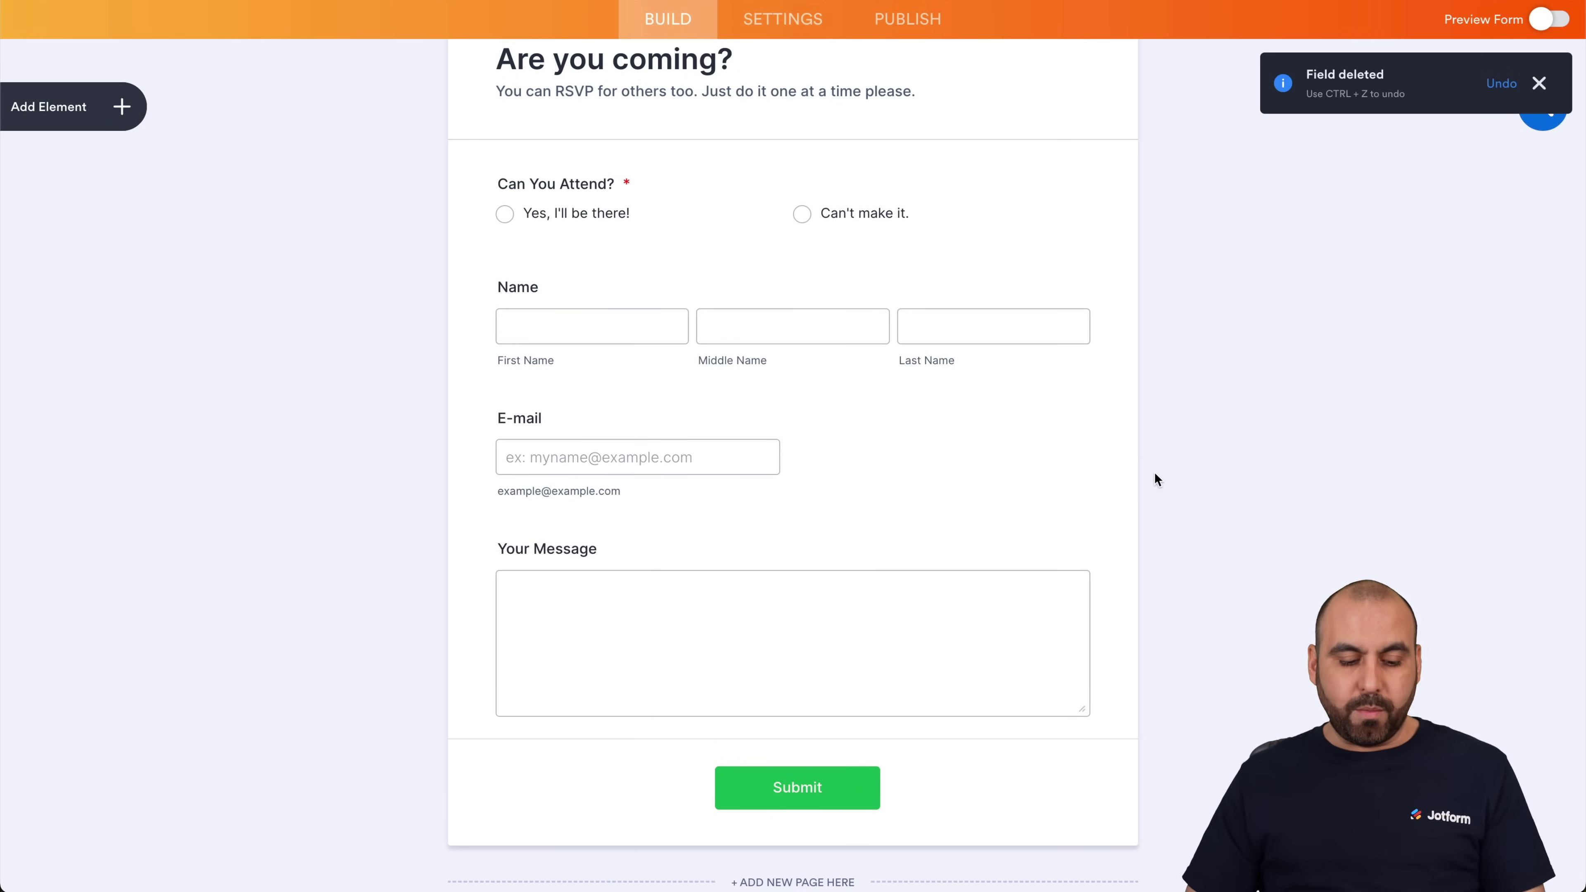
key("ctrl+z")
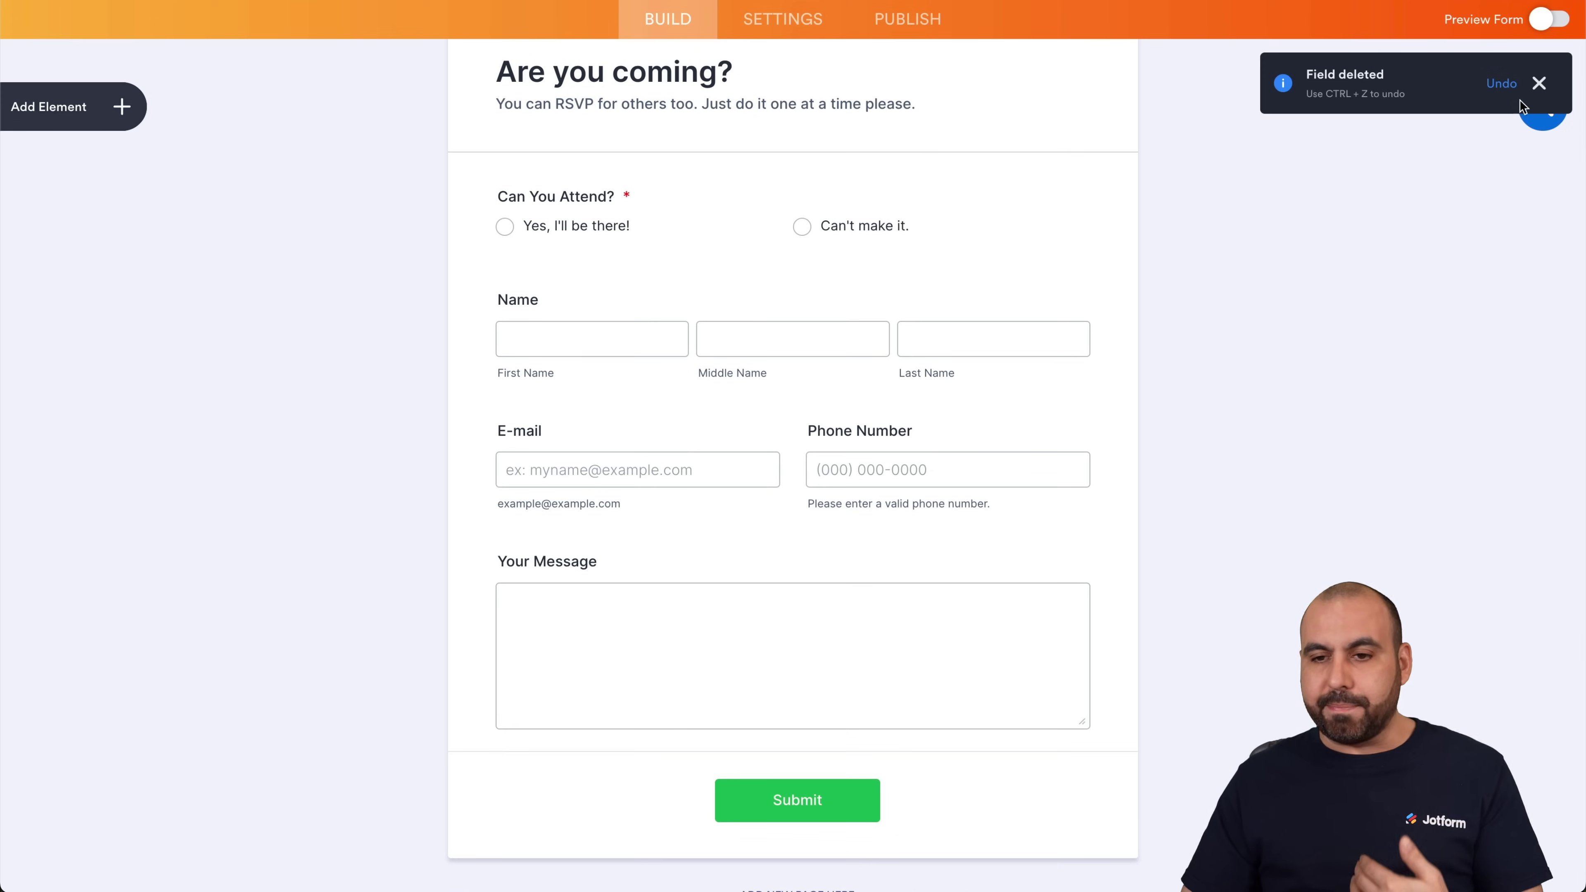
Step: Examine the basic, payment and widget form elements that can be added to the attendance form
left_click(122, 106)
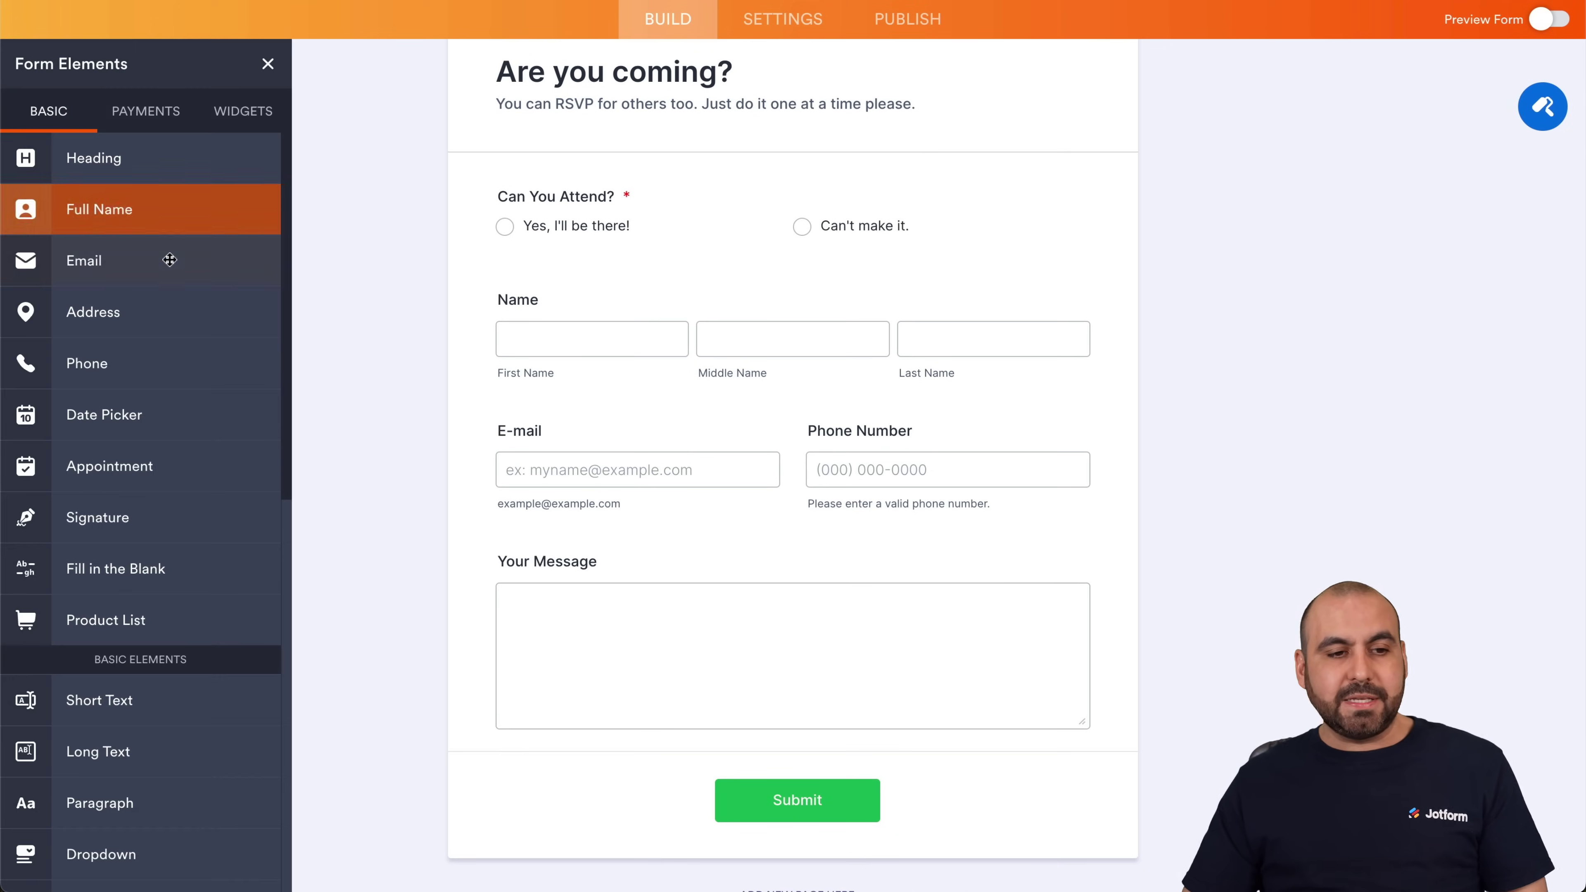
scroll(134, 559, "down", 4)
scroll(134, 557, "down", 9)
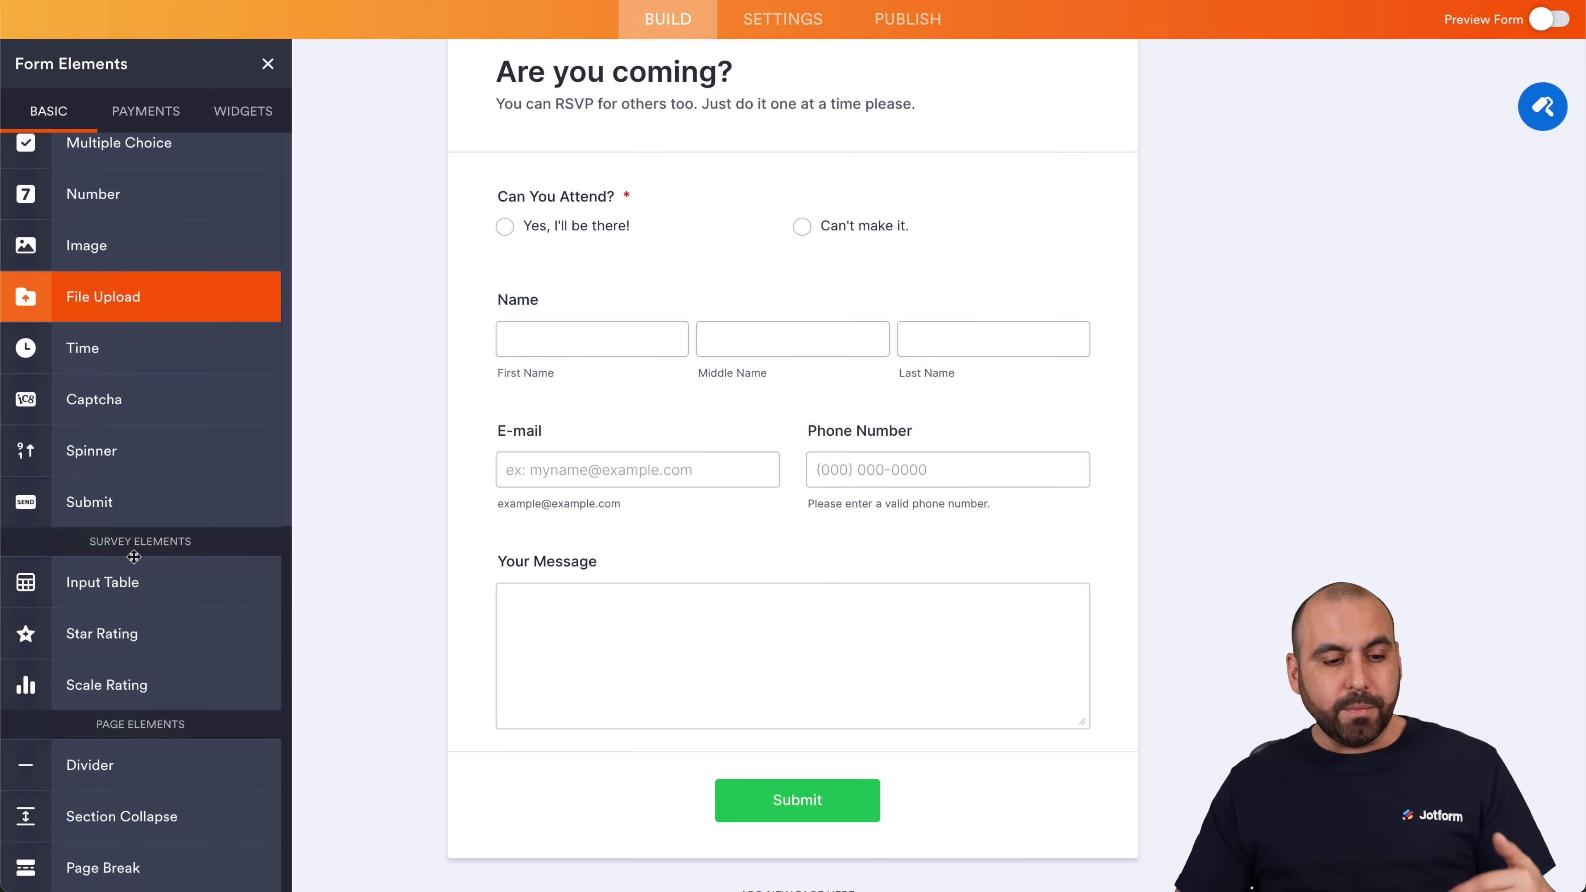
scroll(138, 562, "up", 13)
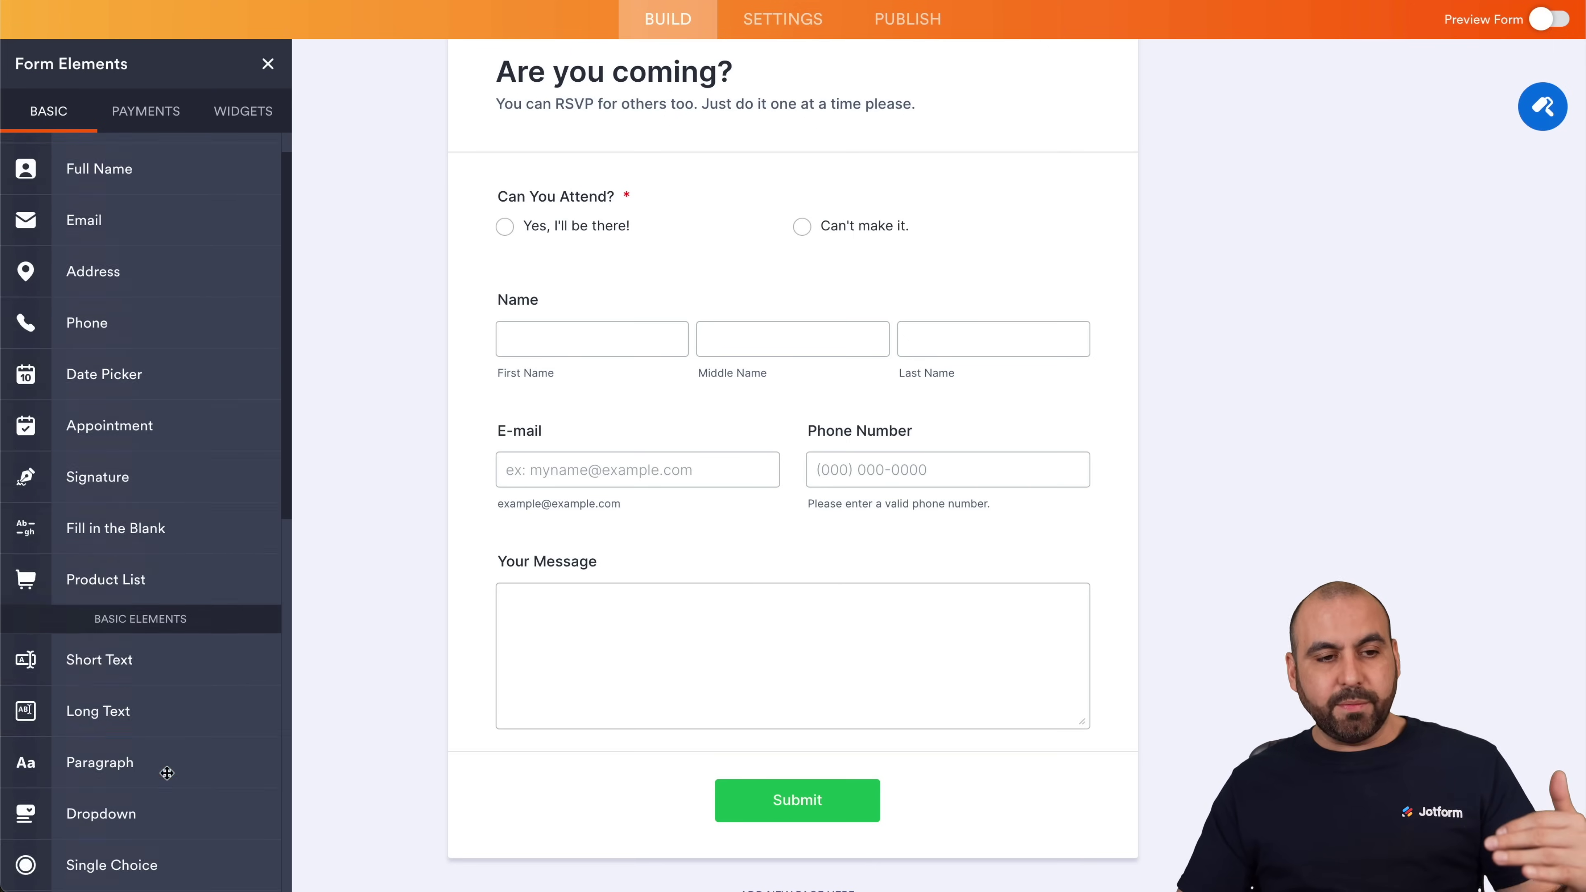
left_click(132, 114)
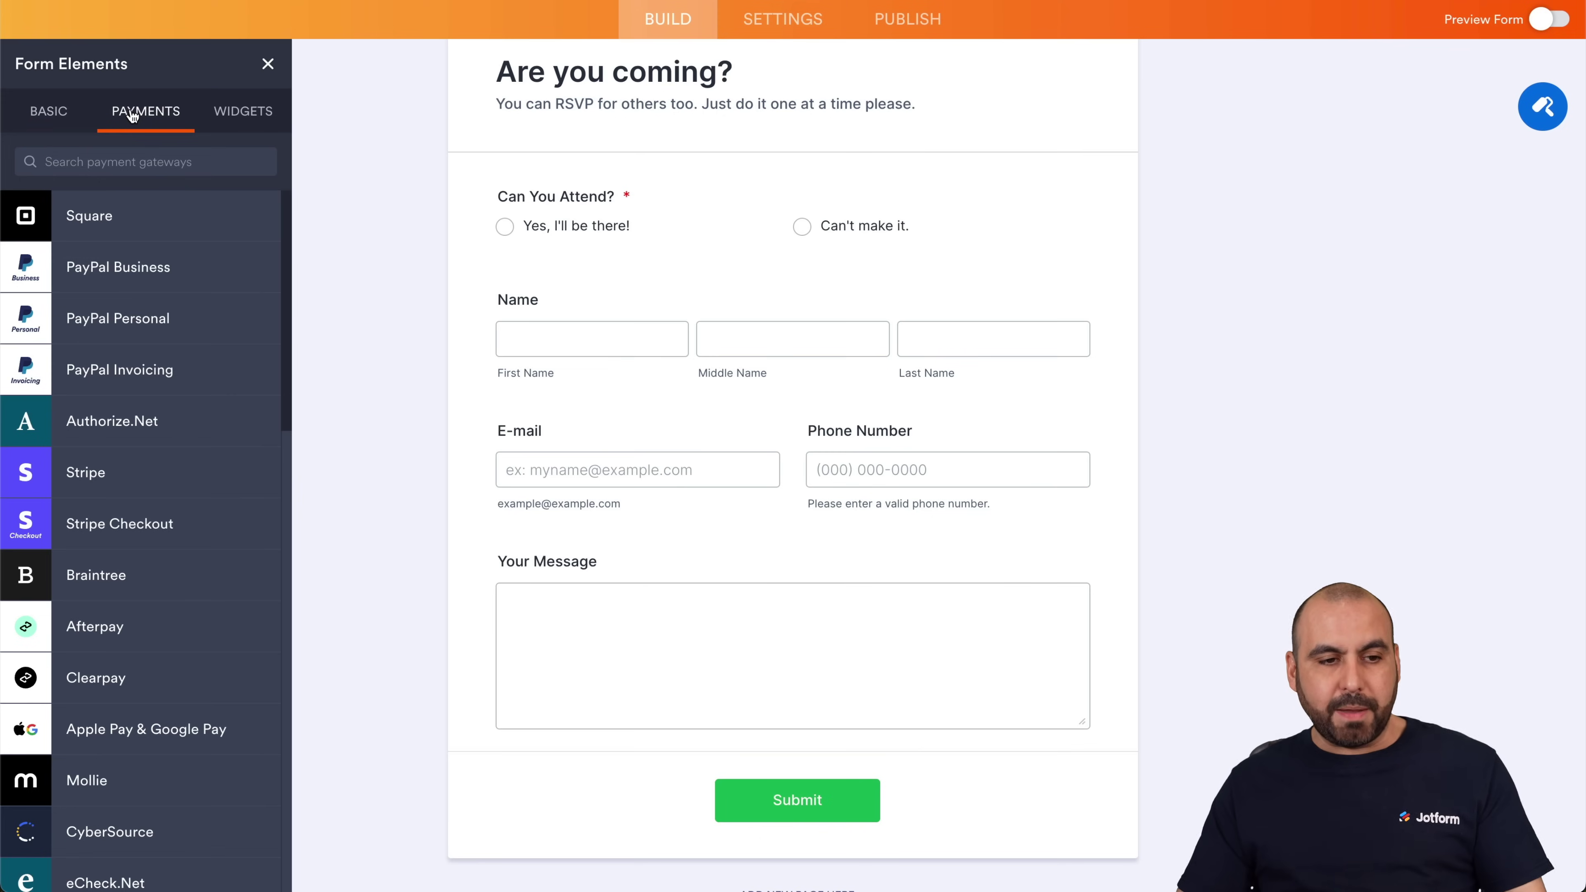
left_click(247, 111)
scroll(185, 429, "down", 5)
scroll(185, 429, "down", 12)
scroll(186, 429, "up", 17)
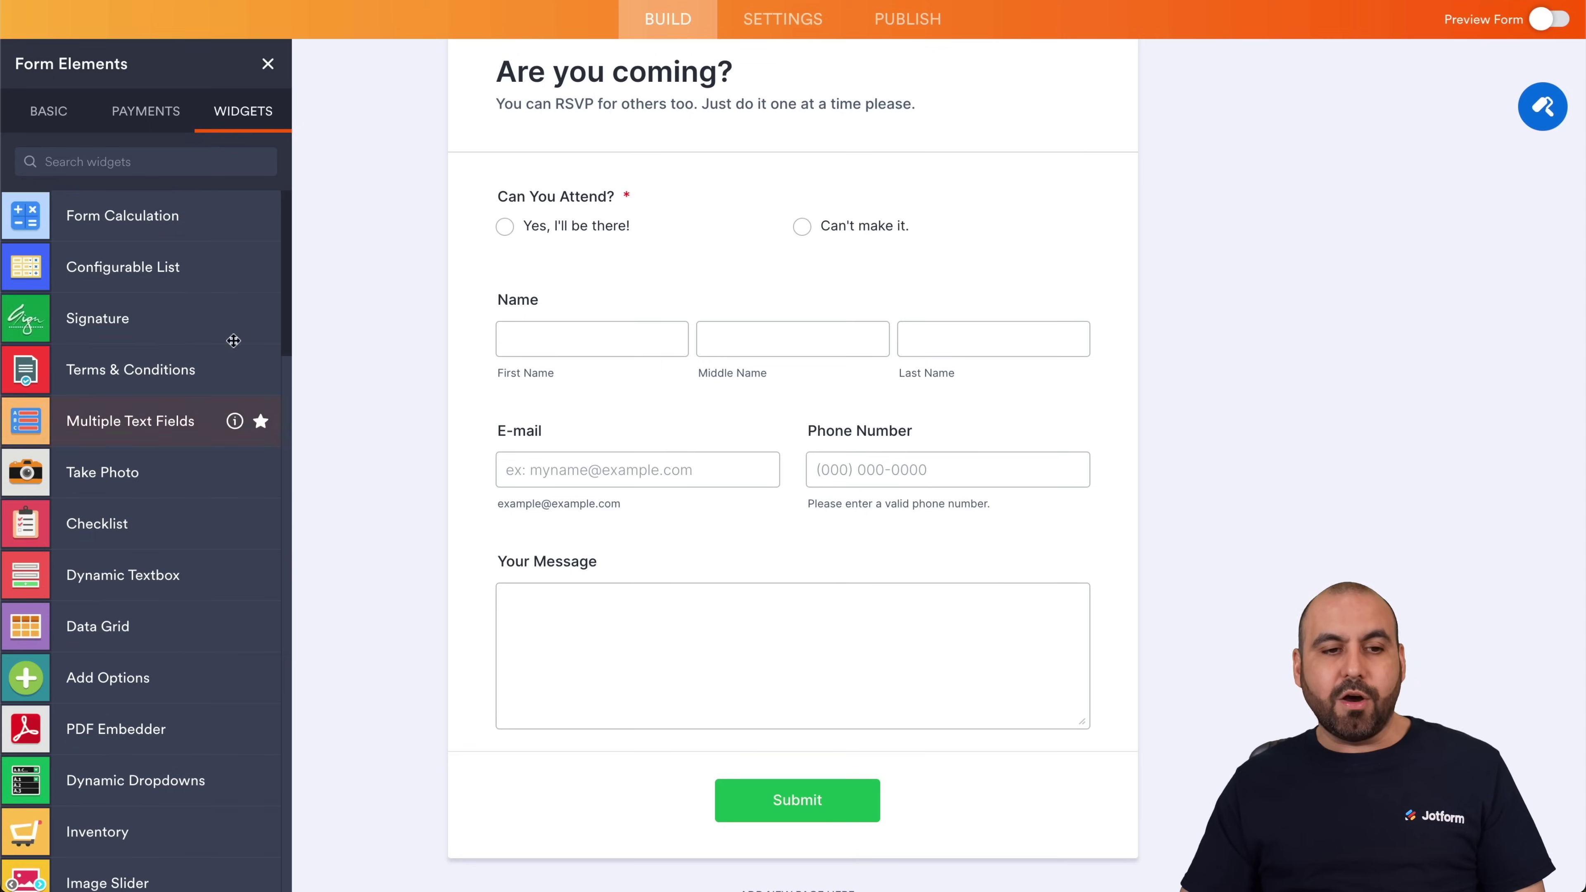
left_click(267, 64)
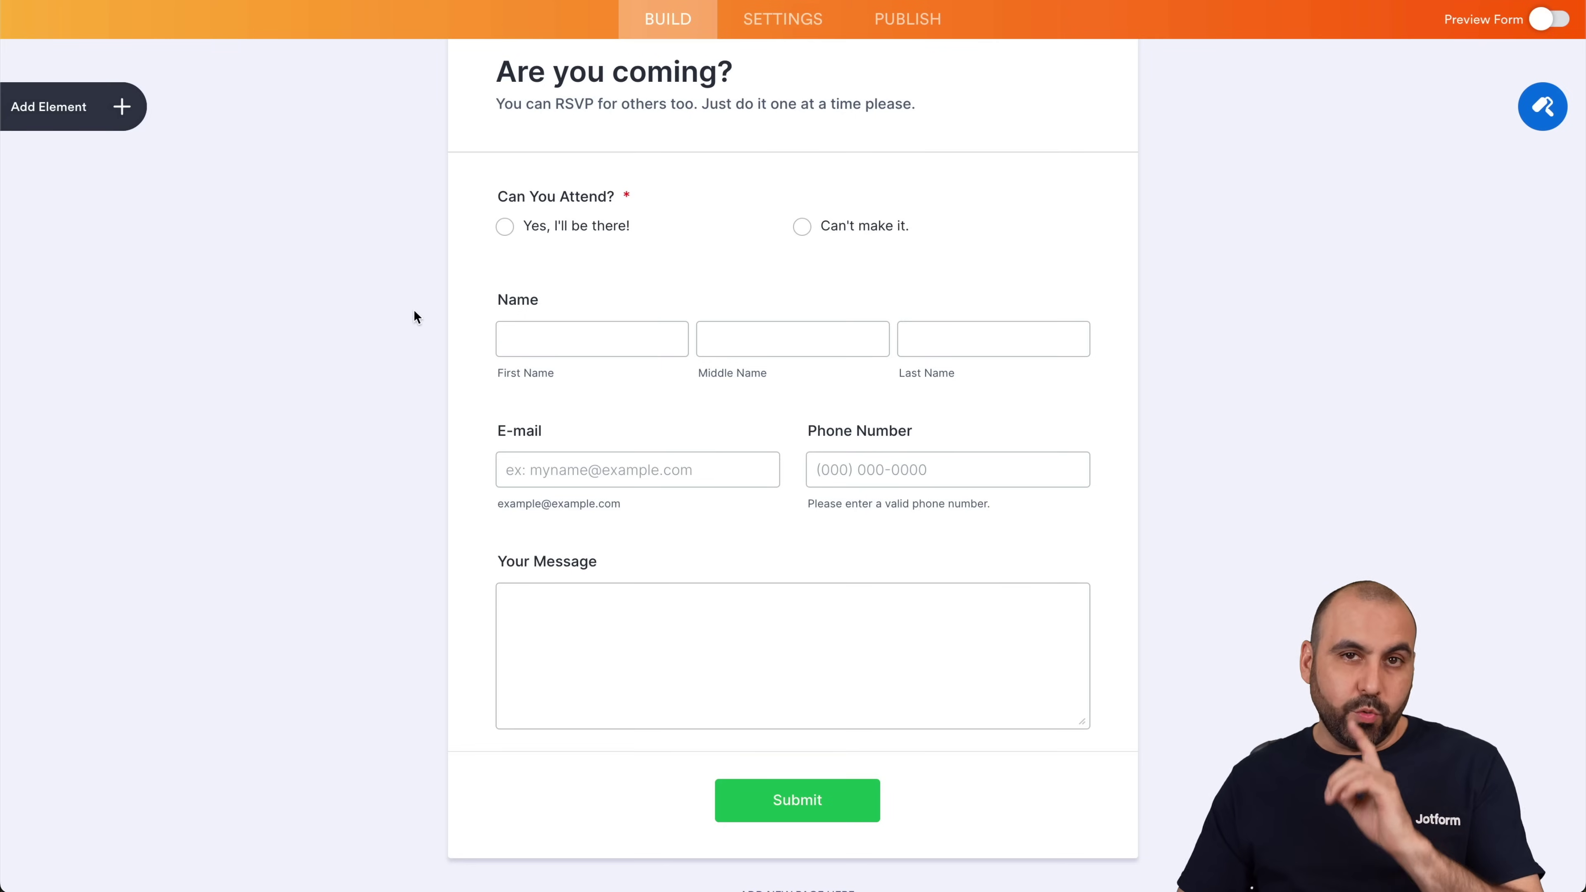
Step: Examine the Form Designer's color, style, theme and layout options for the attendance form, and close it
scroll(414, 327, "up", 5)
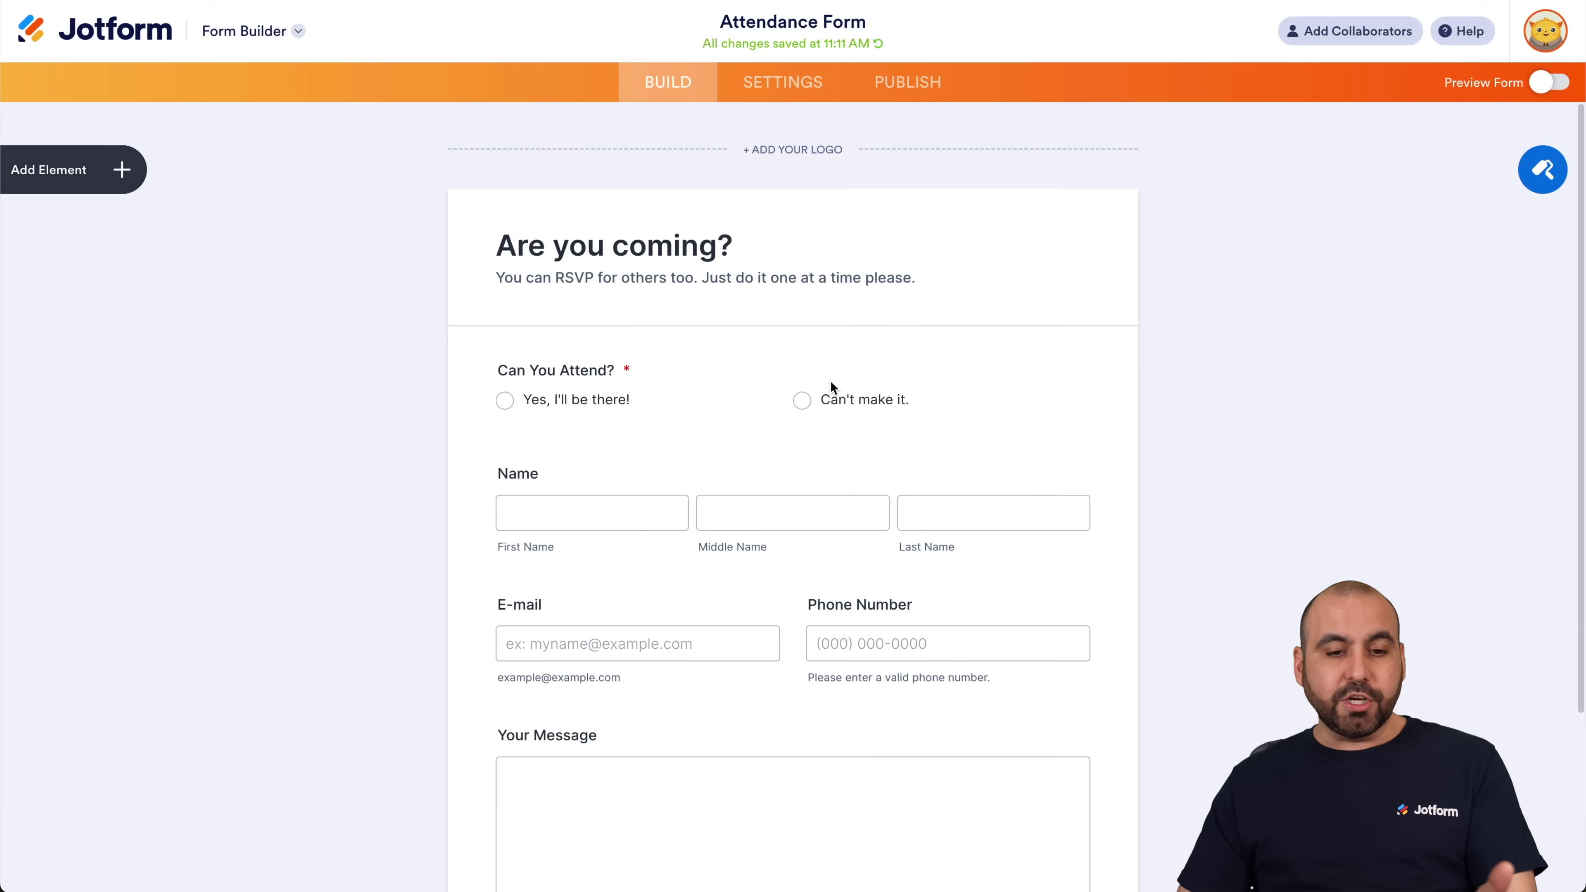
left_click(1541, 170)
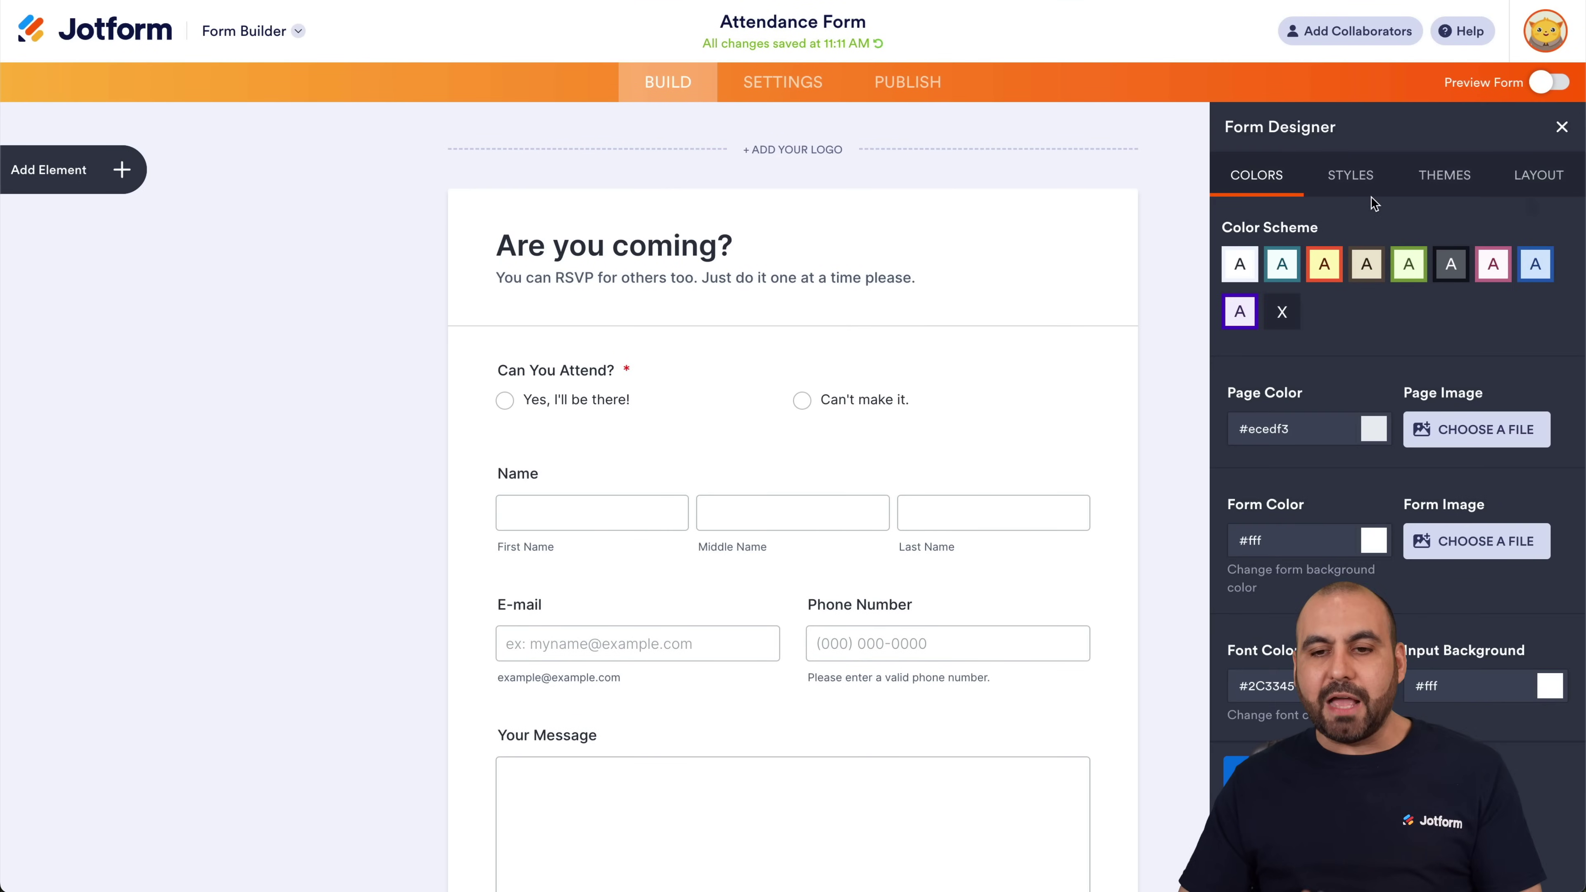
left_click(1350, 176)
left_click(1465, 179)
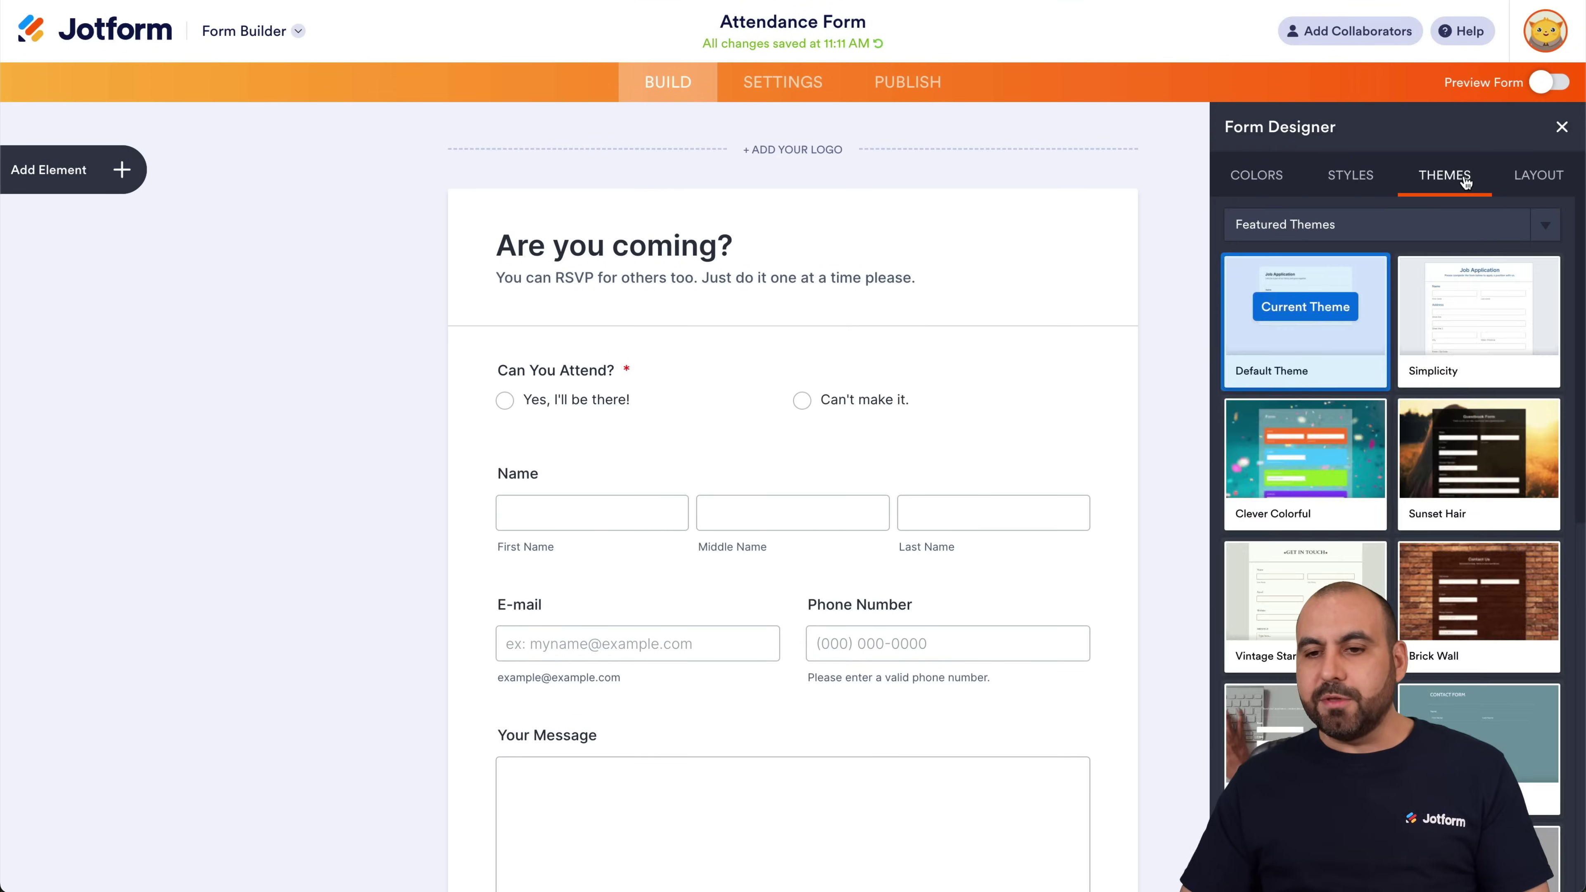
left_click(1535, 179)
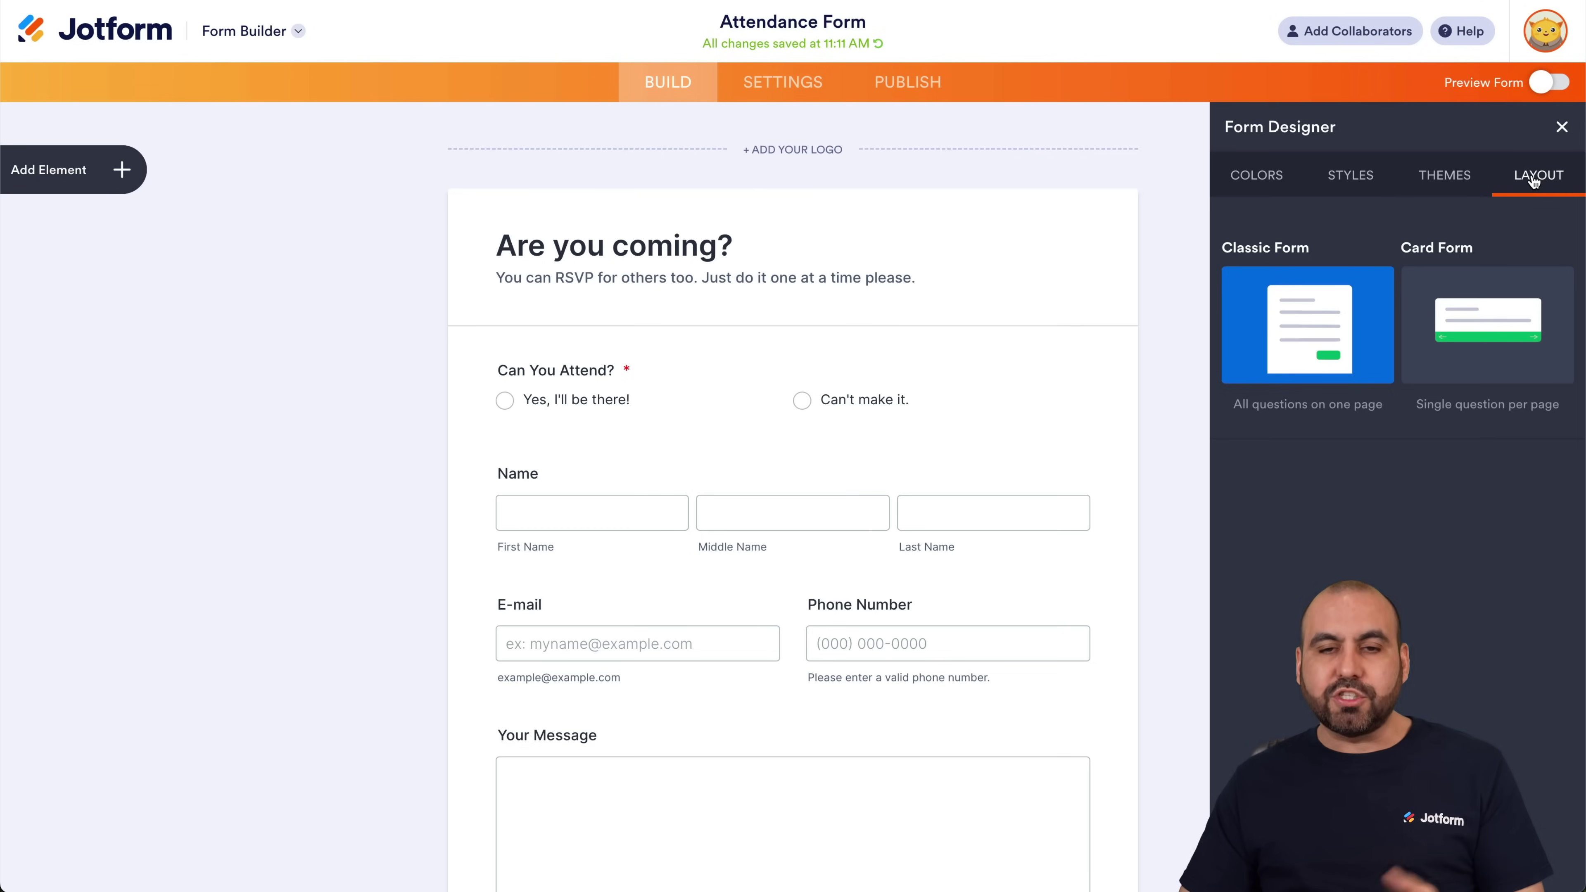
left_click(1561, 129)
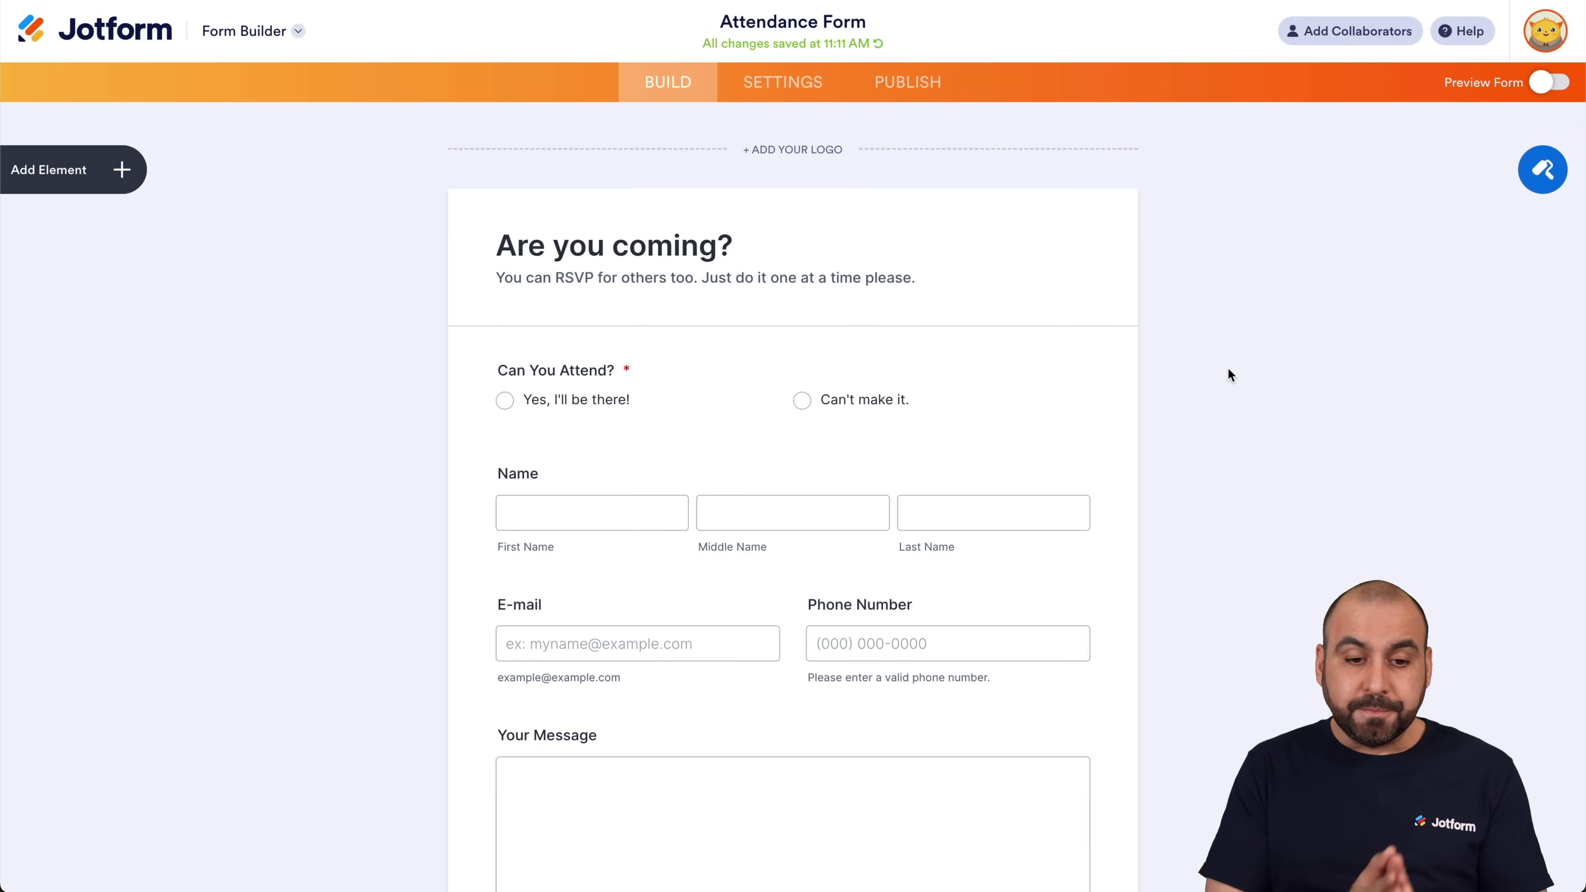
Step: Generate a QR code for sharing the attendance form from its quick share publishing options
left_click(913, 89)
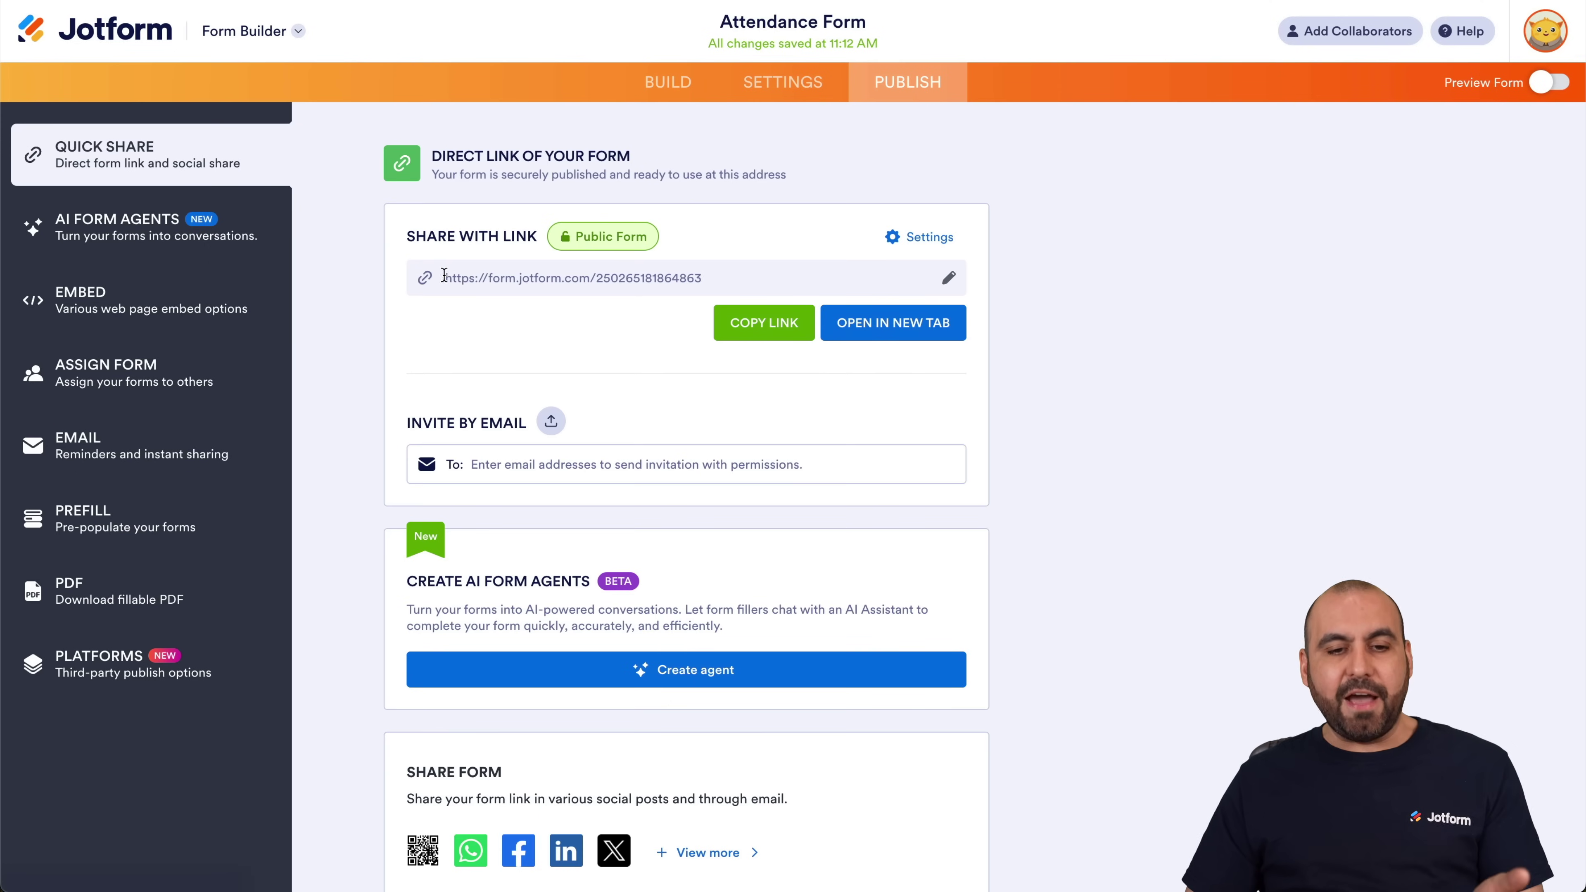
scroll(700, 348, "down", 3)
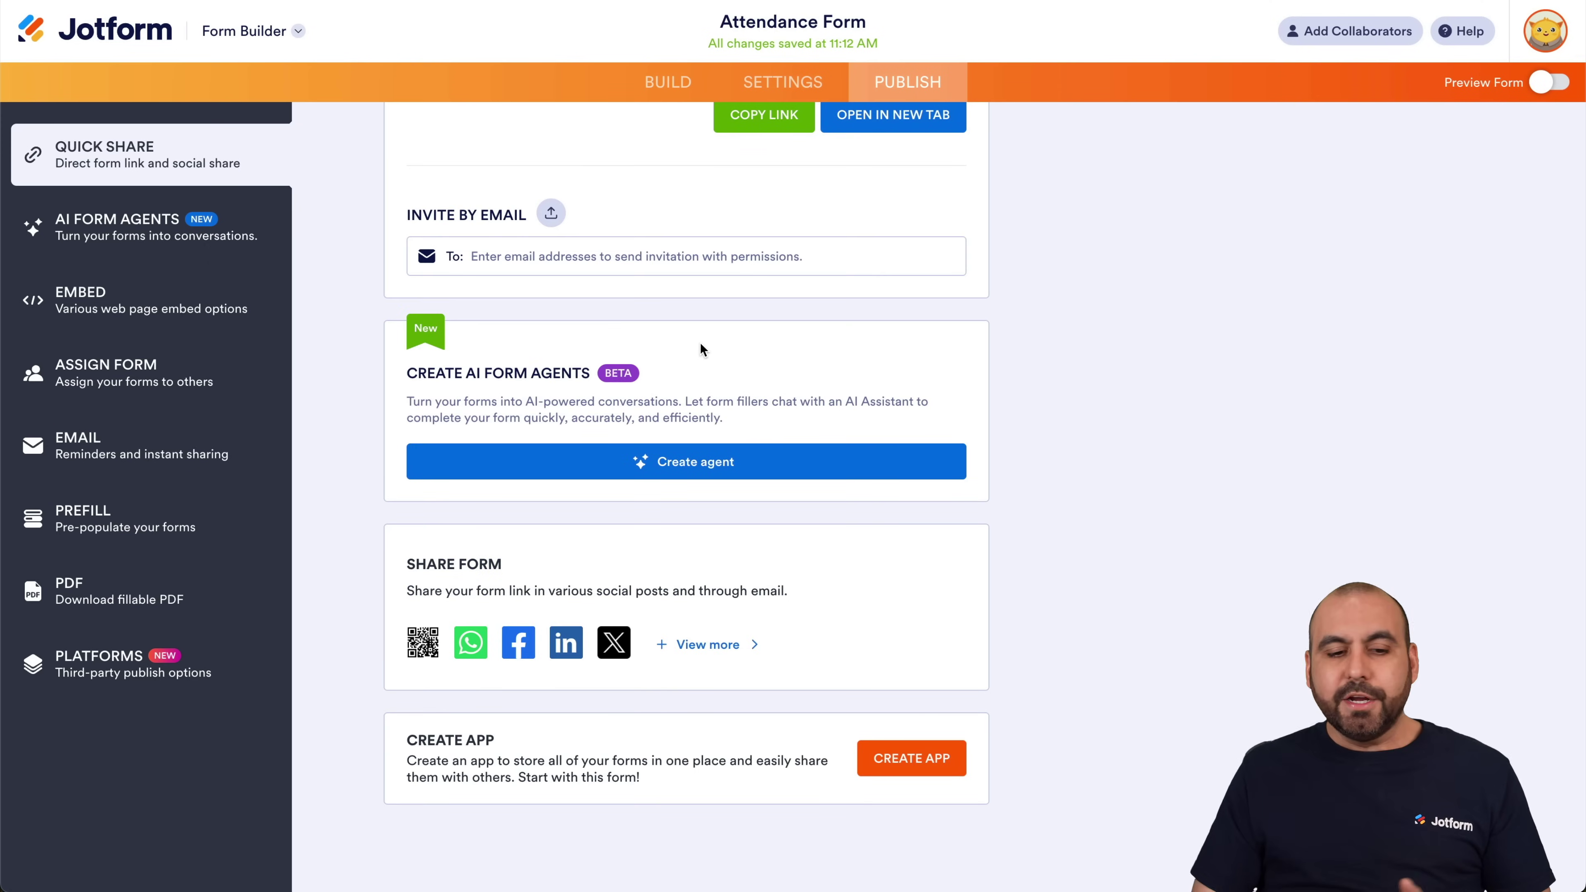
left_click(422, 642)
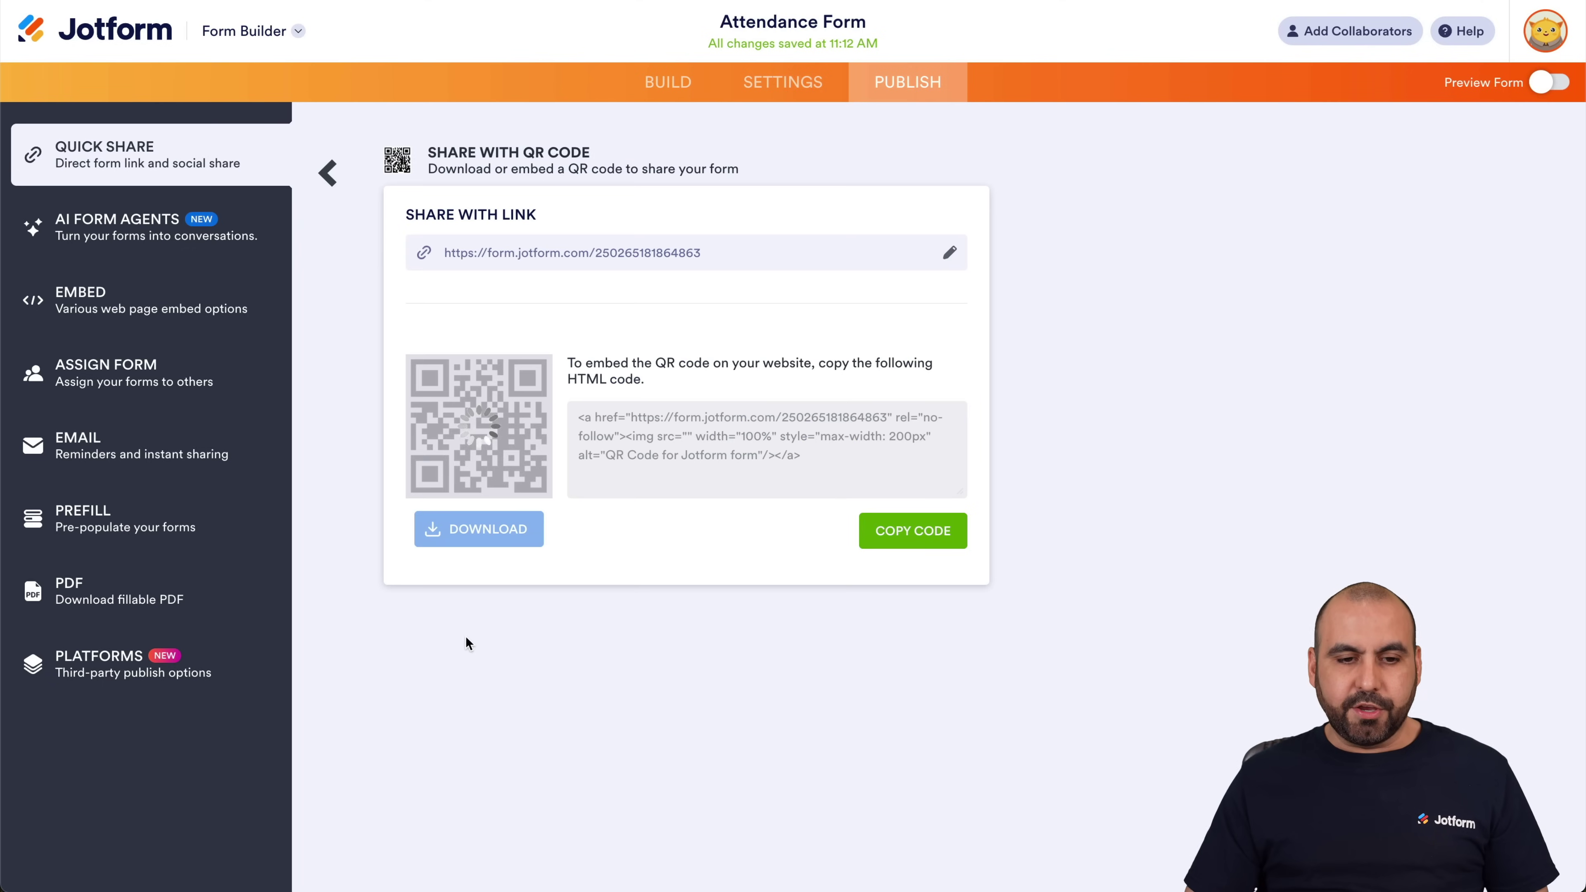
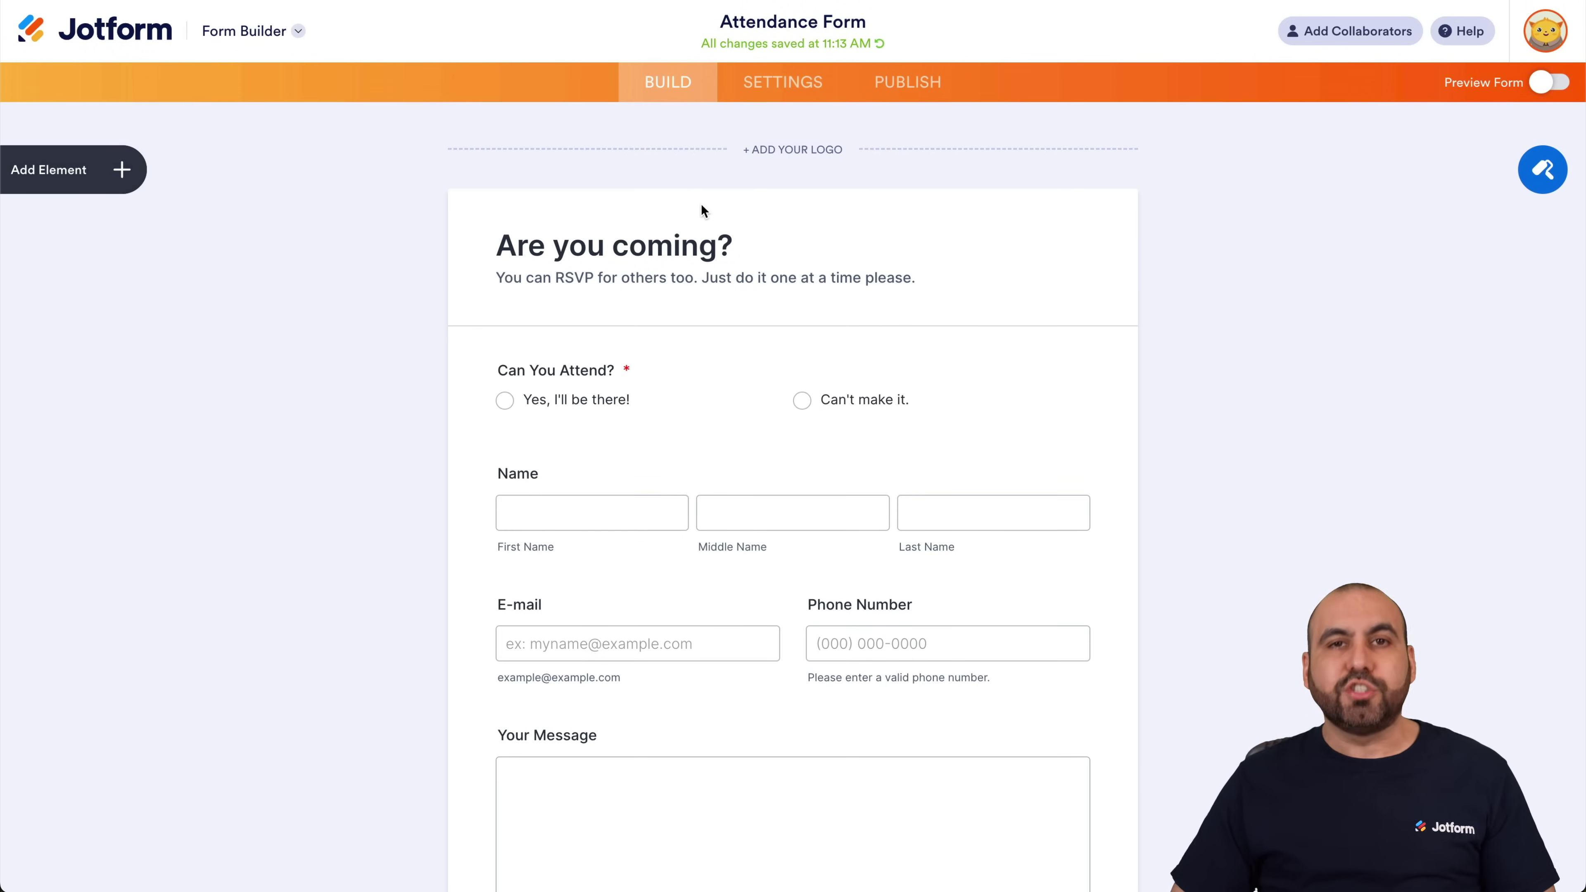
Step: Open the attendance form's submissions table and examine the attendance, name, e-mail and phone number entries
left_click(266, 39)
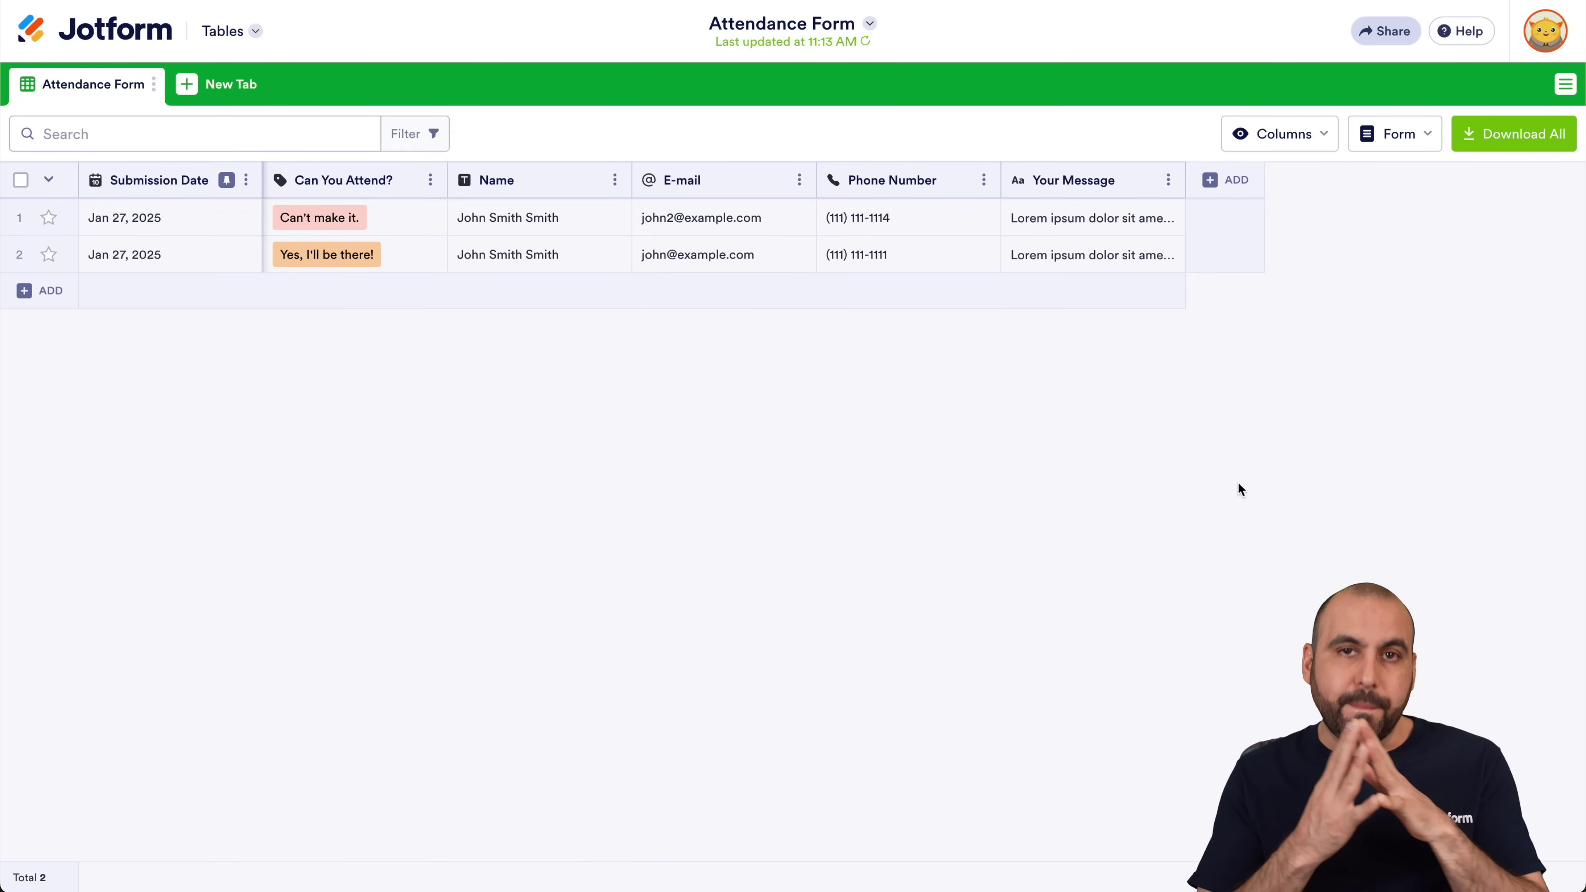
mouse_move(393, 224)
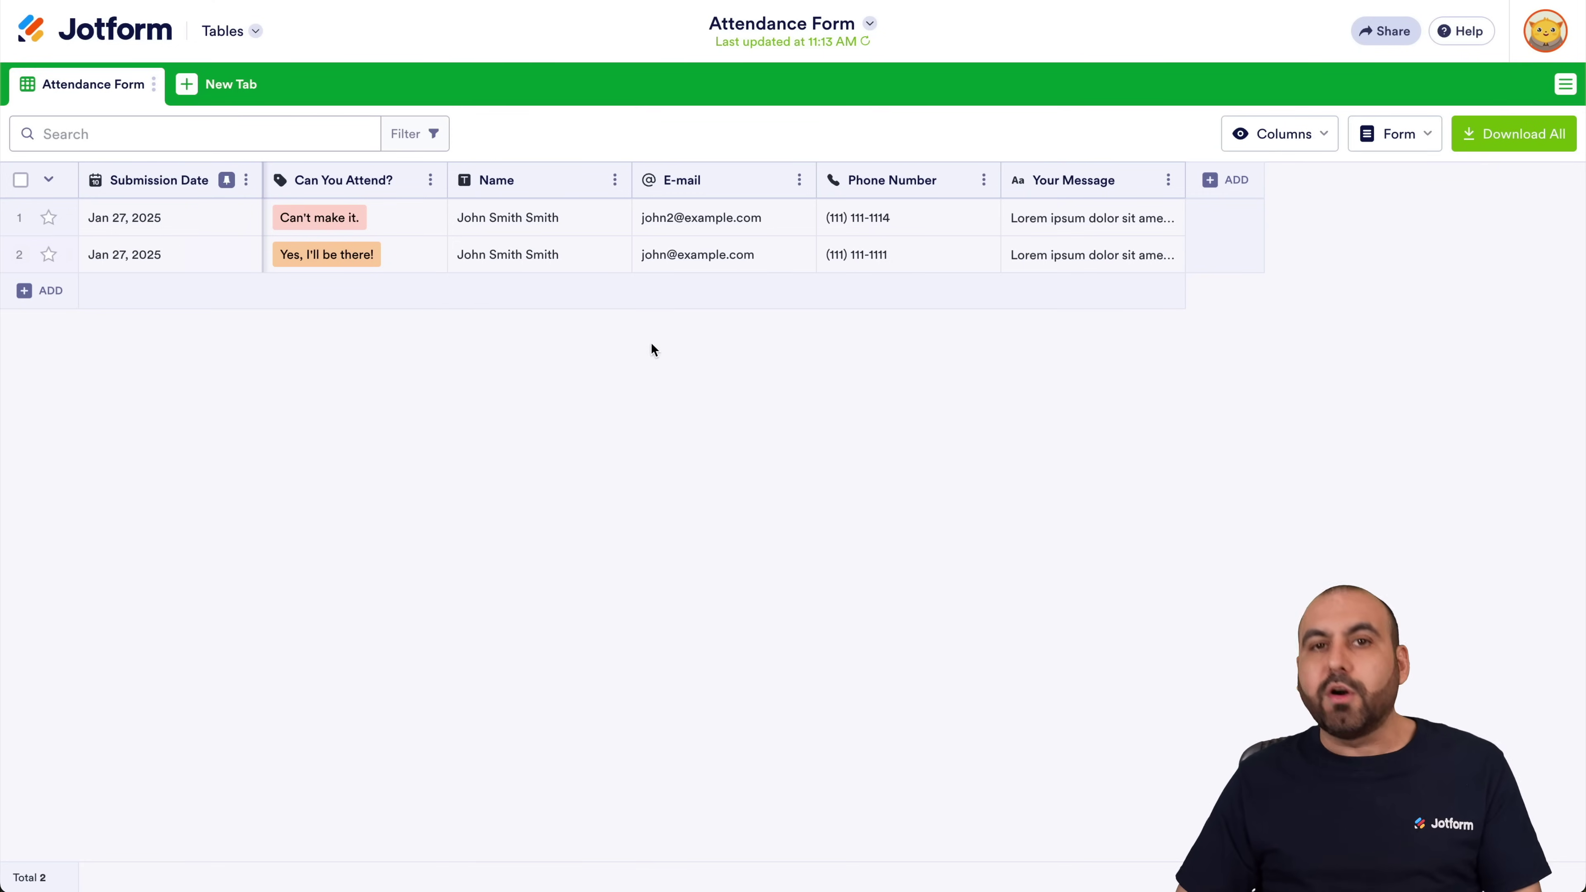
left_click(412, 213)
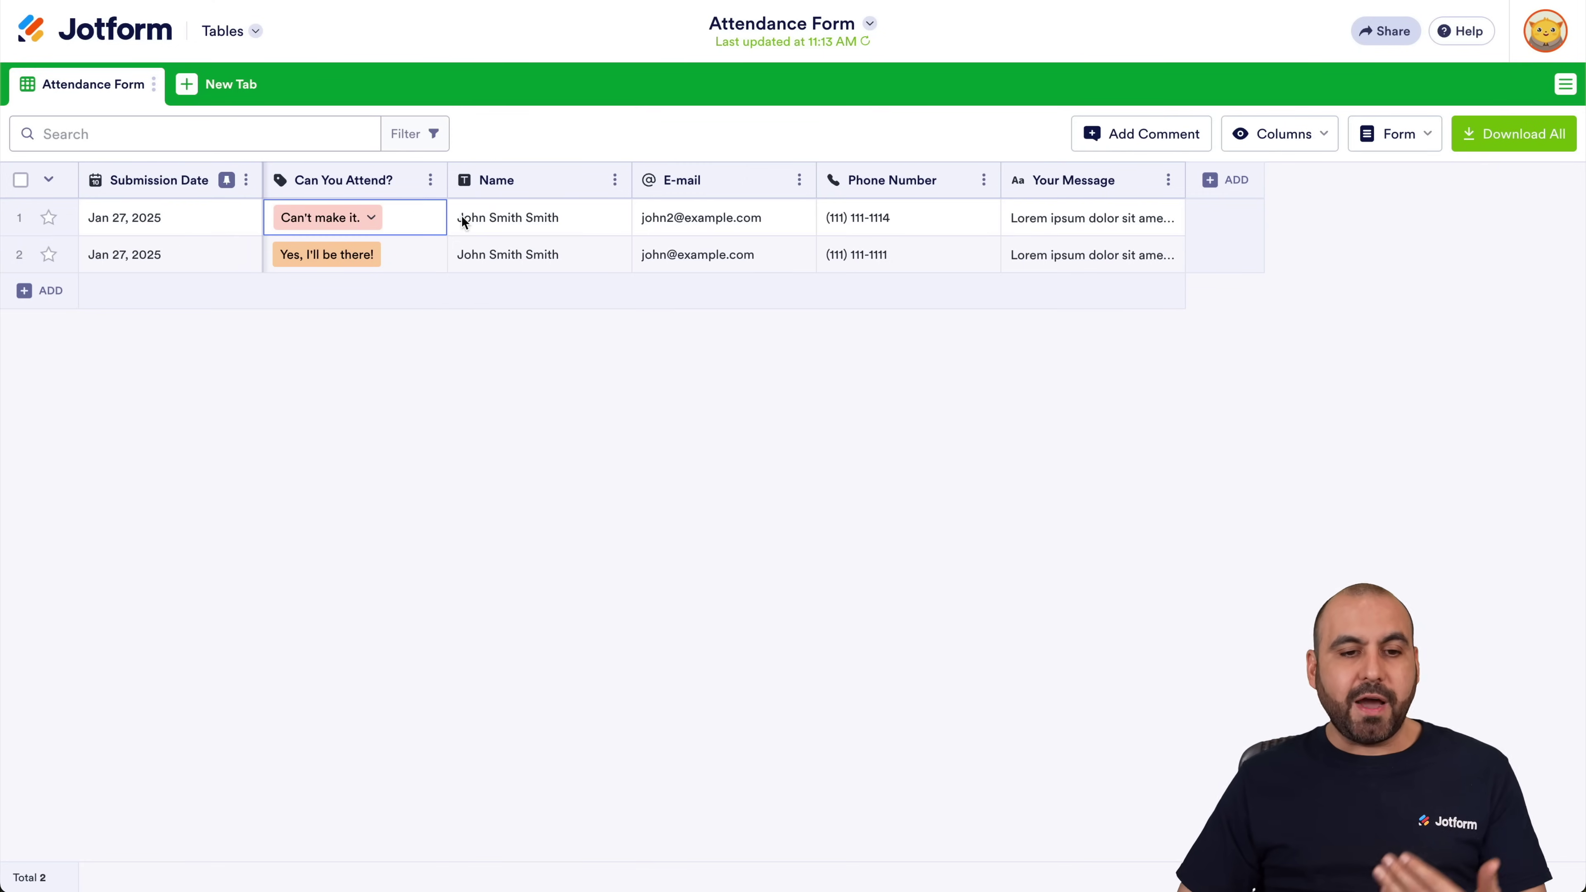
left_click(550, 218)
left_click(694, 222)
left_click(908, 224)
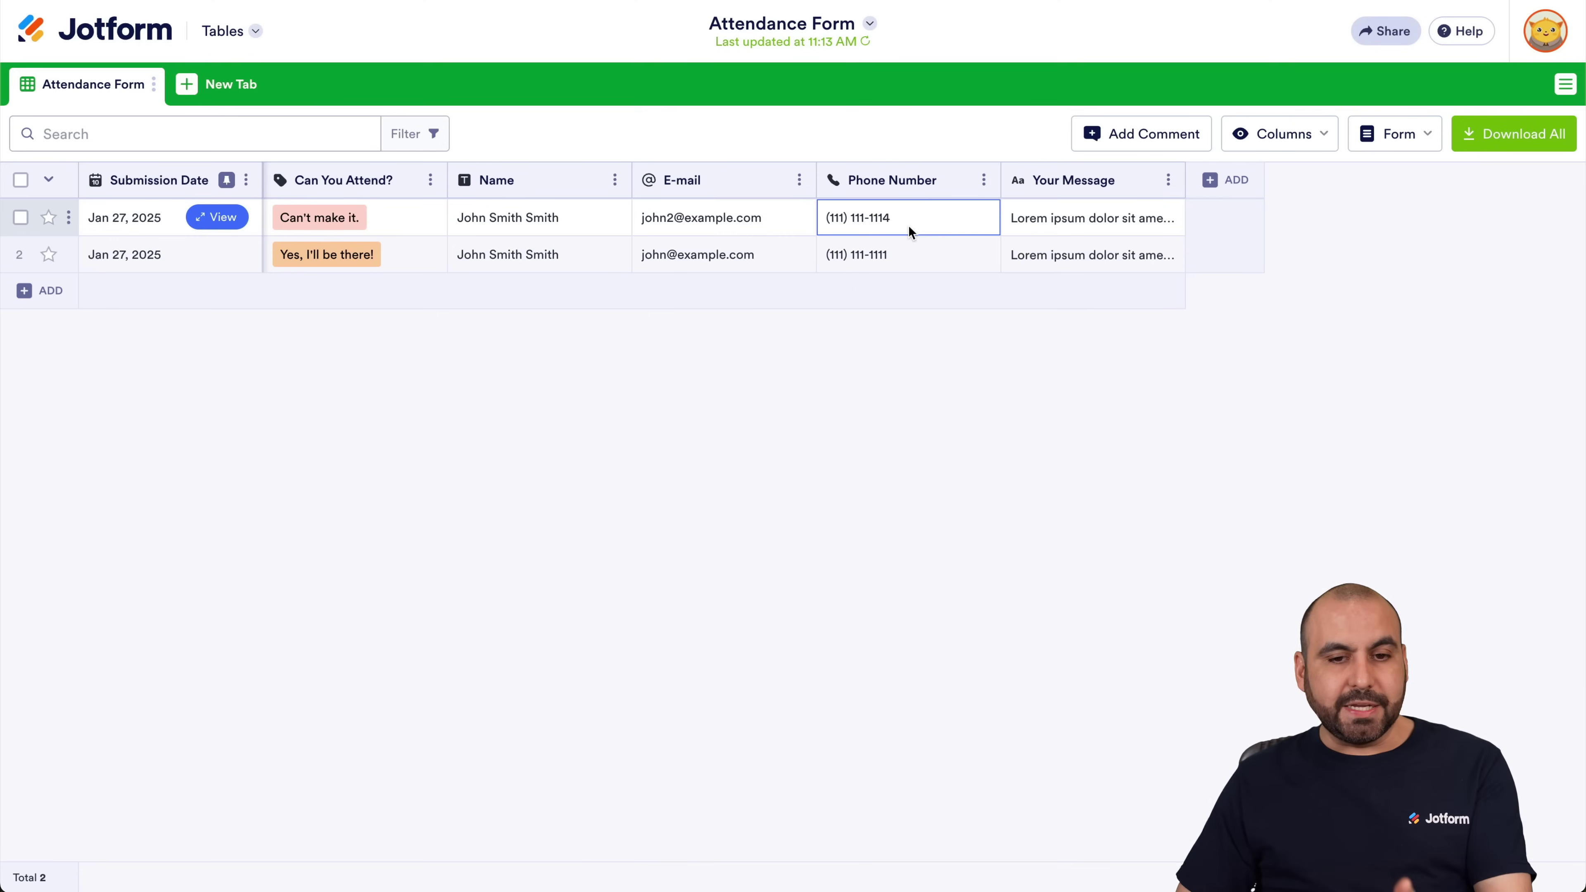
left_click(908, 254)
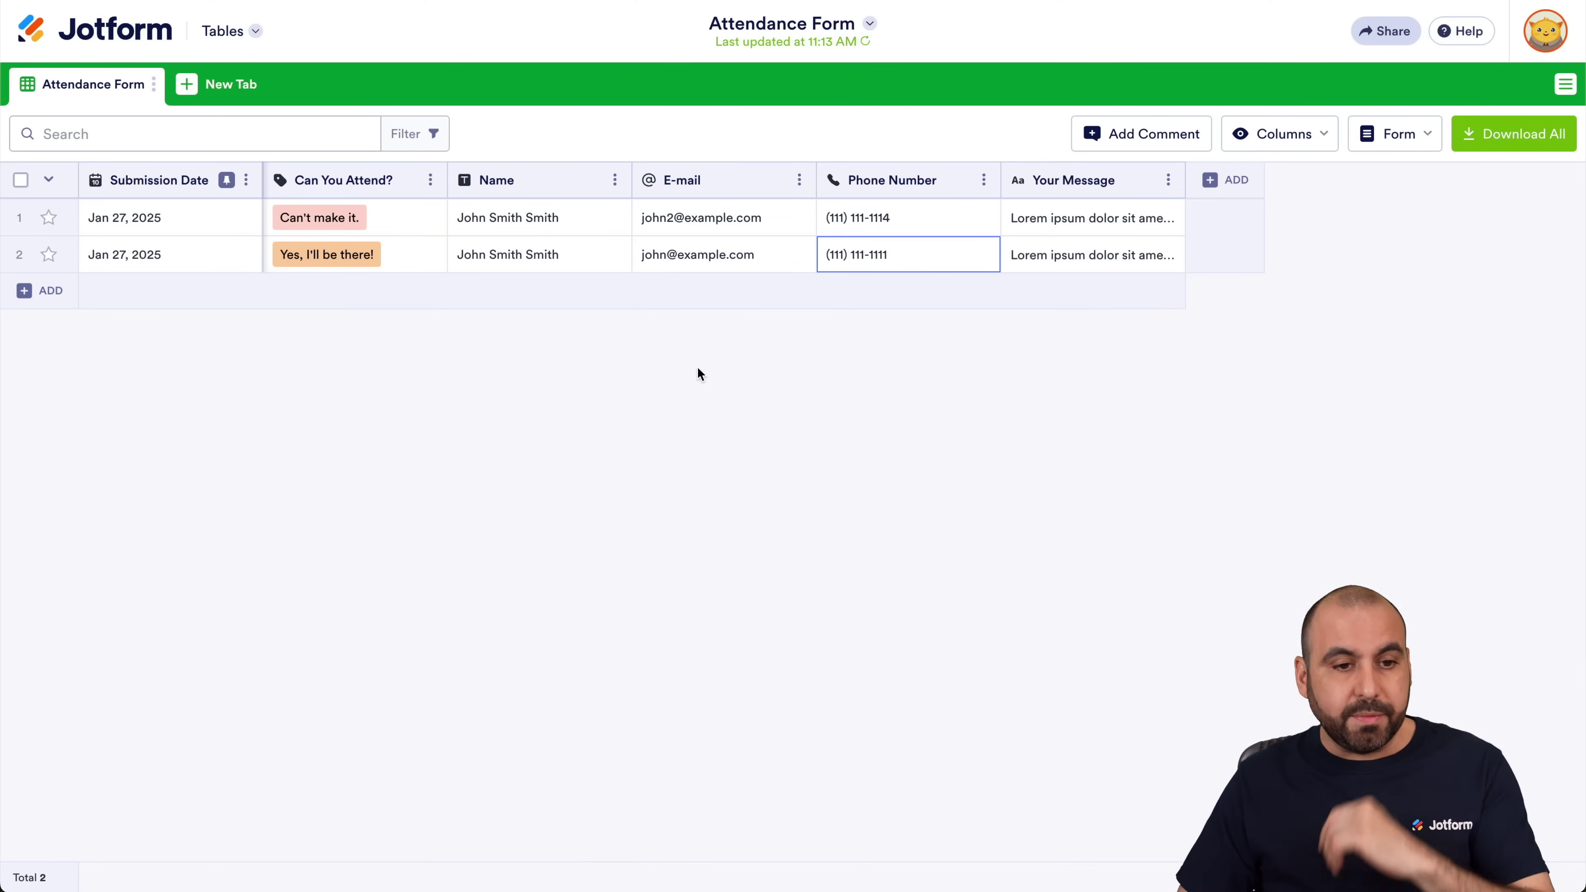
Step: Create a new Reports tab from the Attendance Form using the Compact Report type
left_click(211, 88)
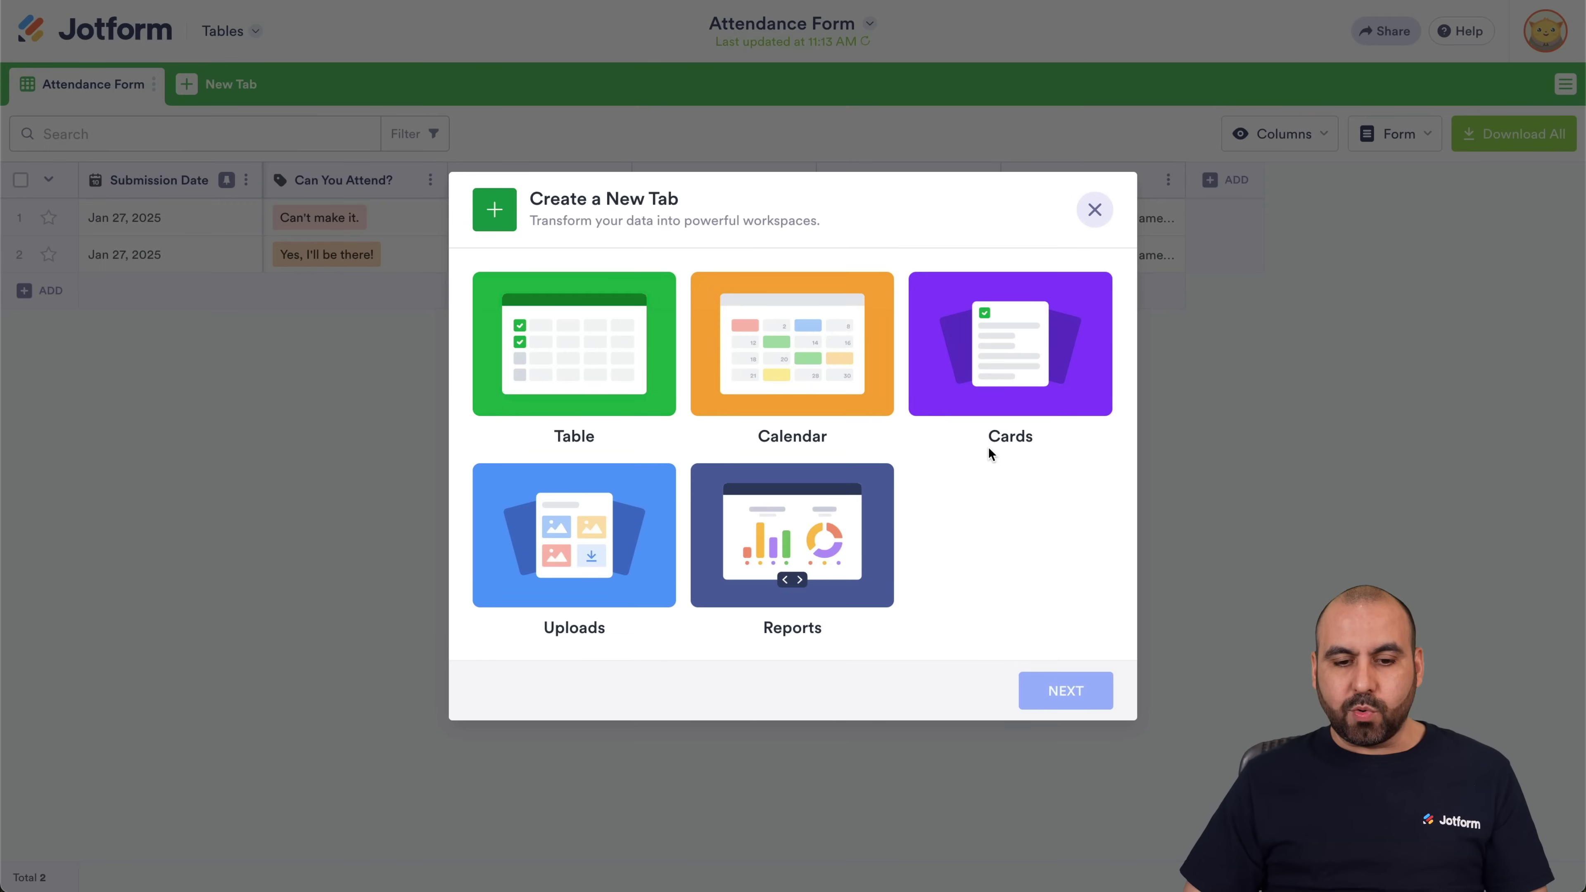
left_click(753, 556)
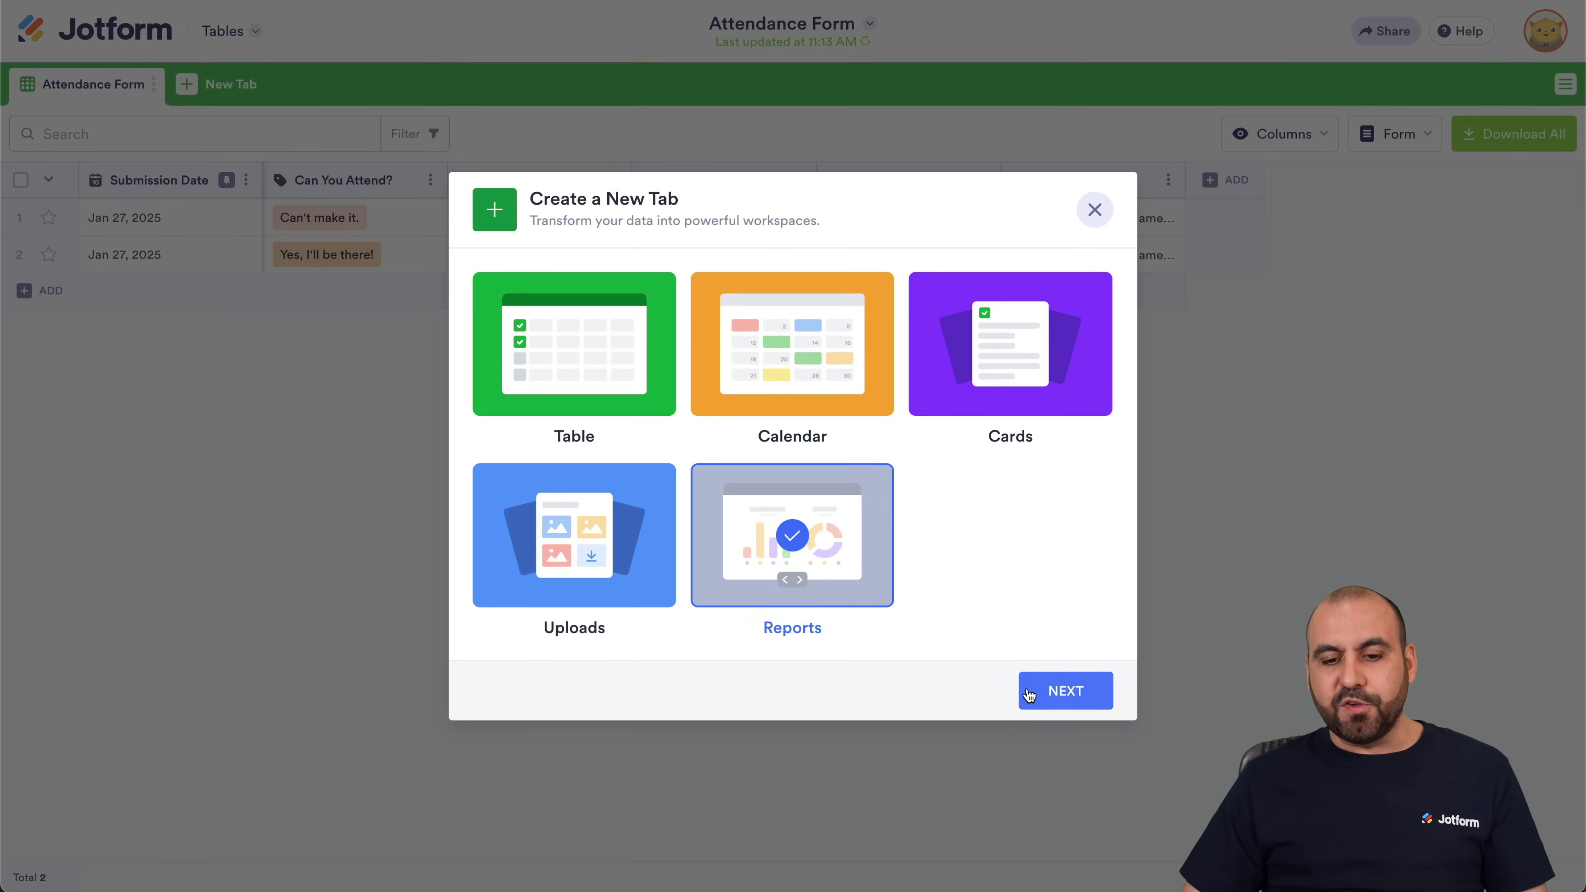
left_click(1029, 692)
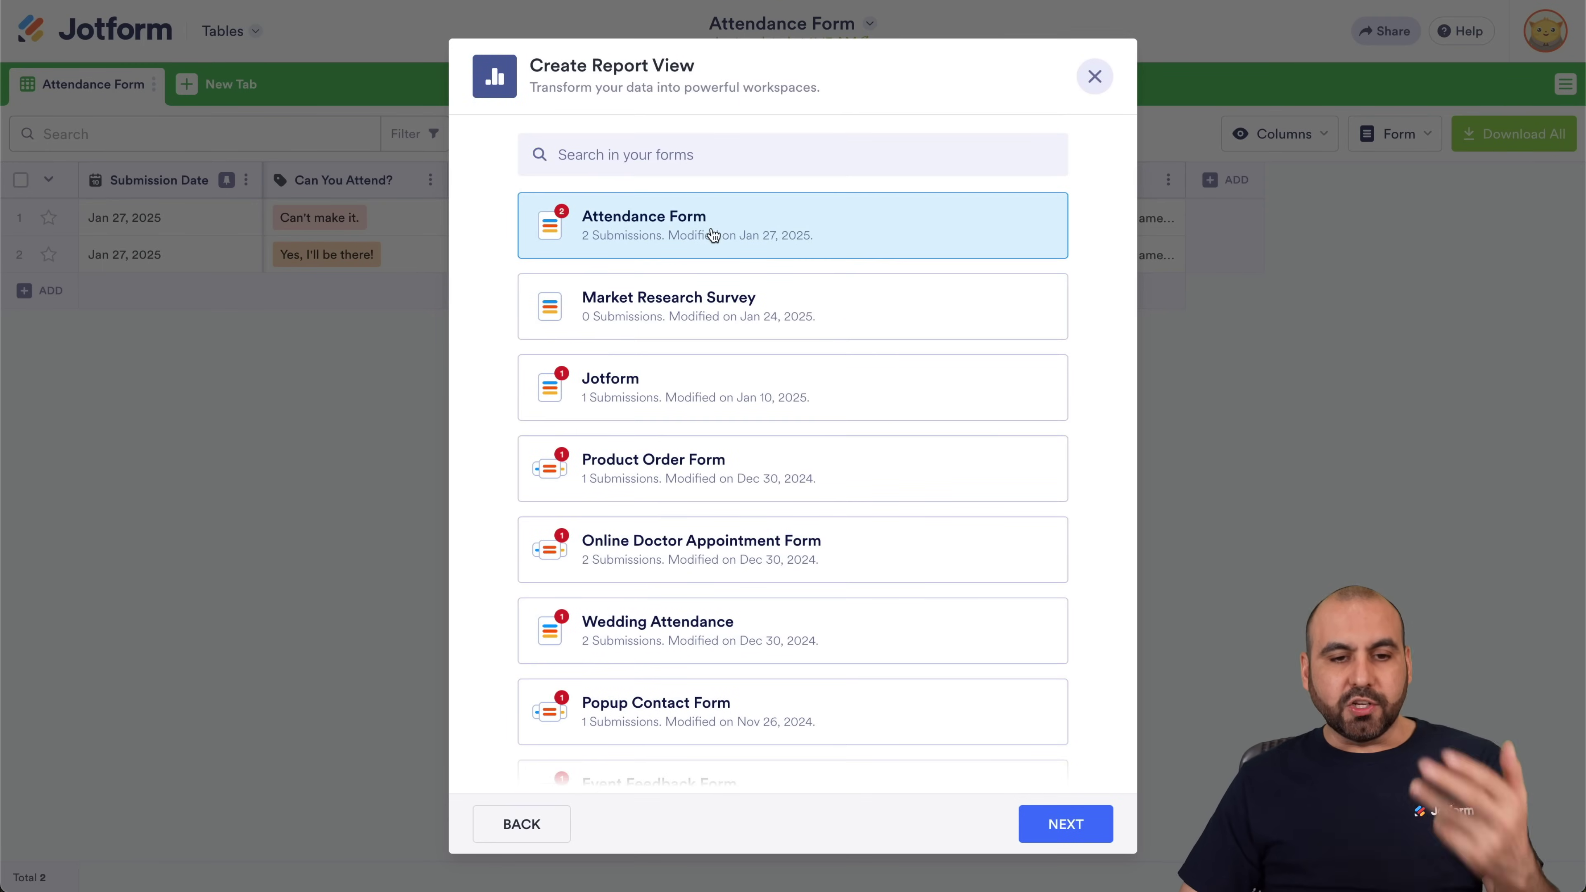
left_click(1056, 824)
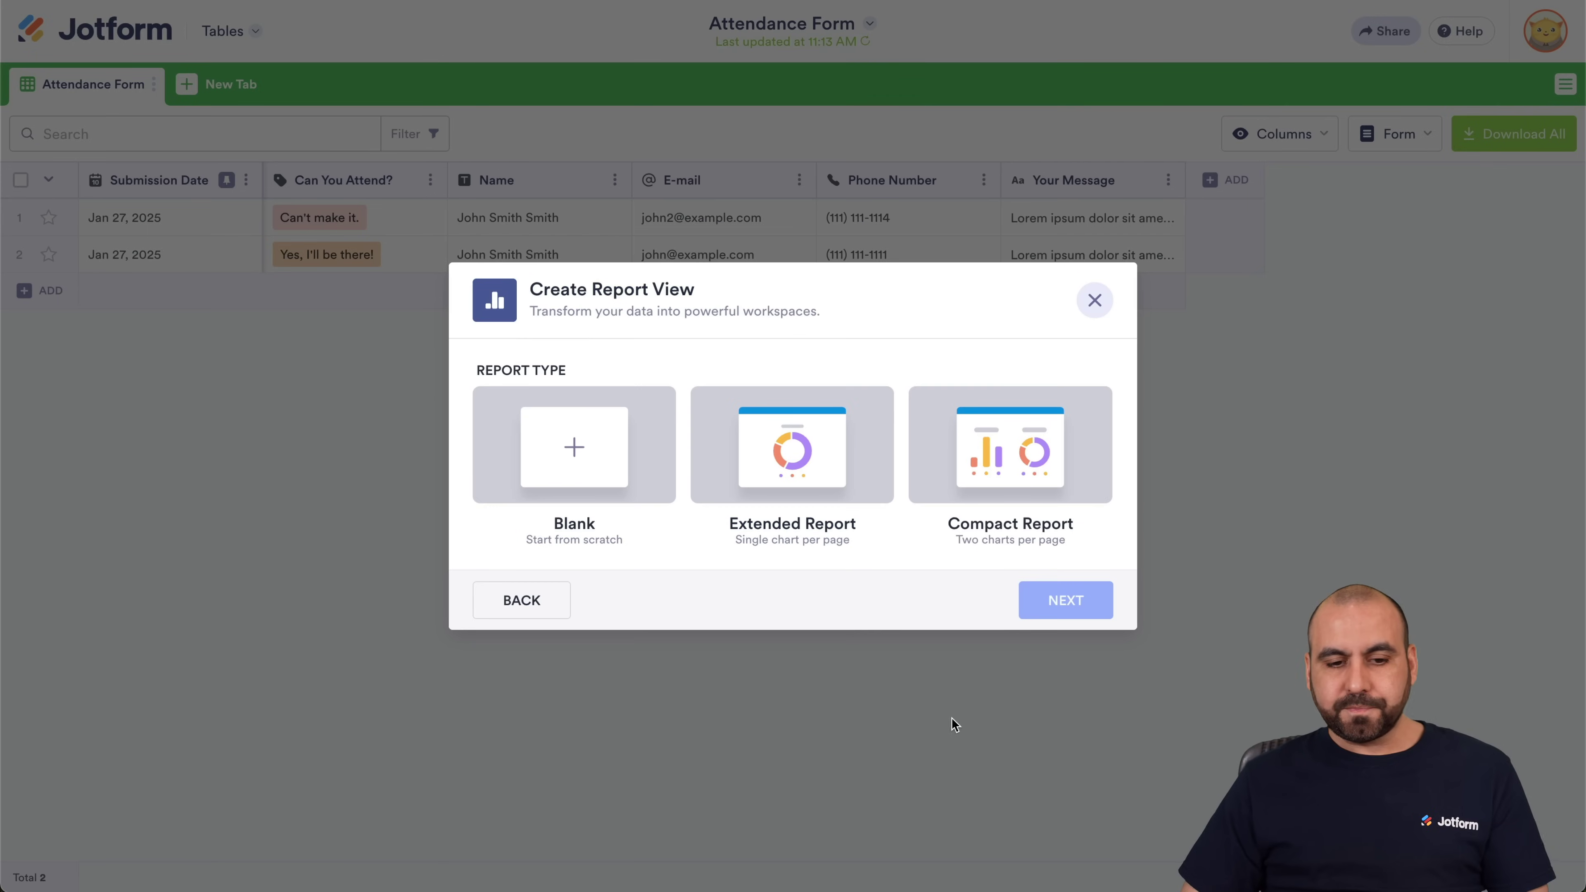
left_click(971, 466)
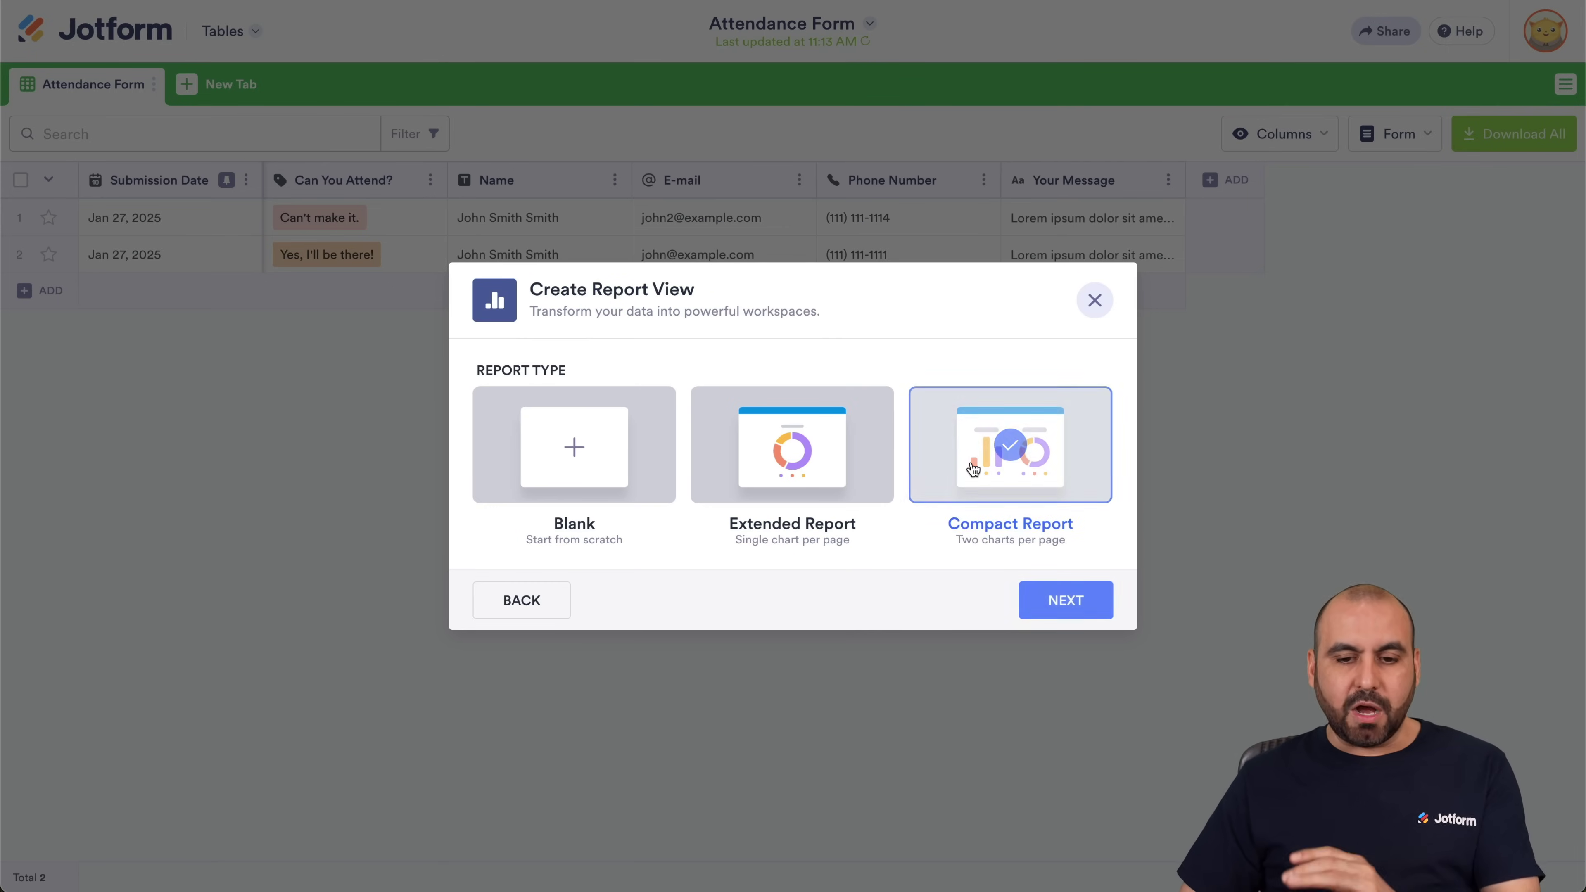
left_click(1088, 593)
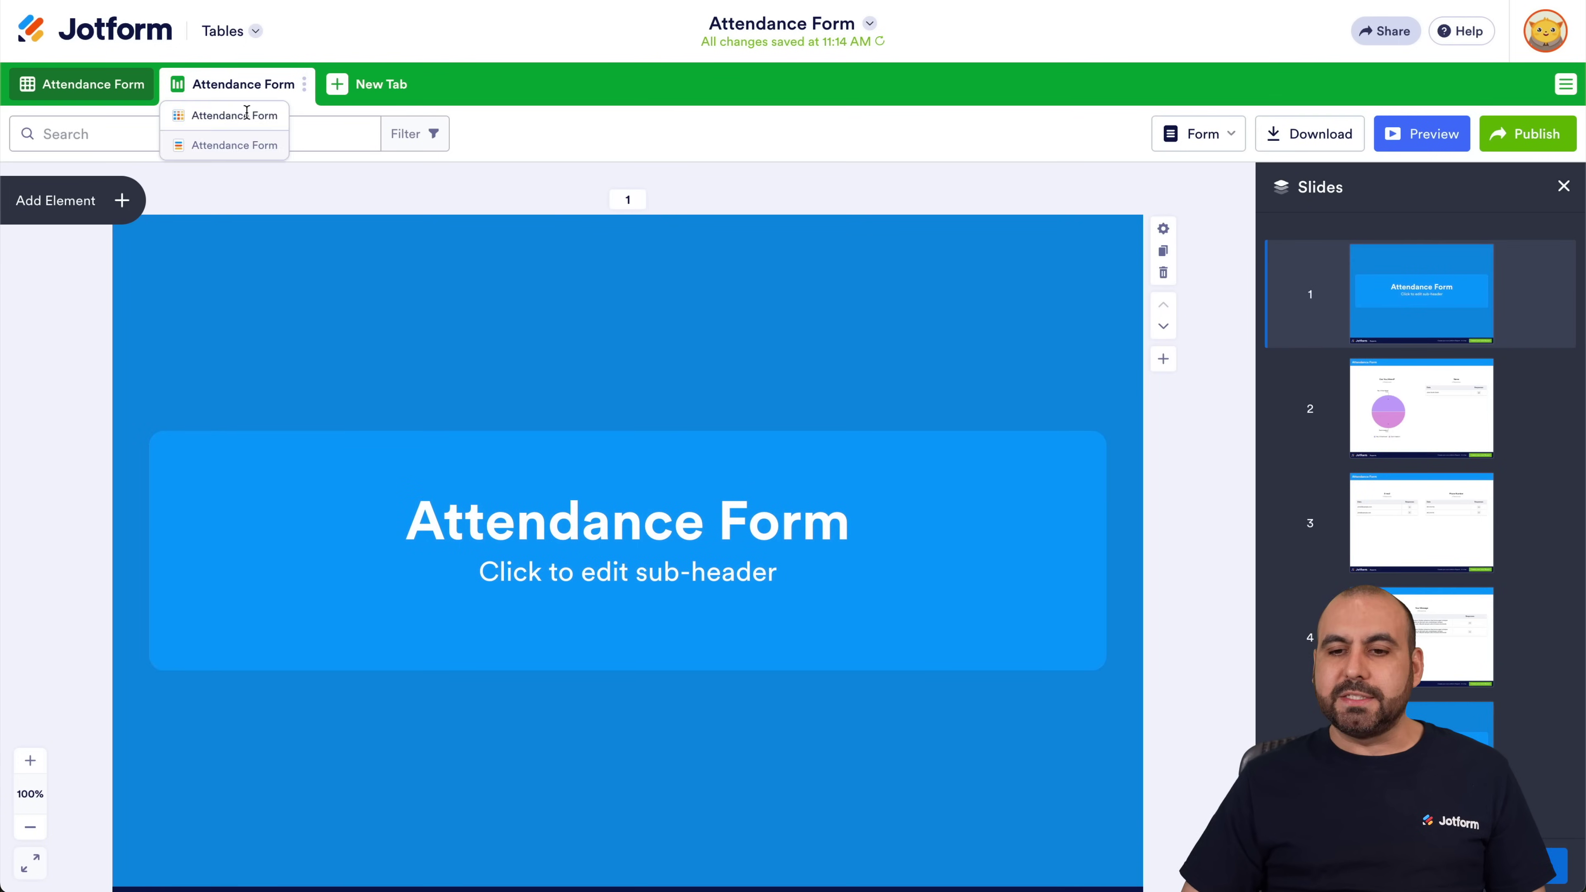
Step: Examine the attendance report's slides, including the Can You Attend pie chart, through to the closing slide
left_click(88, 94)
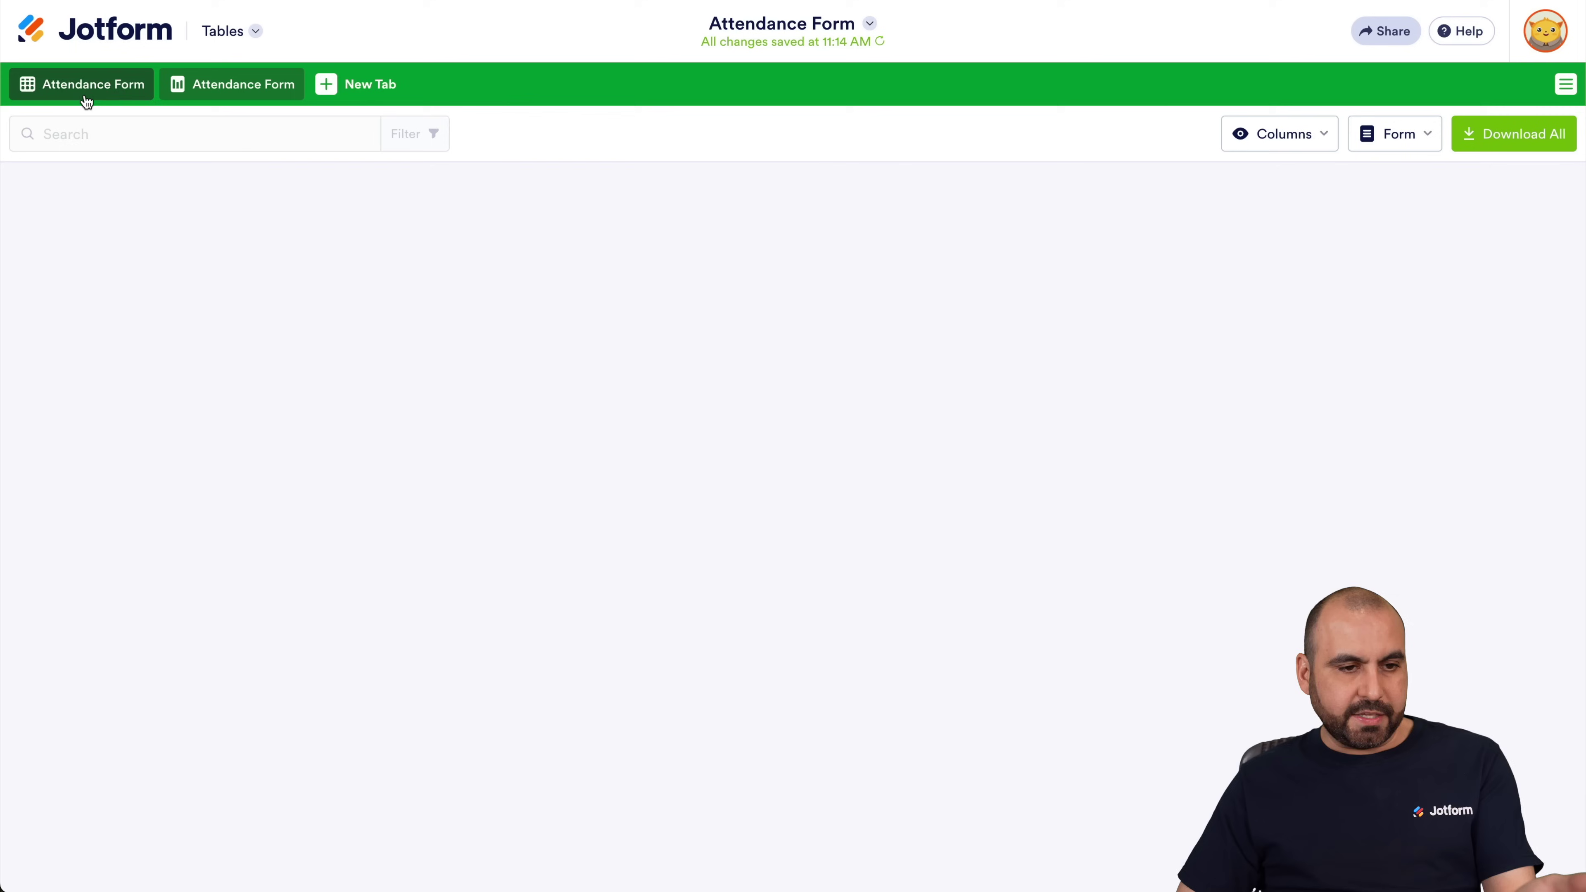
left_click(209, 90)
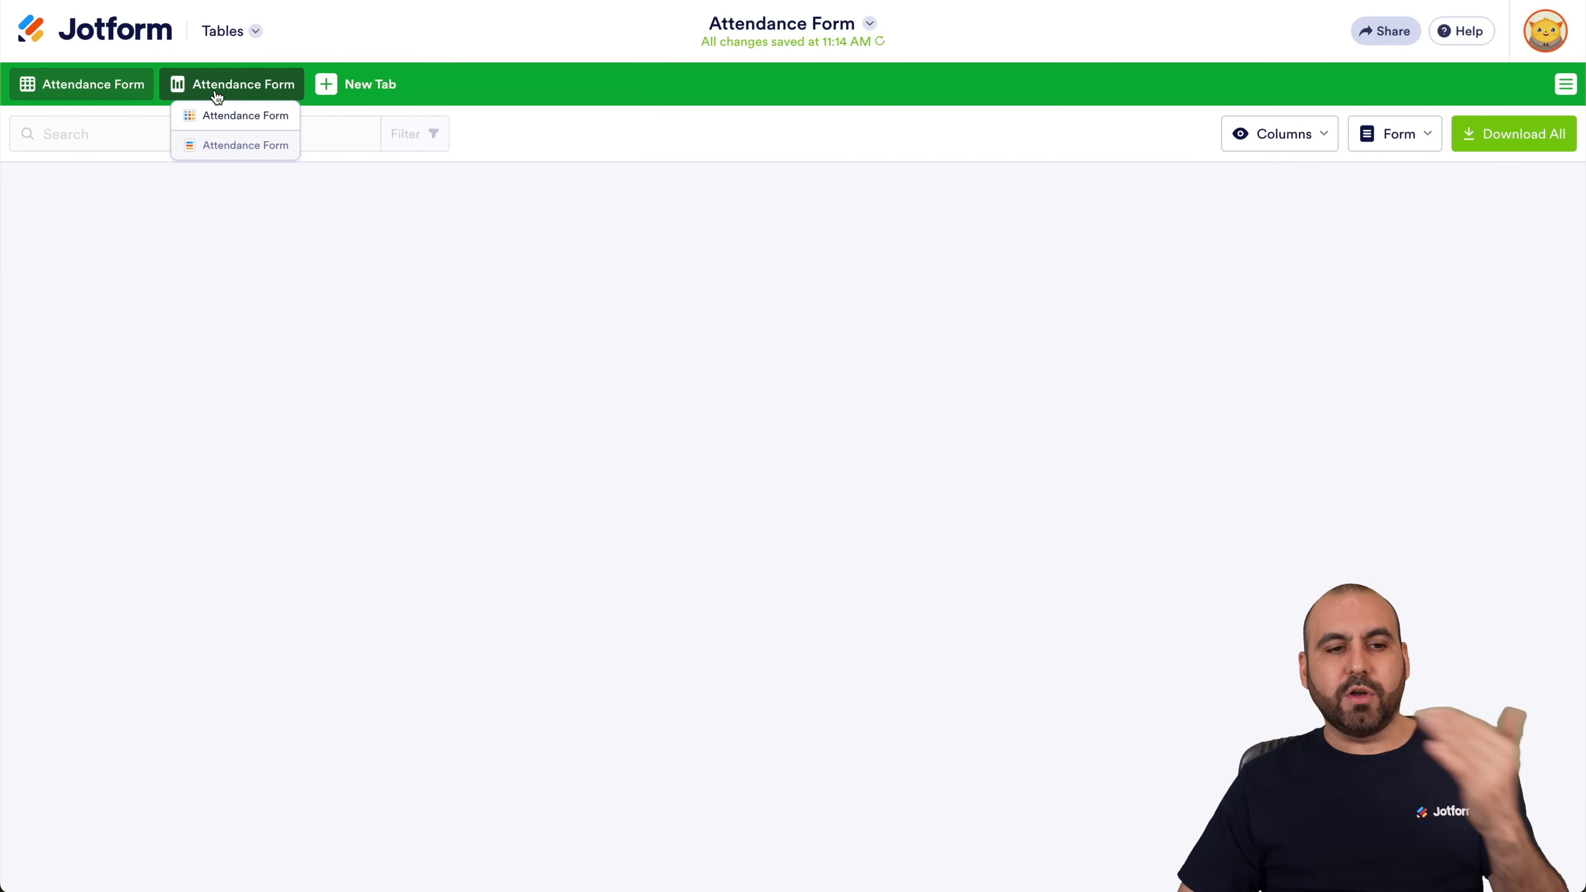
scroll(606, 549, "down", 10)
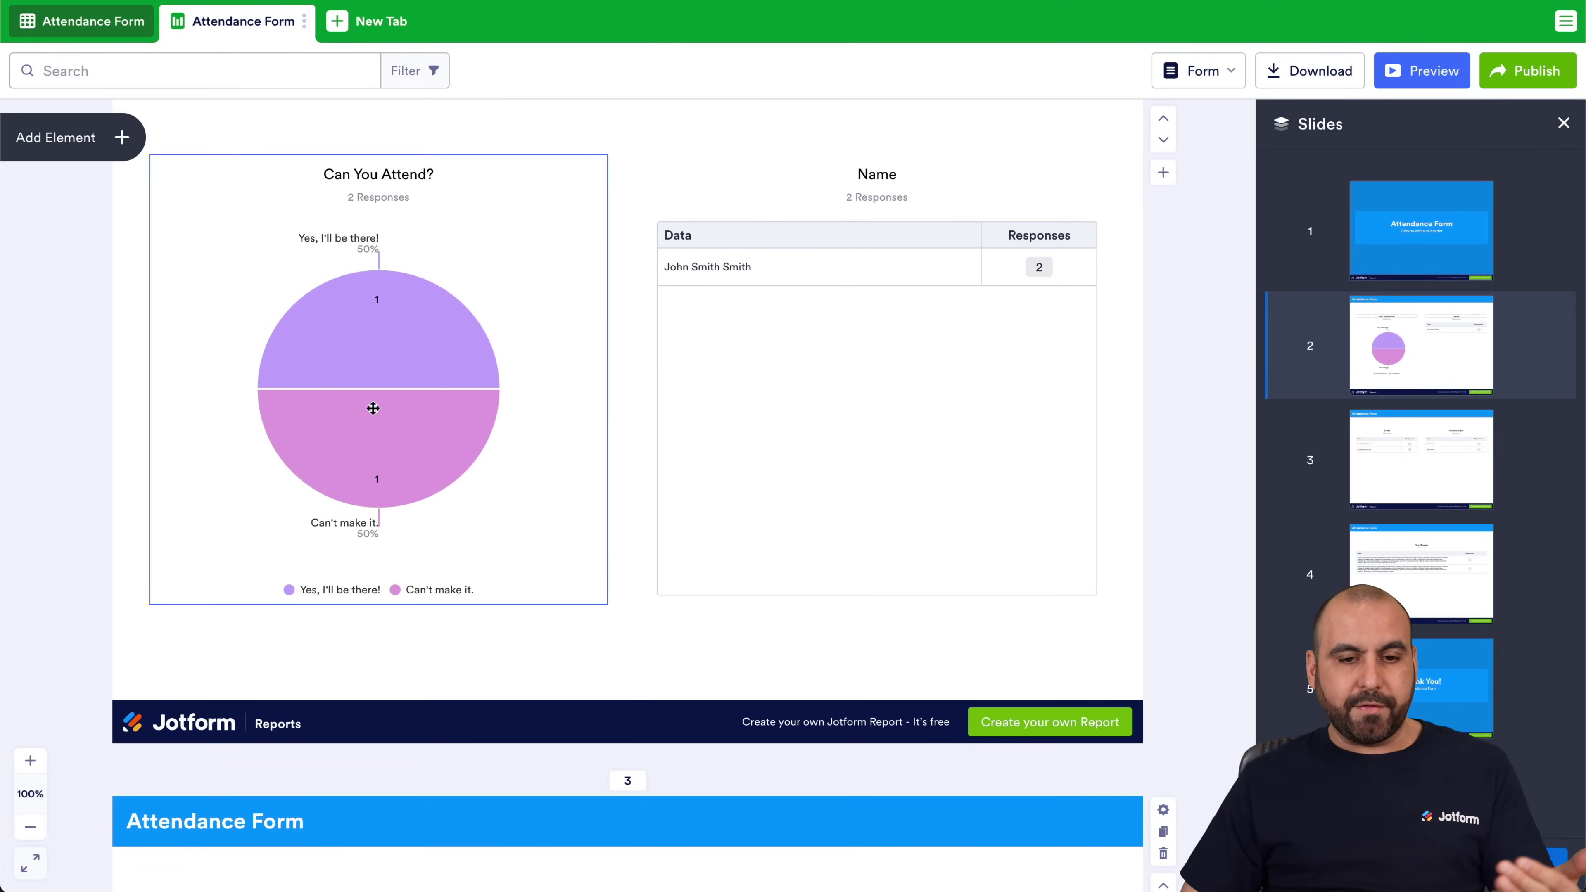
left_click(467, 424)
scroll(513, 446, "down", 15)
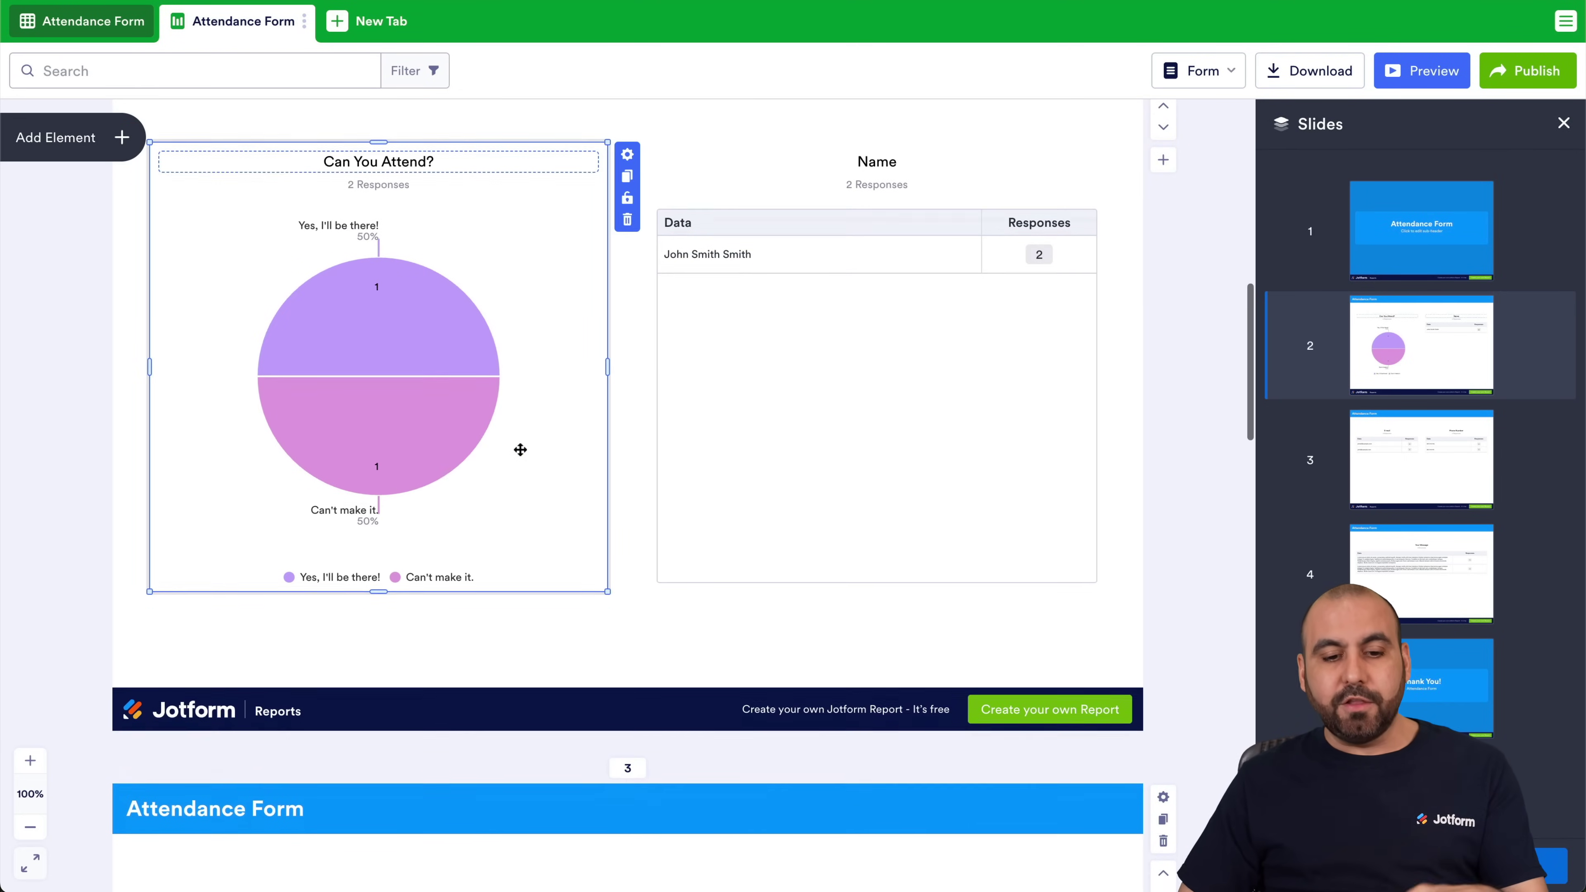
scroll(520, 450, "down", 5)
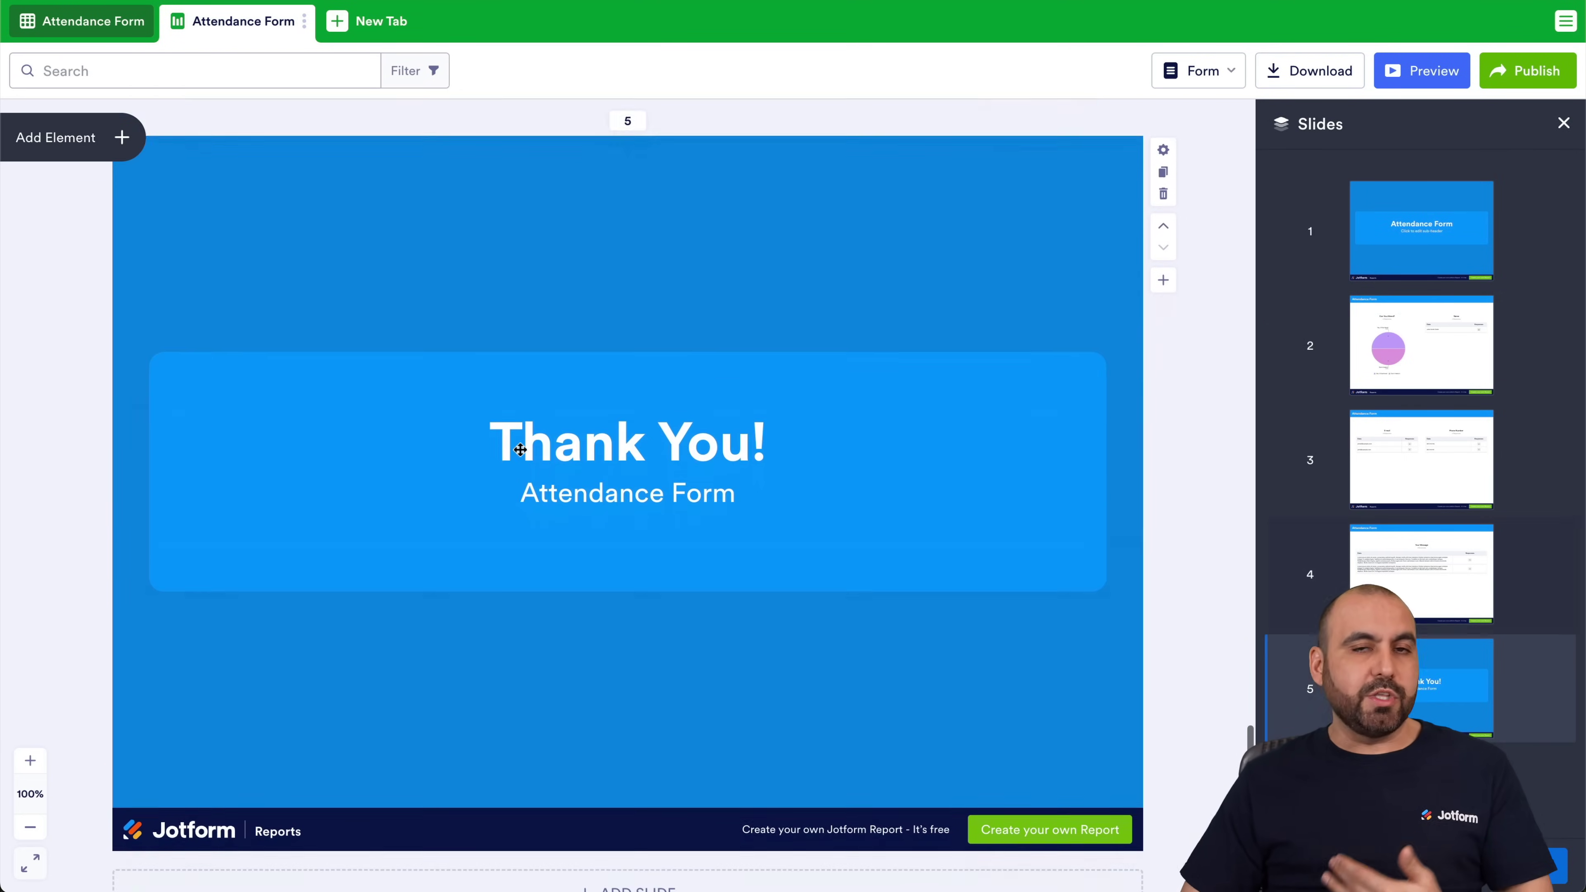
scroll(521, 445, "up", 15)
scroll(521, 445, "up", 10)
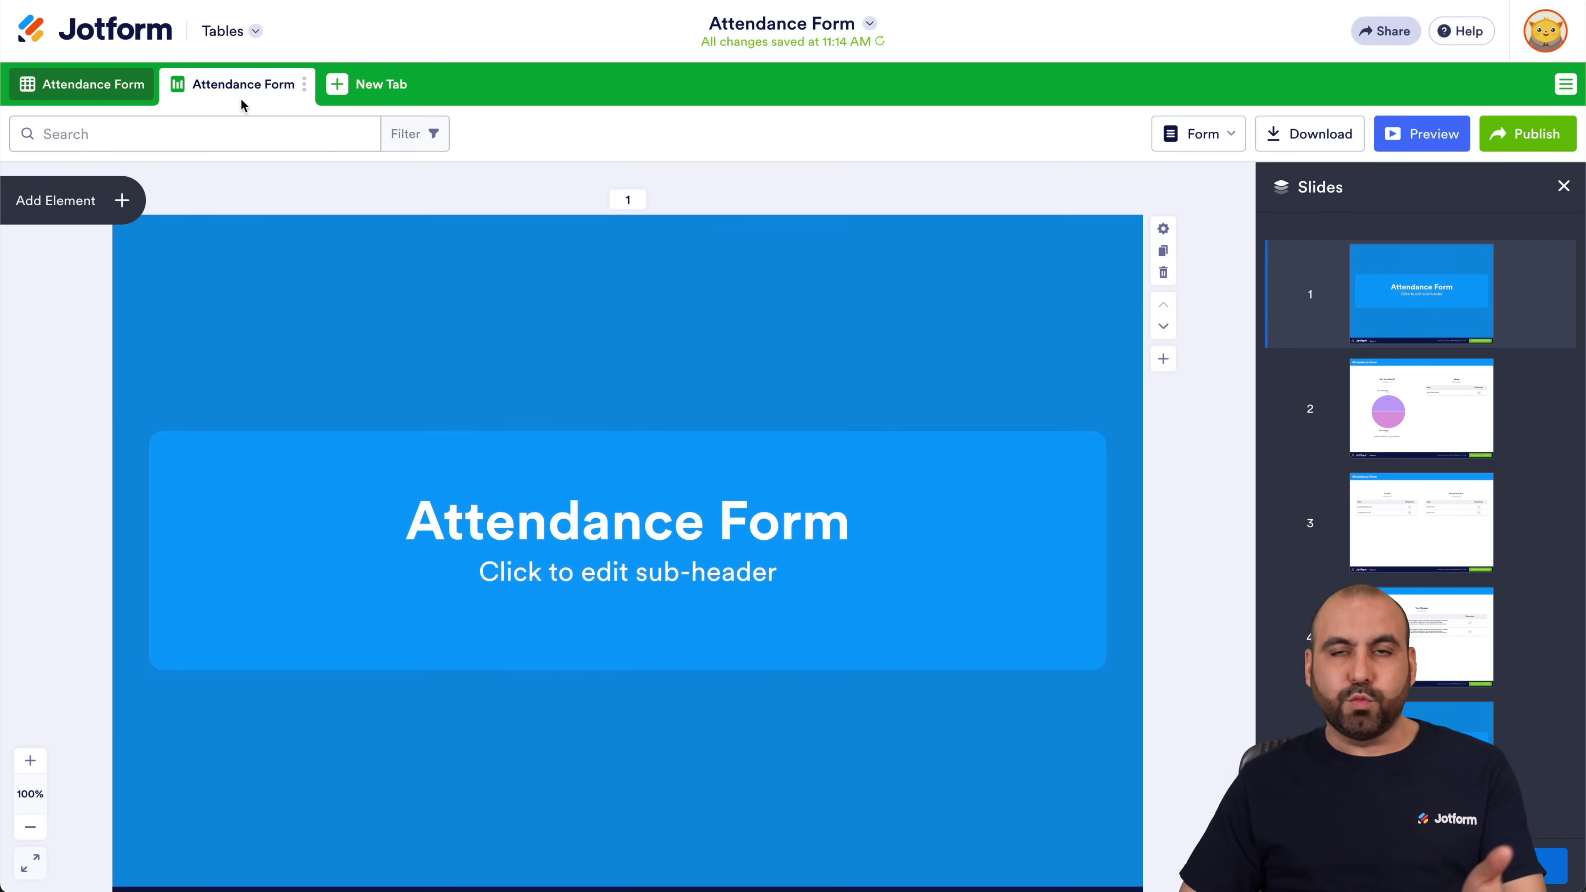
Step: View the available new tab types without creating one, and return to the Attendance Form submissions table
mouse_move(243, 102)
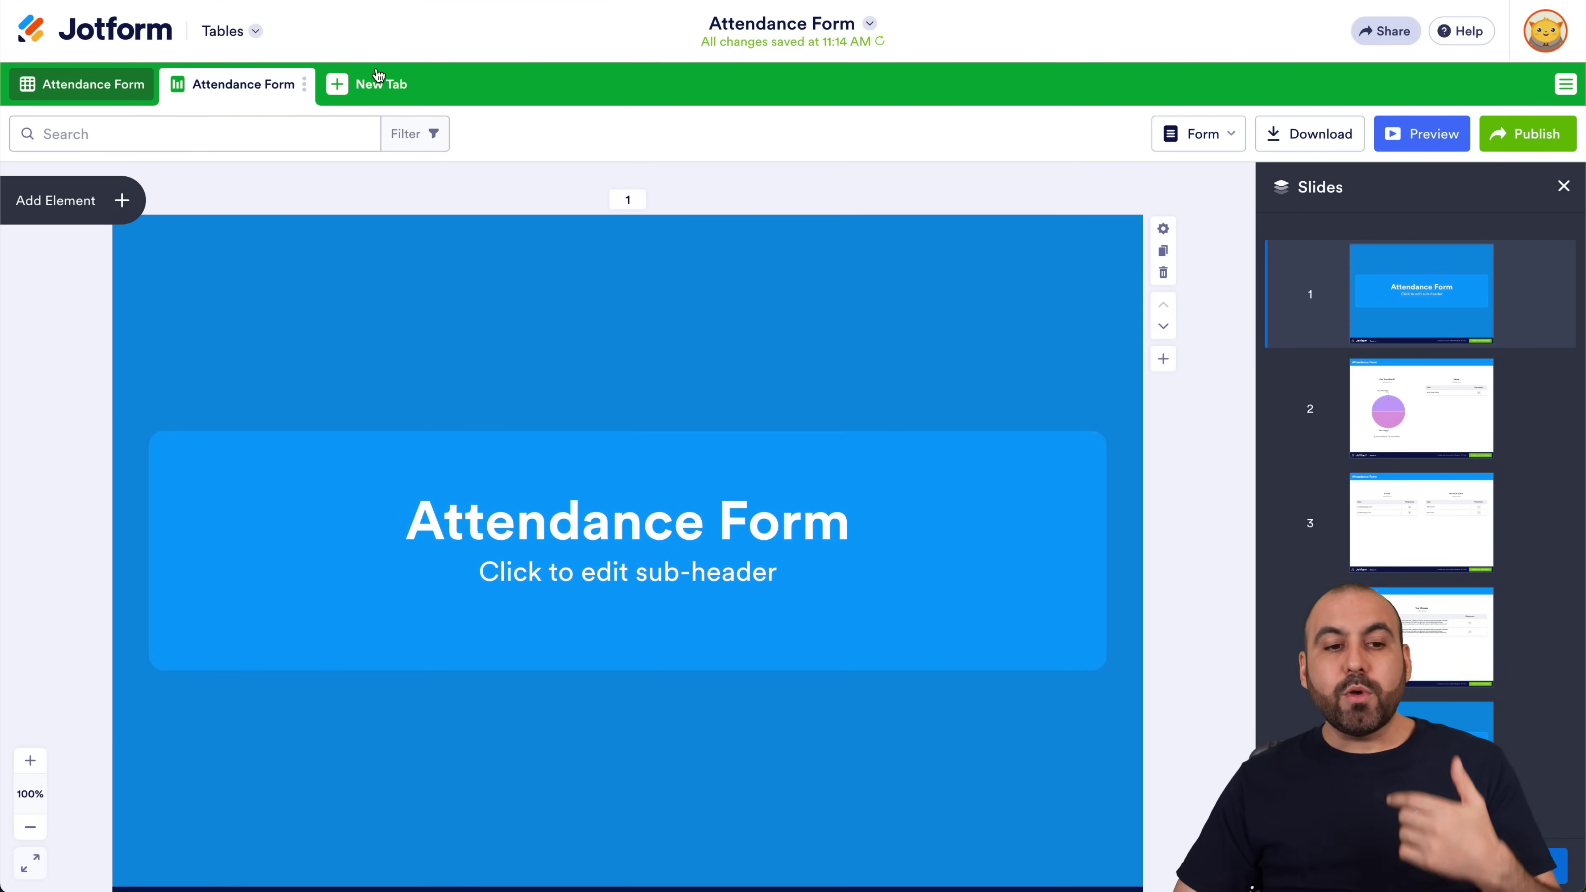
left_click(384, 87)
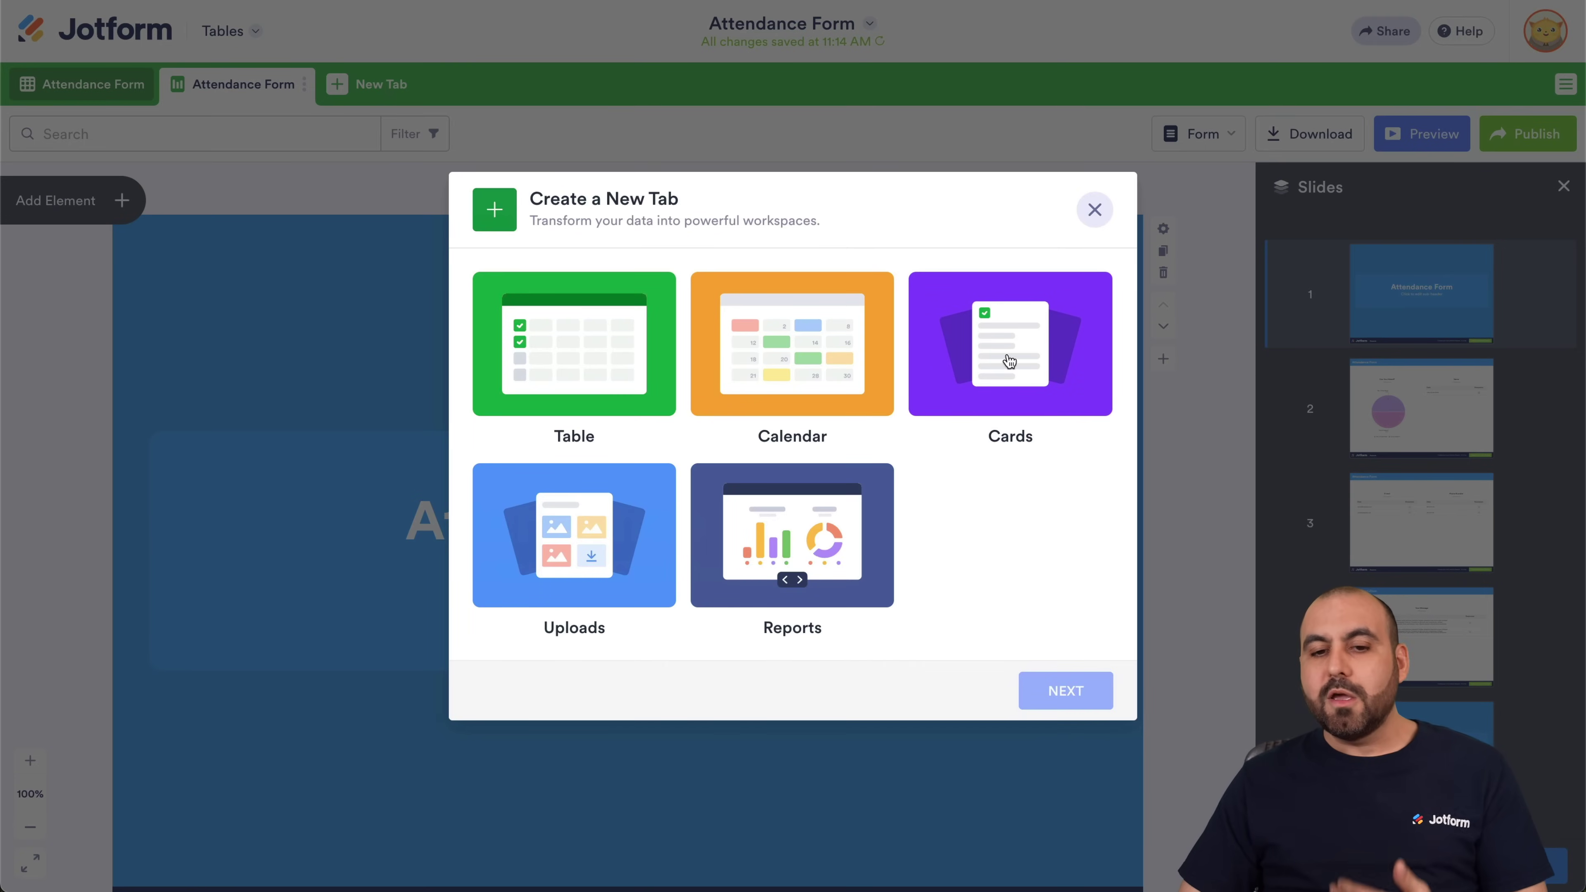
left_click(1093, 209)
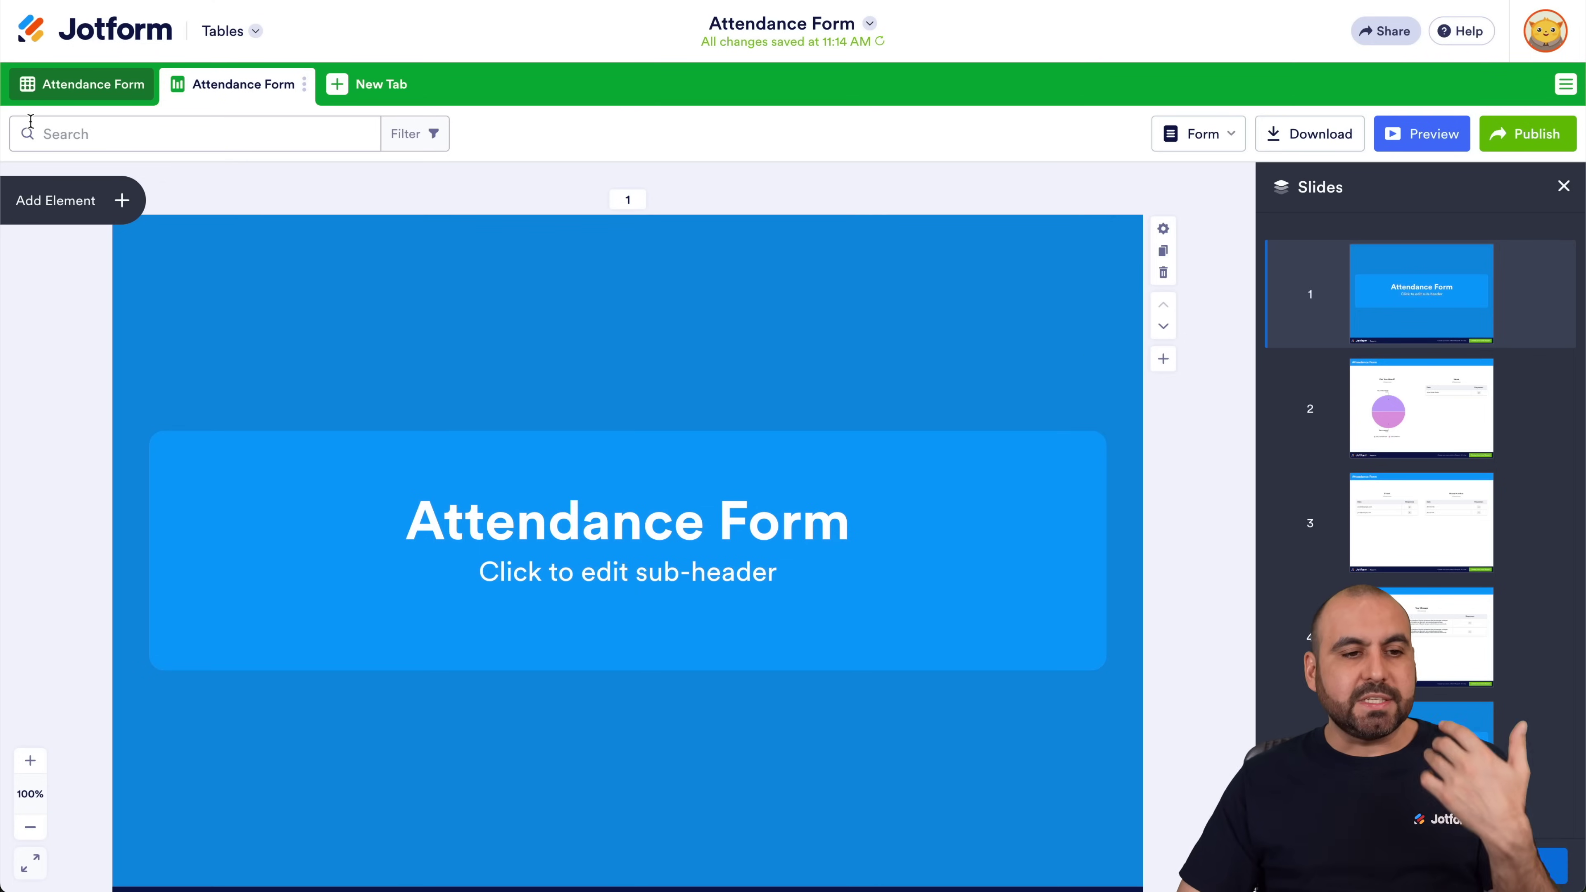
left_click(75, 85)
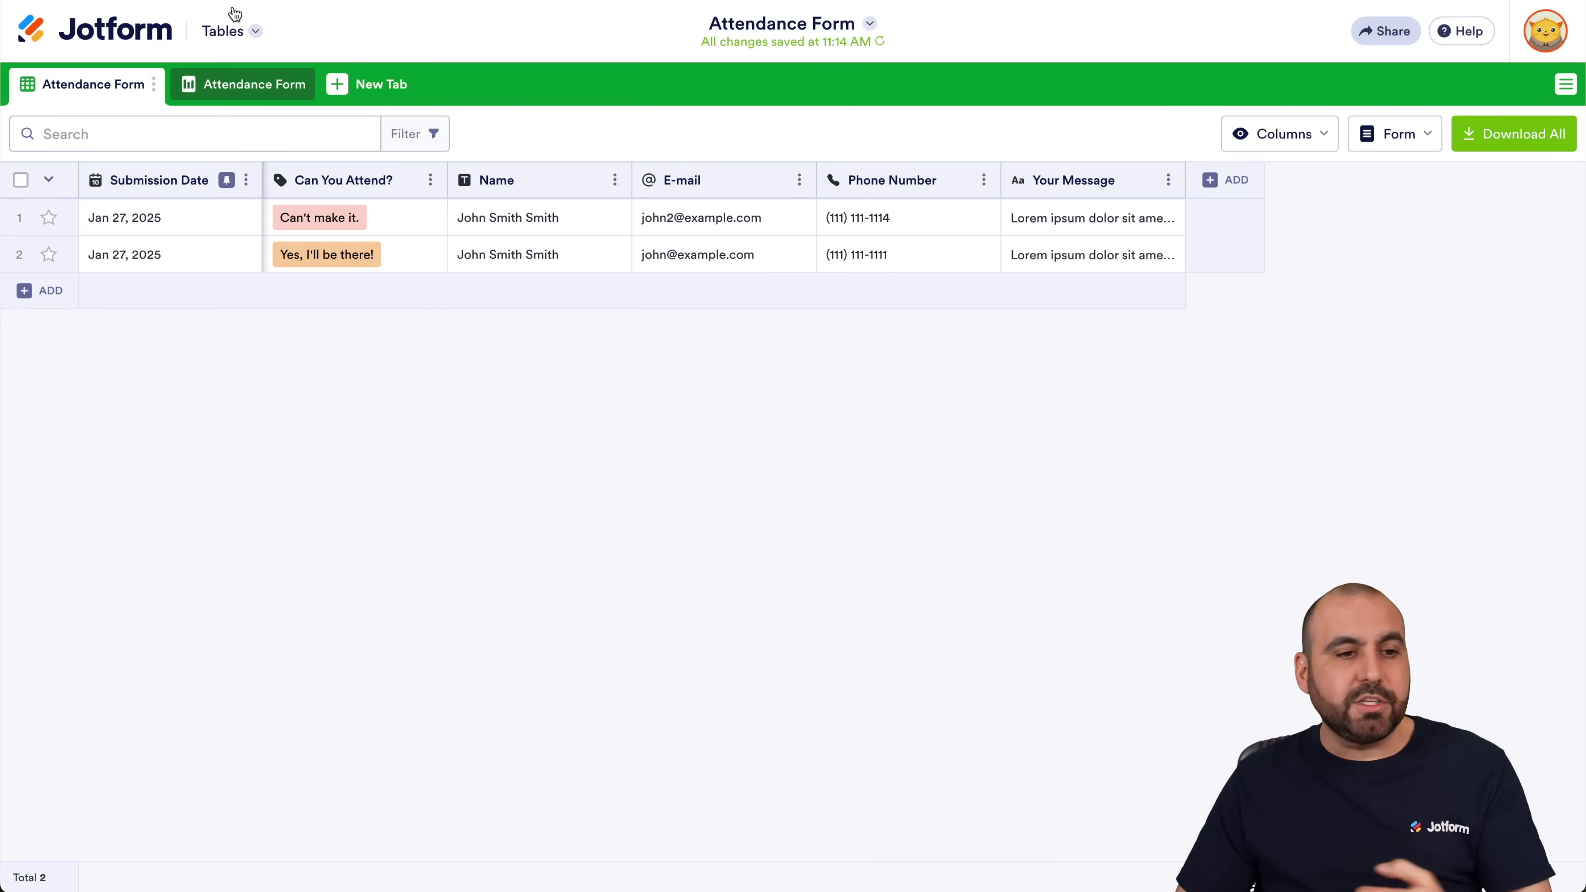
Step: Return to the My Forms list and open the submissions of the Attendance Form from there
left_click(116, 38)
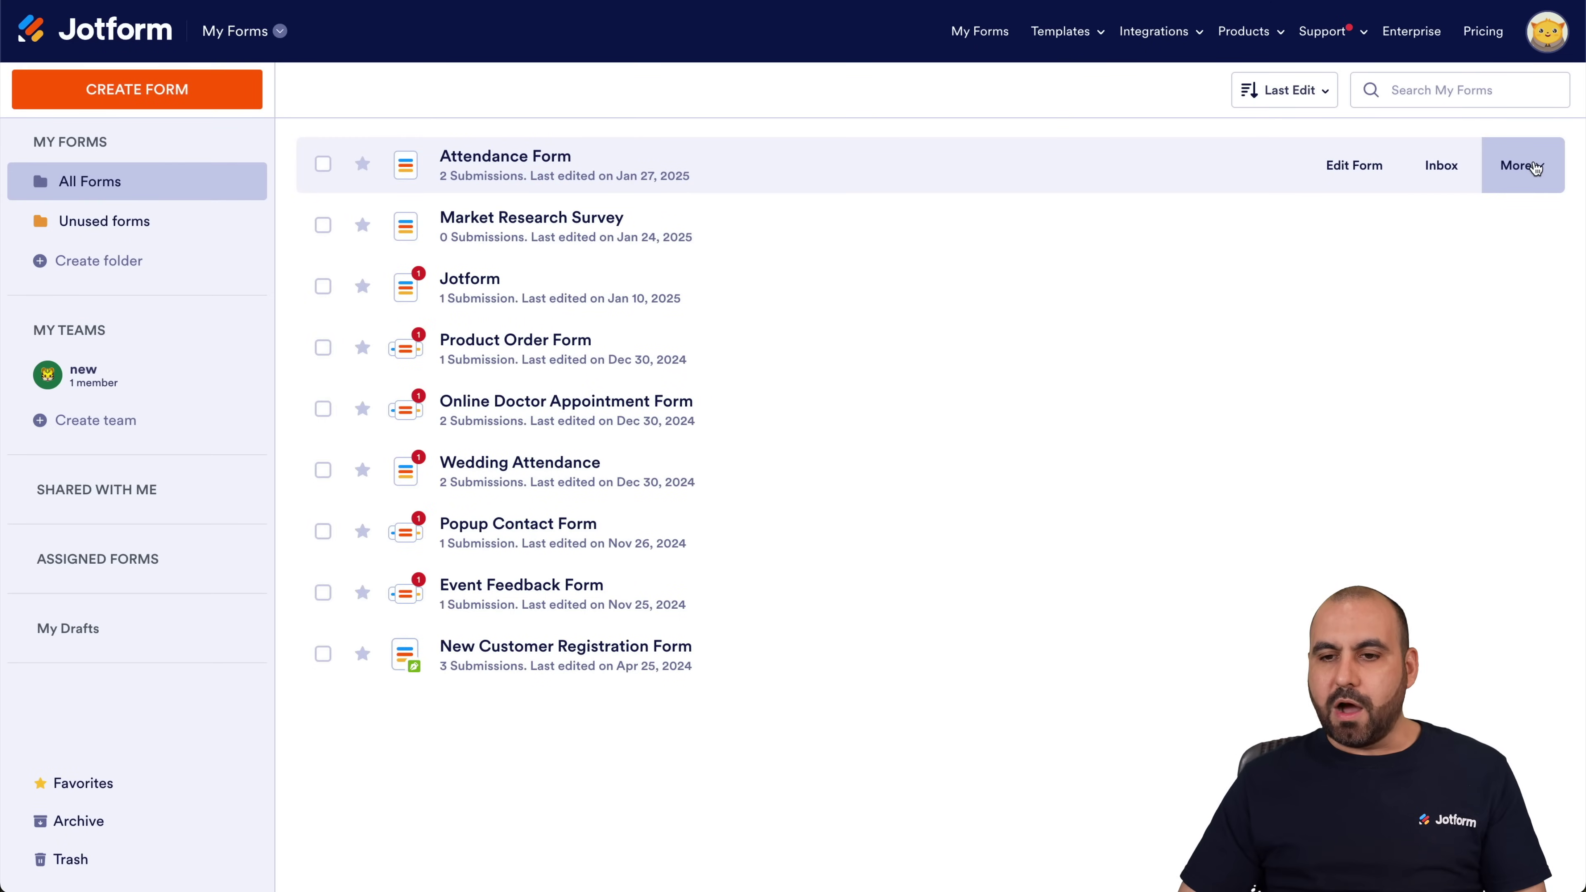
left_click(1535, 167)
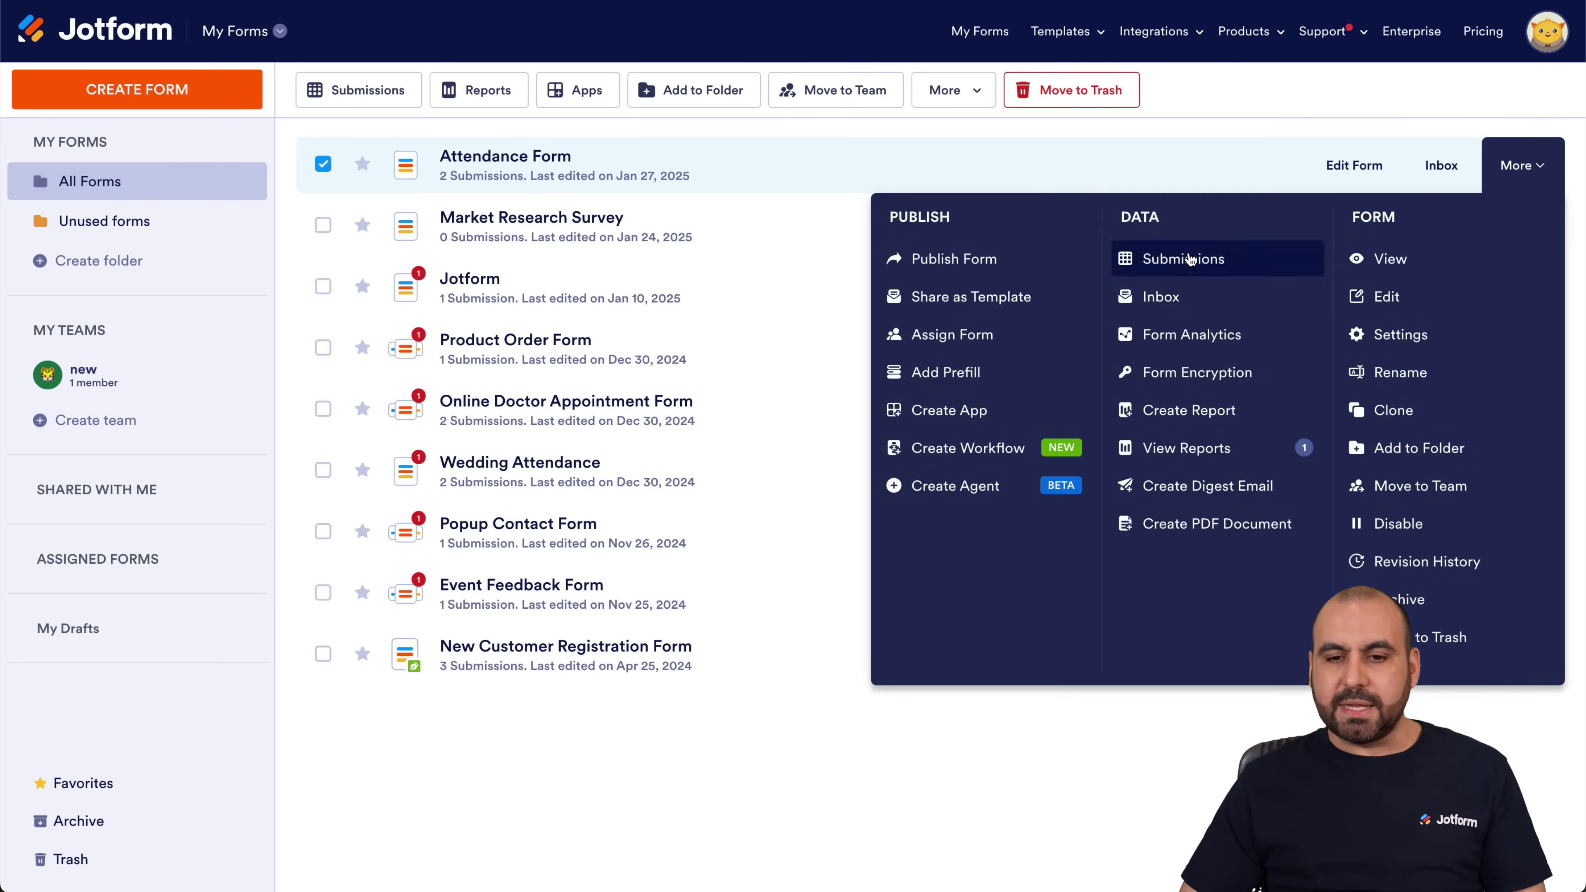
left_click(1189, 258)
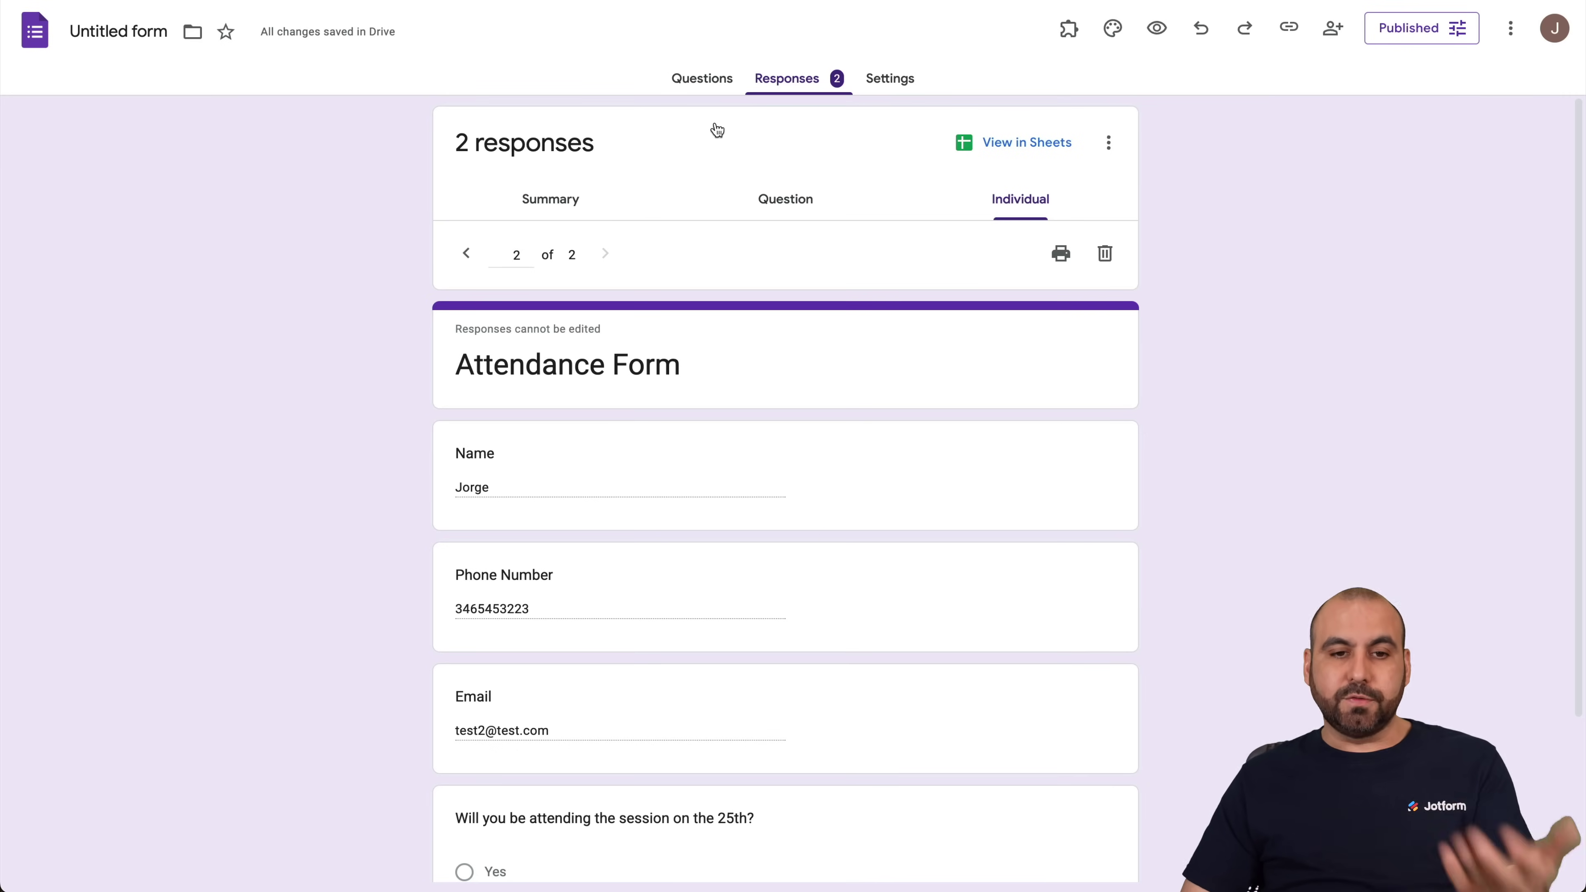
Step: Switch to the attendance form in Google Forms and display its questions
left_click(700, 81)
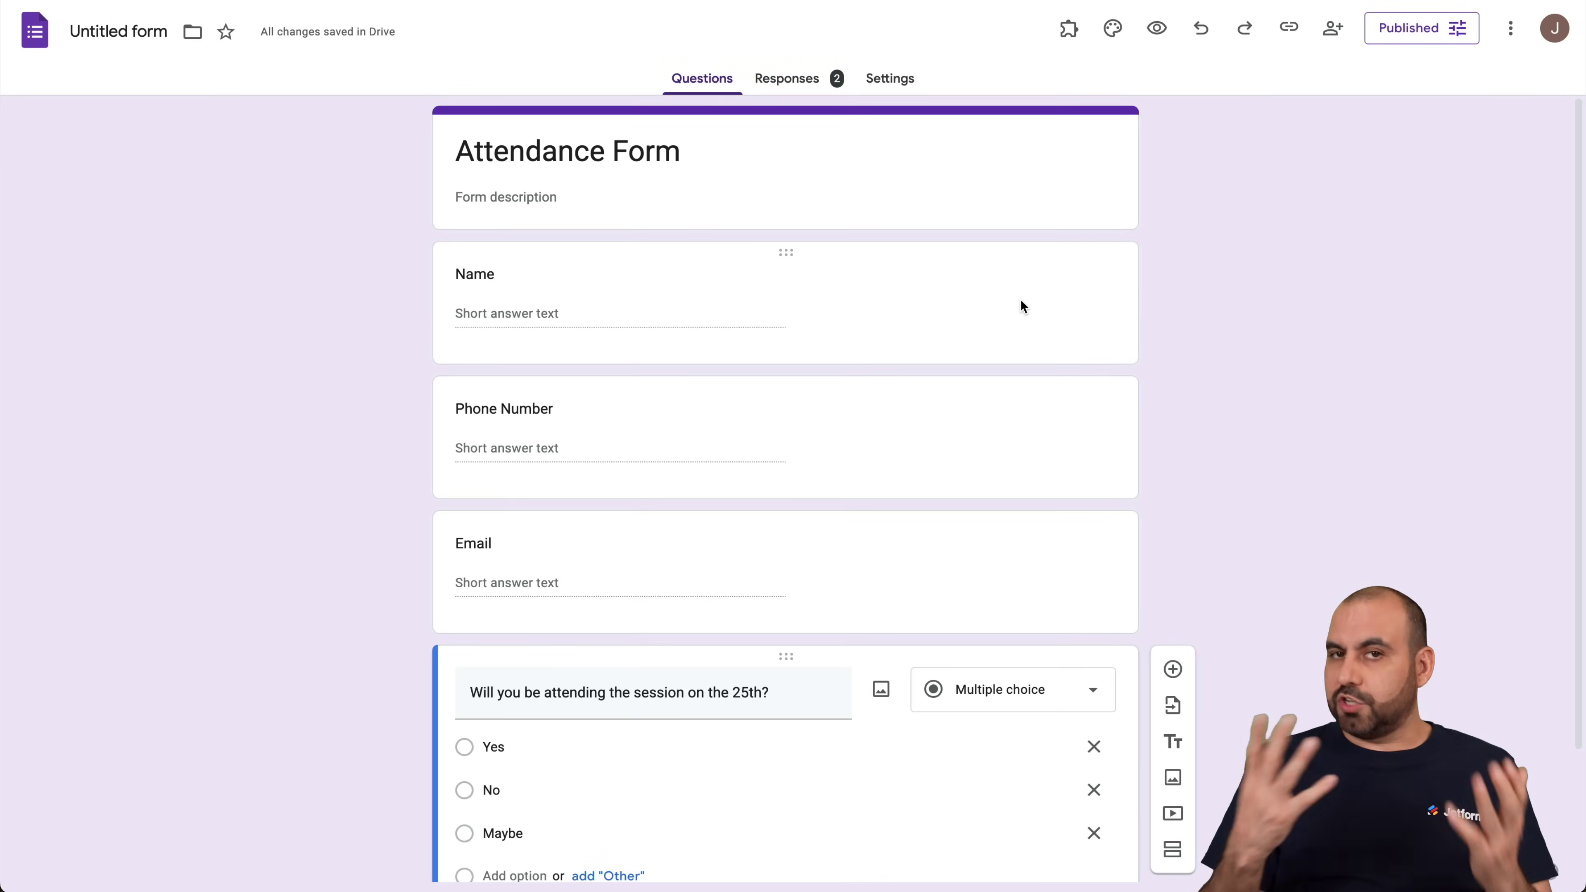